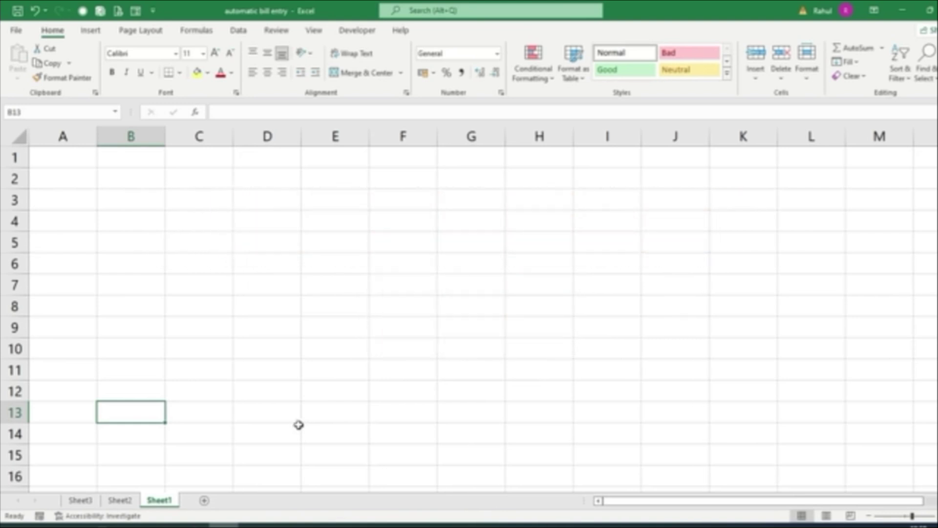
Check the sheet's printed-page layout in Page Layout view, then return to Normal view
ctrl+scroll(254, 408, down, 3)
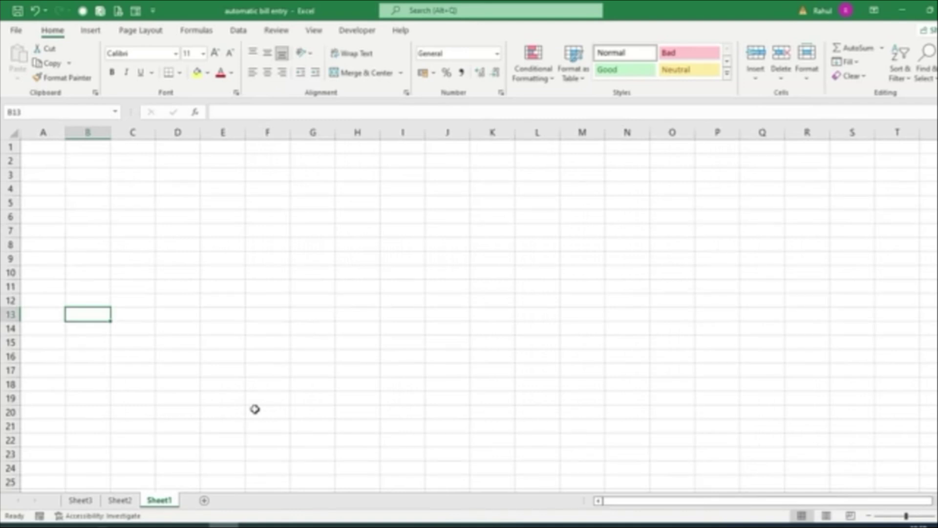
ctrl+scroll(83, 379, up, 3)
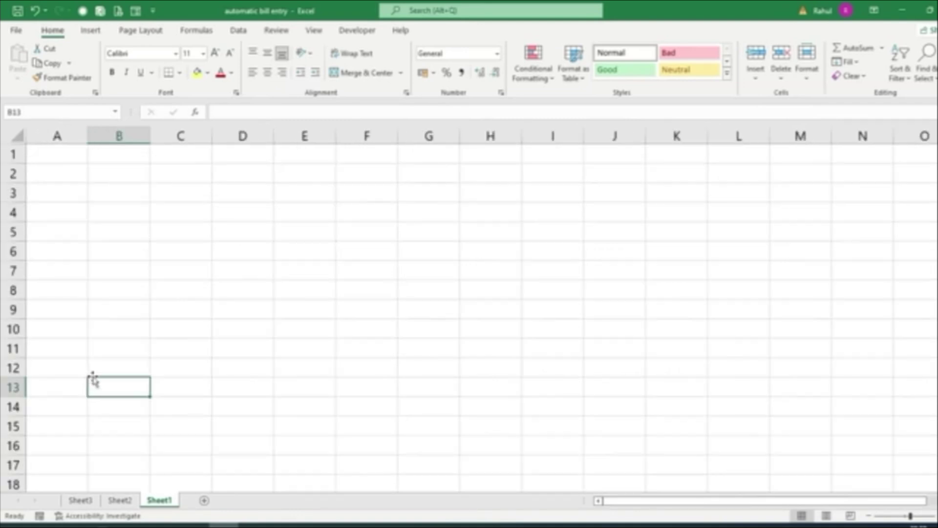
click(825, 516)
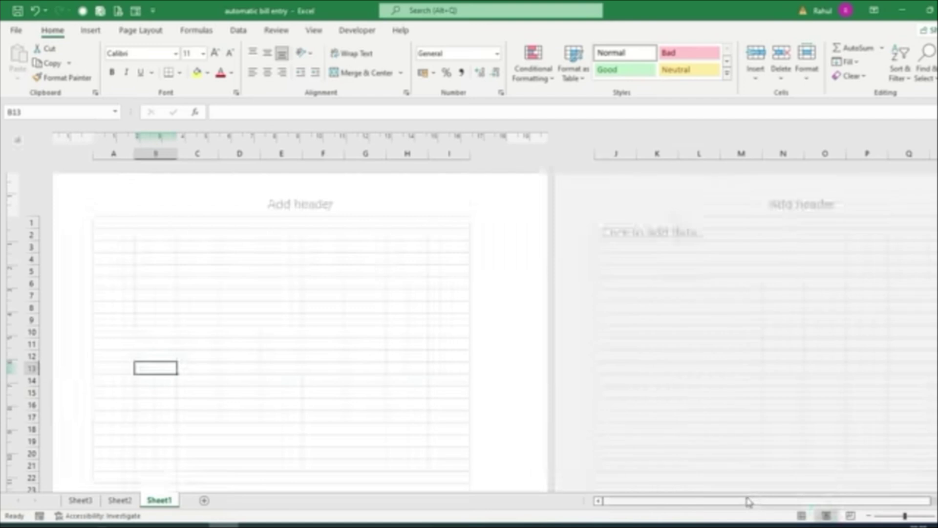
scroll(293, 423, down, 3)
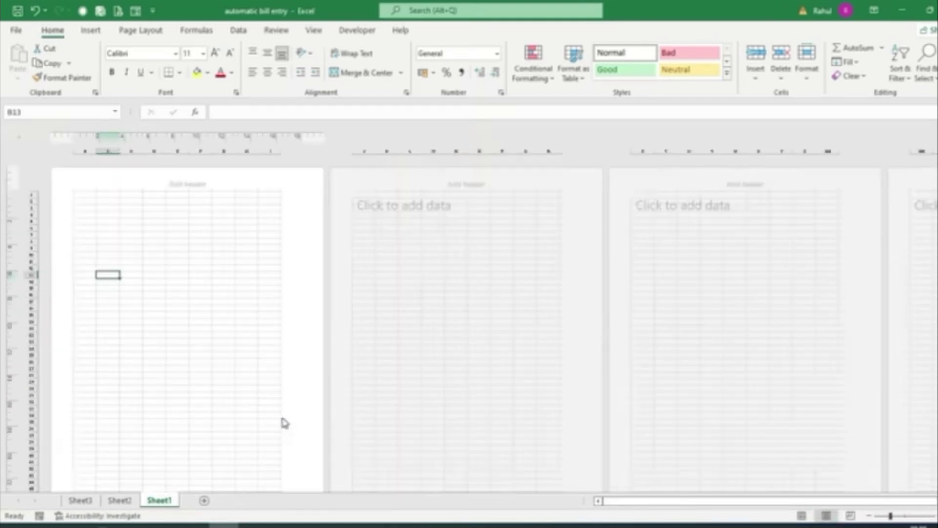
scroll(282, 423, down, 3)
scroll(282, 422, up, 3)
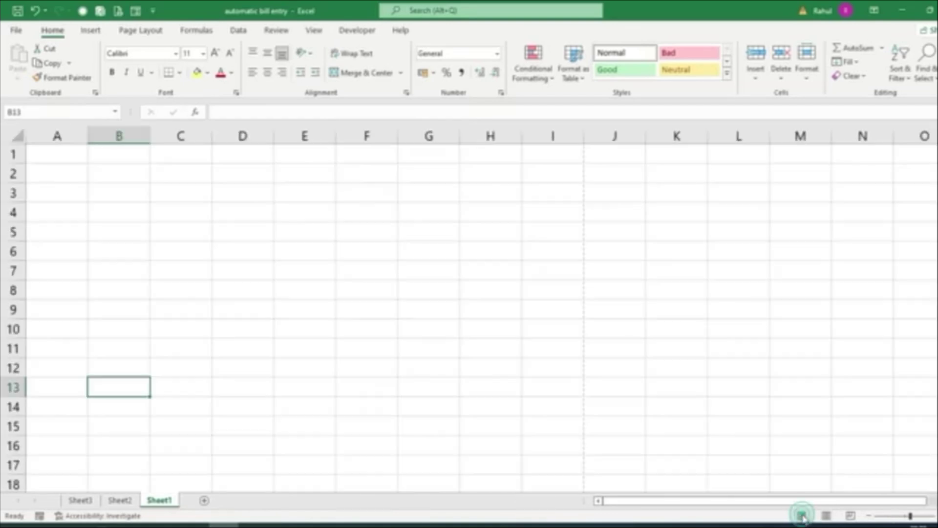
click(801, 516)
scroll(395, 303, down, 2)
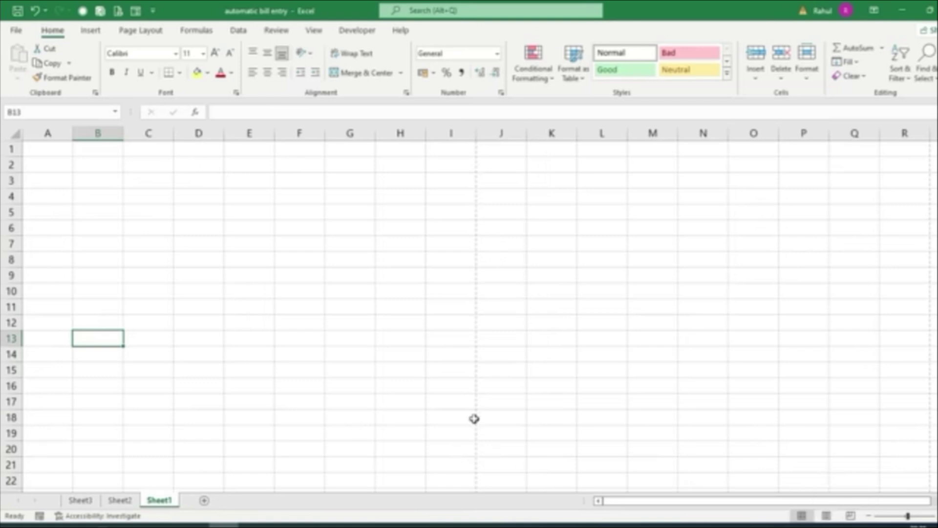
scroll(282, 279, down, 2)
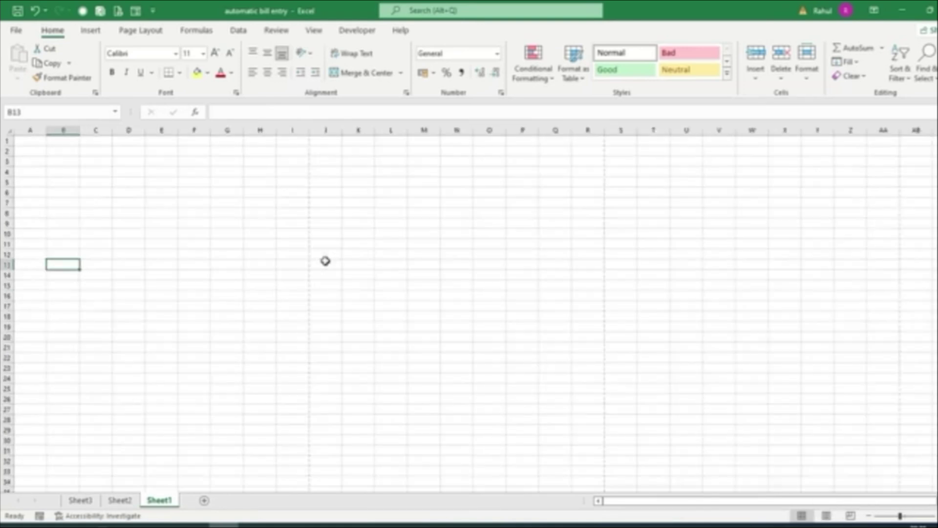
scroll(325, 259, down, 3)
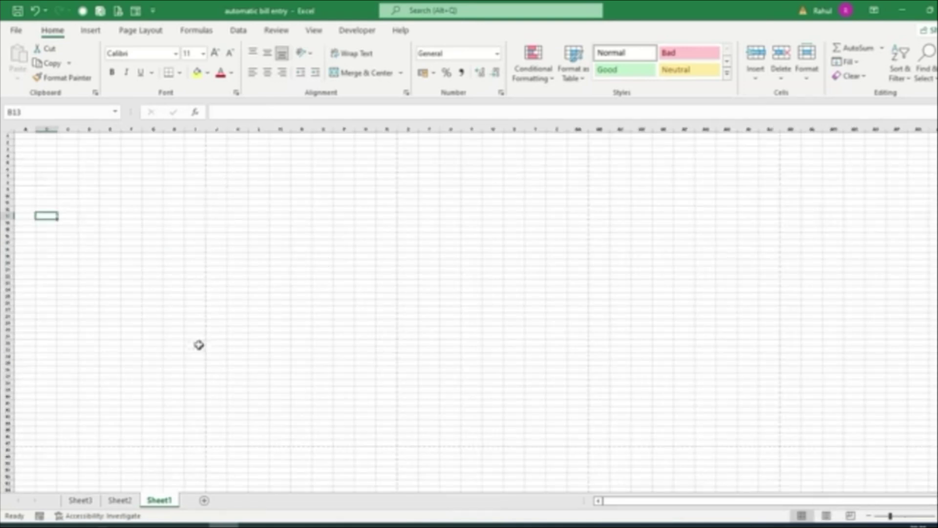
scroll(97, 349, up, 5)
scroll(96, 349, up, 2)
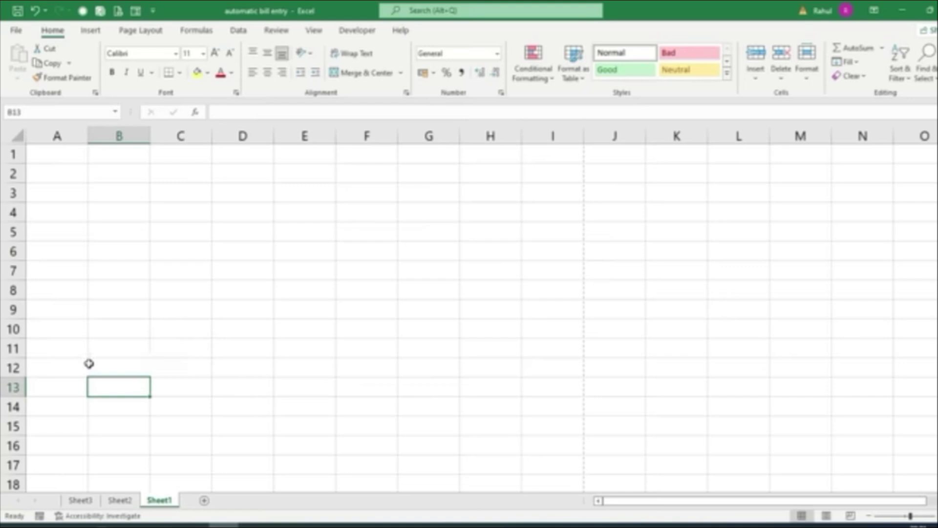
Enter the headings S.No., Particulars, Rate, Quantity and Amount in A7 to E7
click(60, 277)
text(S)
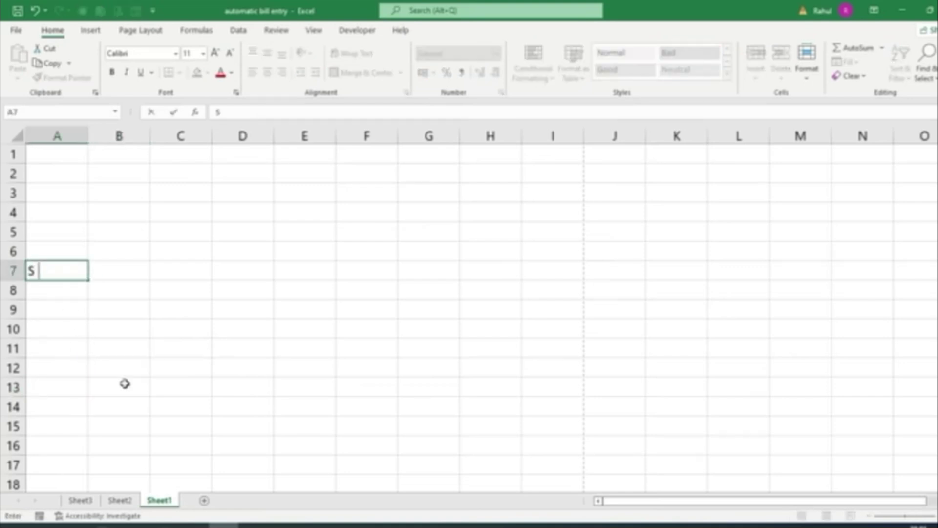
text(.No.)
key(Tab)
text(Pa)
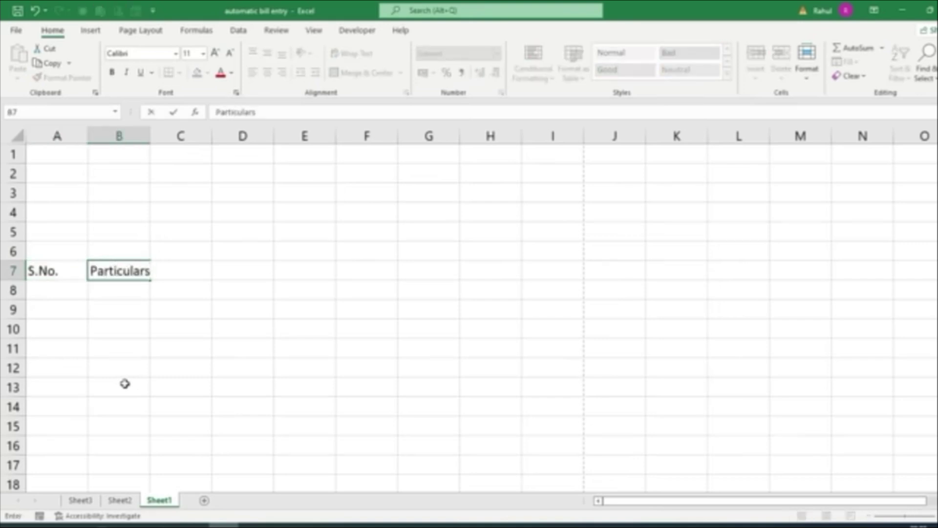
text(rticulars)
key(Tab)
text(Rate)
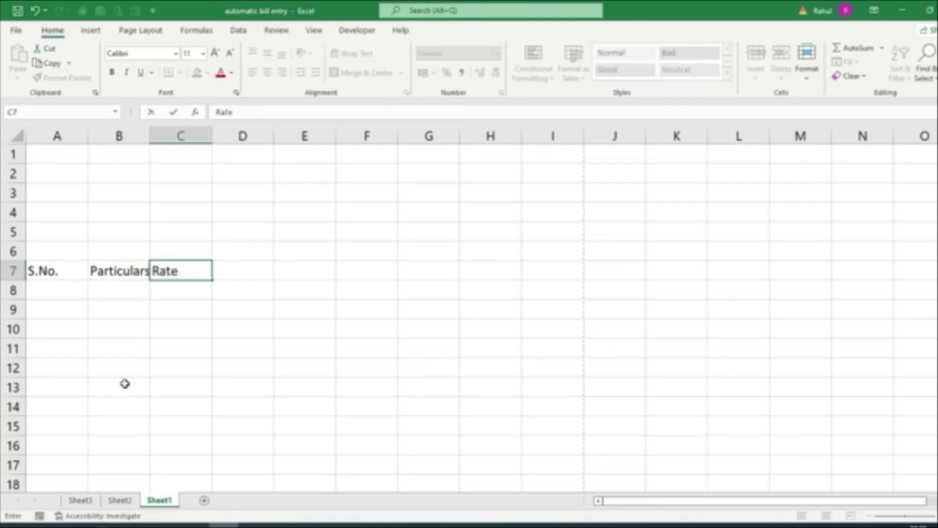
key(Tab)
text(Q)
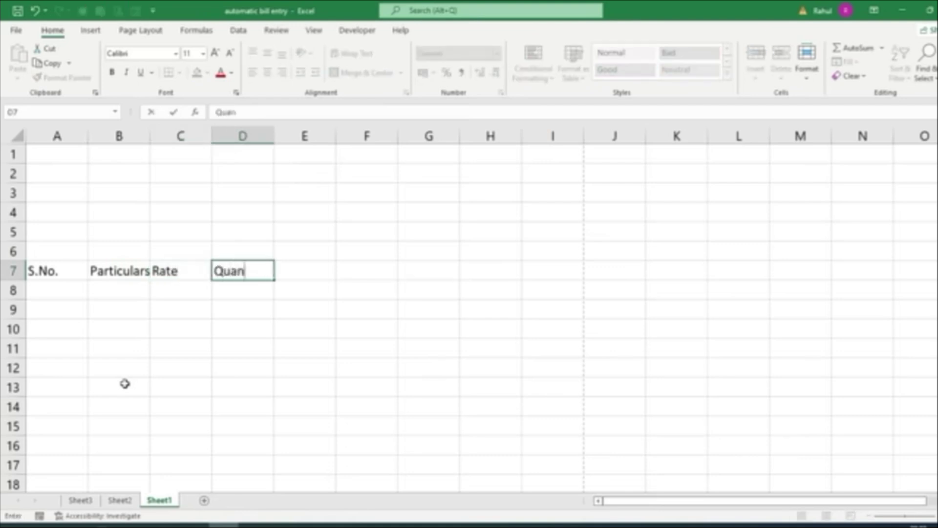
key(Tab)
text(Amount)
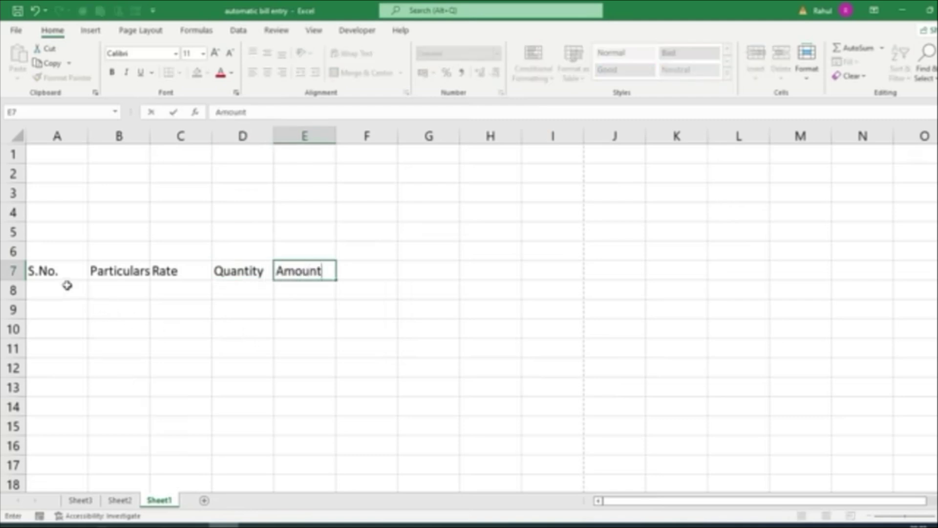
click(206, 333)
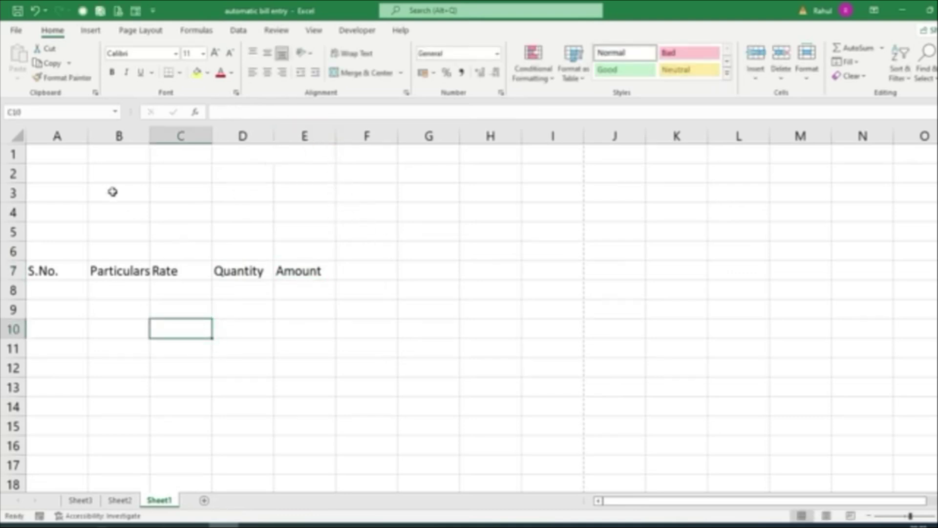
Widen column B a lot for descriptions and columns C, D, E and A slightly for their headings
drag(153, 141, 339, 213)
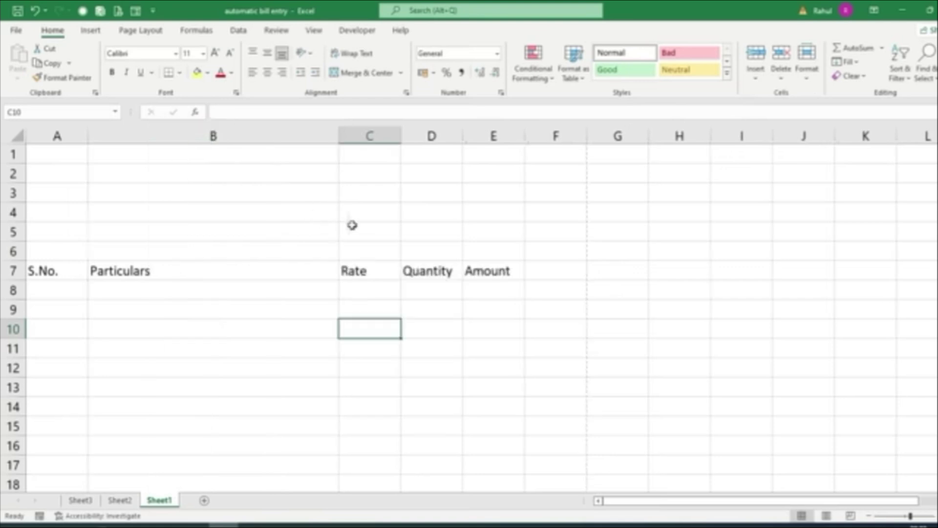
drag(400, 135, 417, 161)
drag(478, 134, 493, 155)
drag(557, 135, 570, 147)
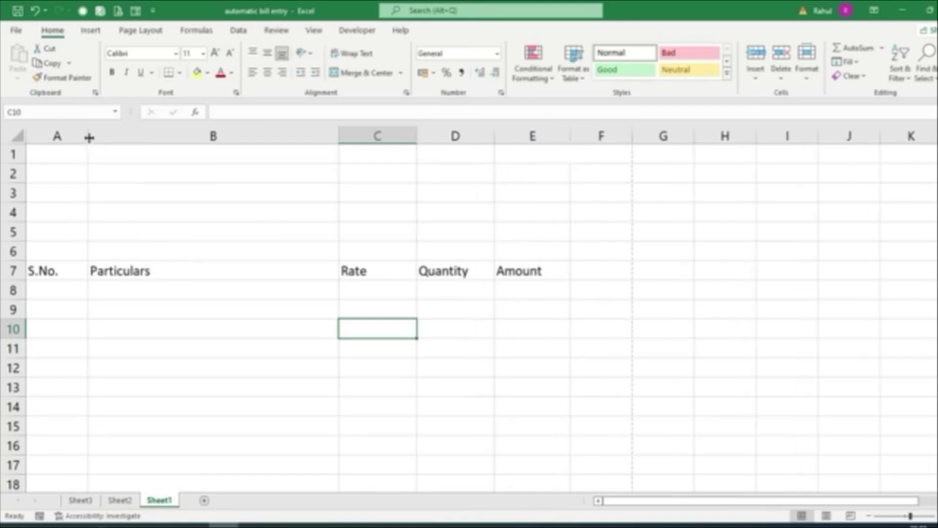
drag(88, 135, 108, 154)
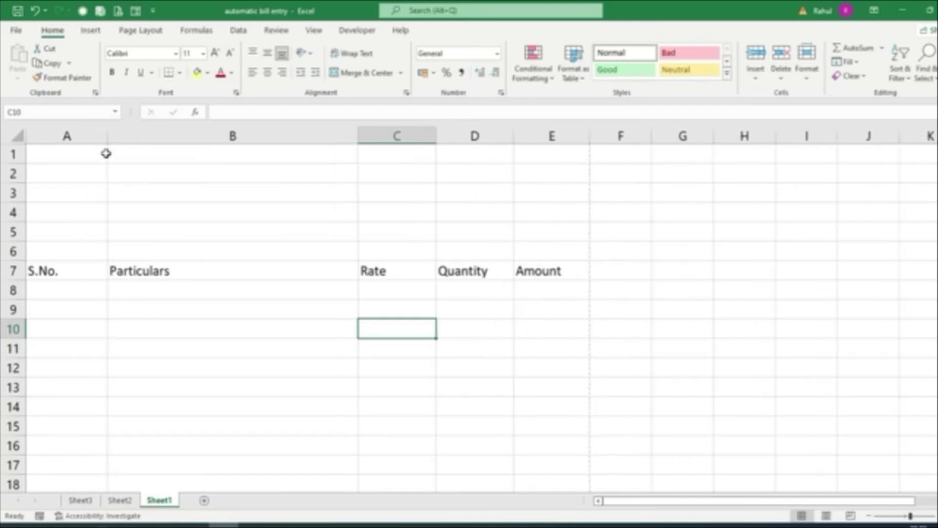
drag(51, 270, 342, 271)
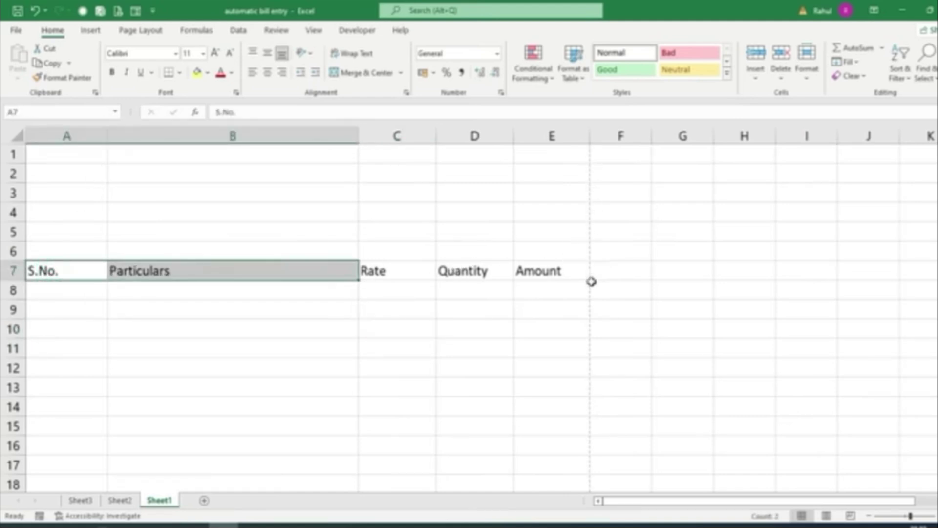
drag(96, 269, 530, 273)
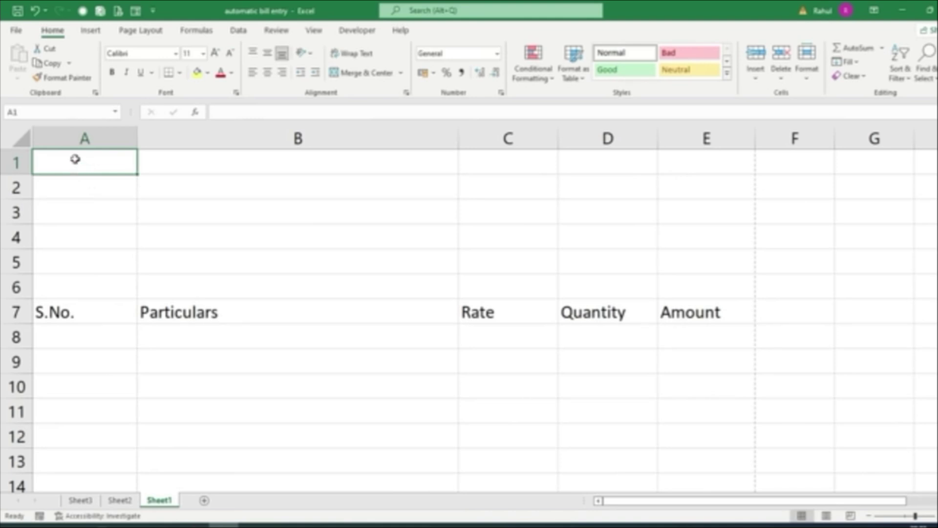
Enter 'Mohan Garments Private Limited' and its two-line postal address in A1 to A3
text(Mohan)
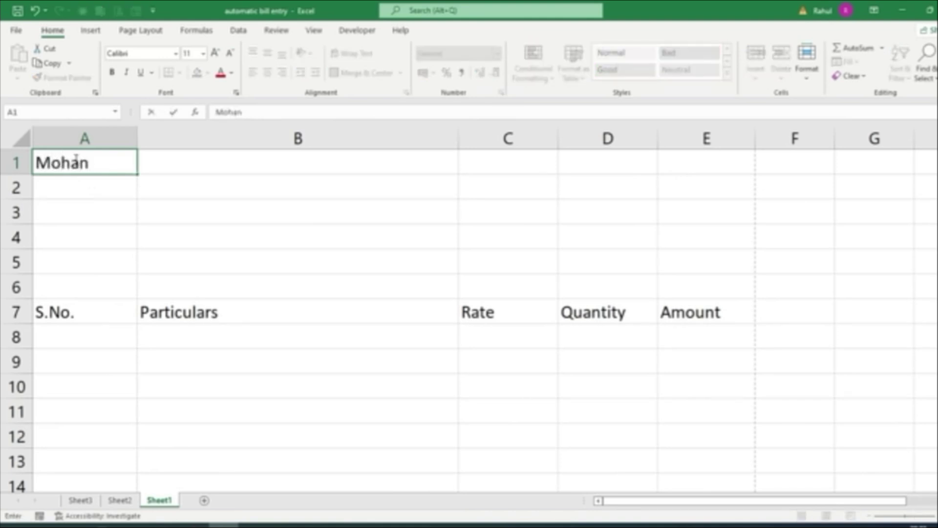
text( Garments)
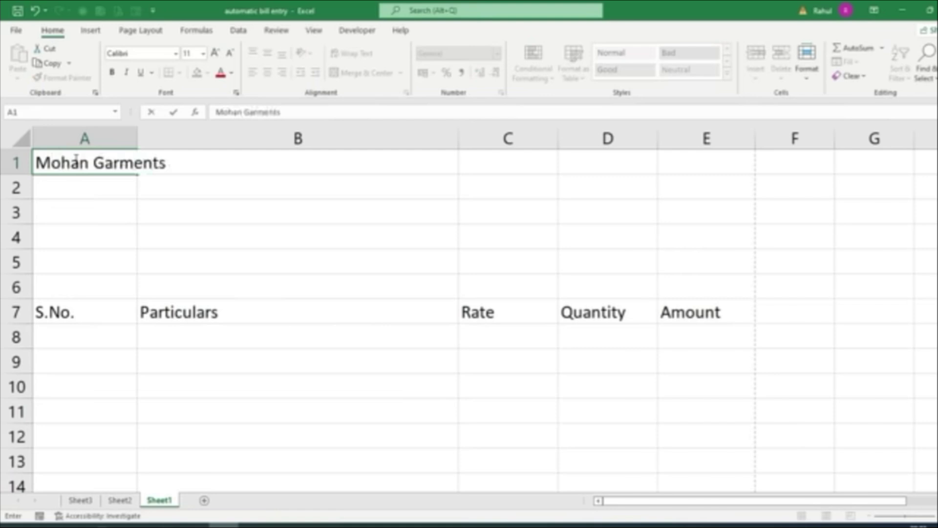
text( Private L)
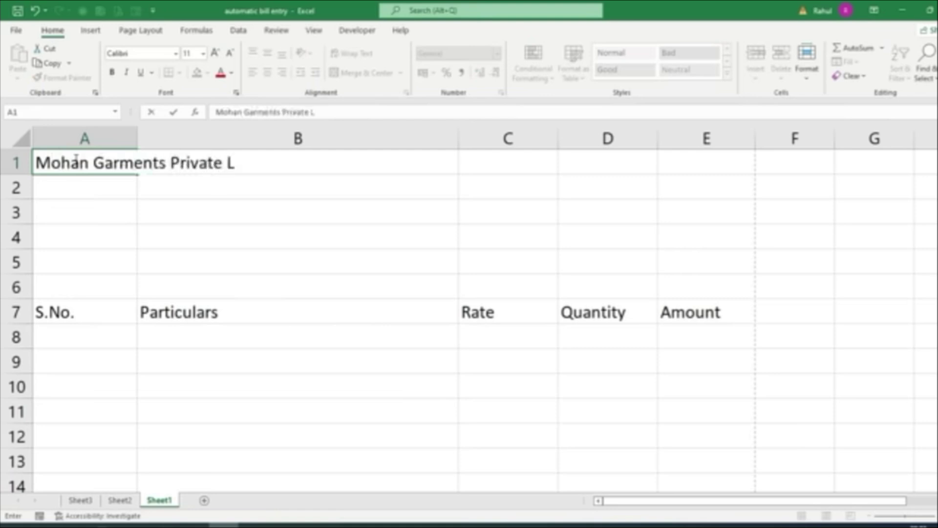
text(imited)
key(Return)
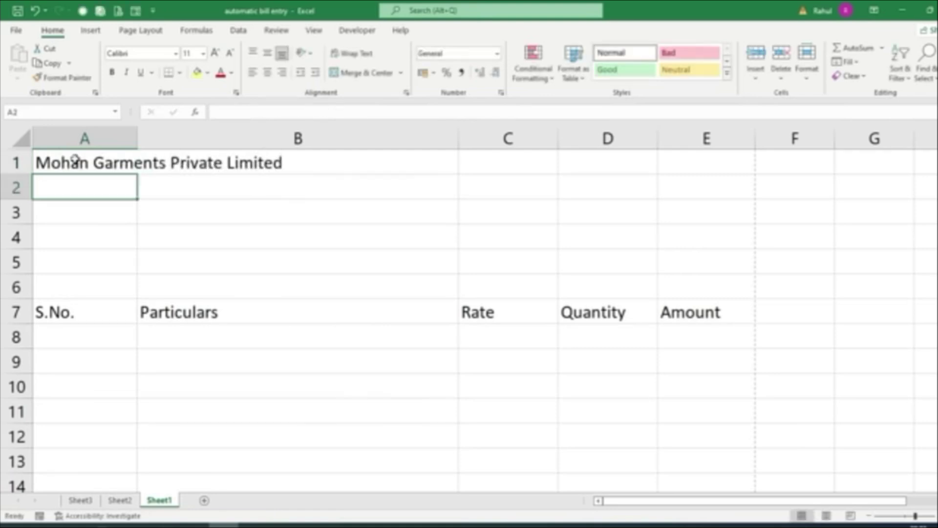
text(Barola)
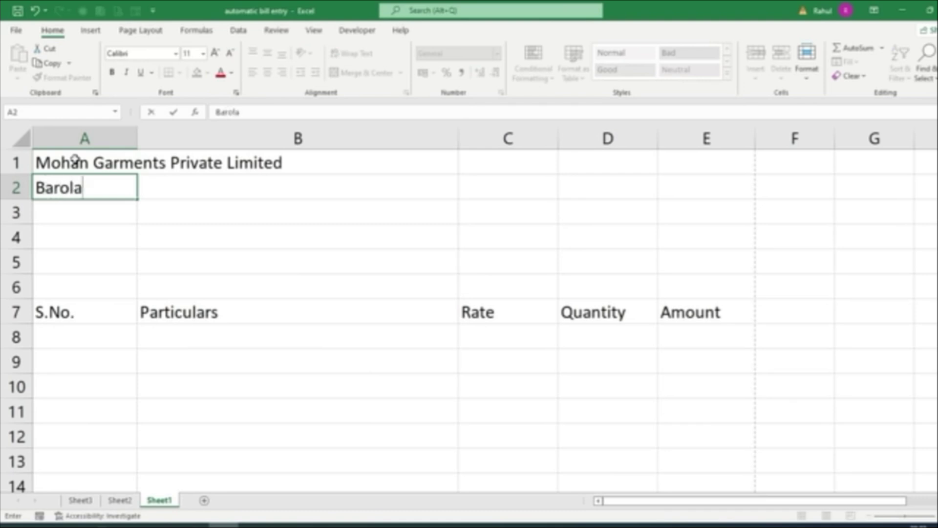
text(, sec)
key(BackSpace)
key(BackSpace)
key(BackSpace)
text(Sector)
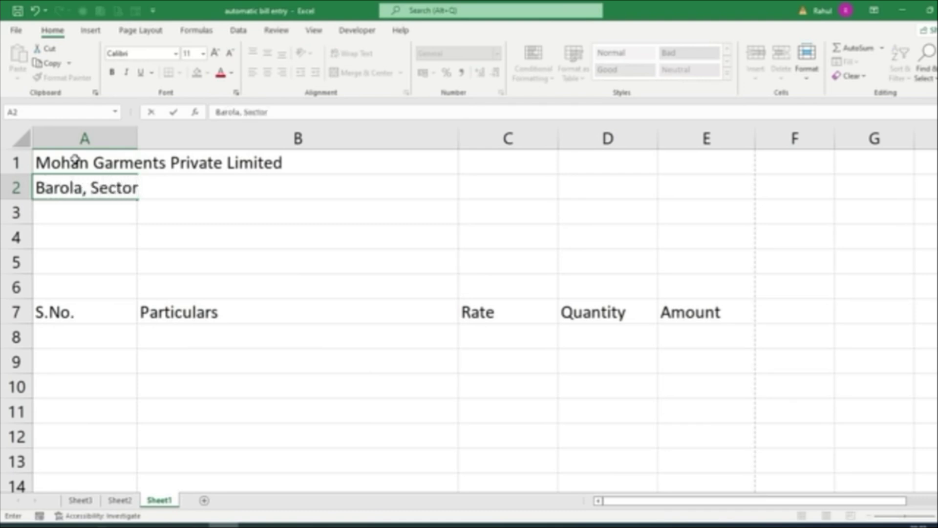
text( -49, Main Ma)
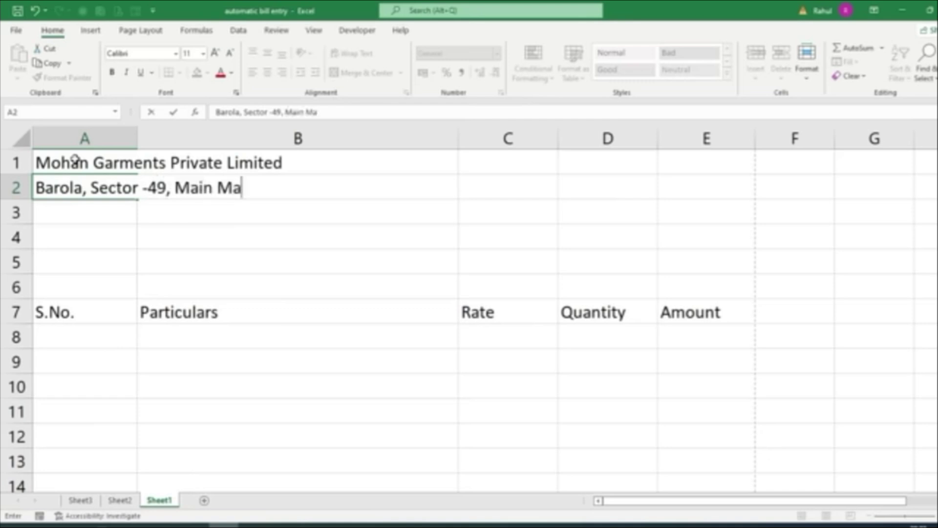
text(rket Near)
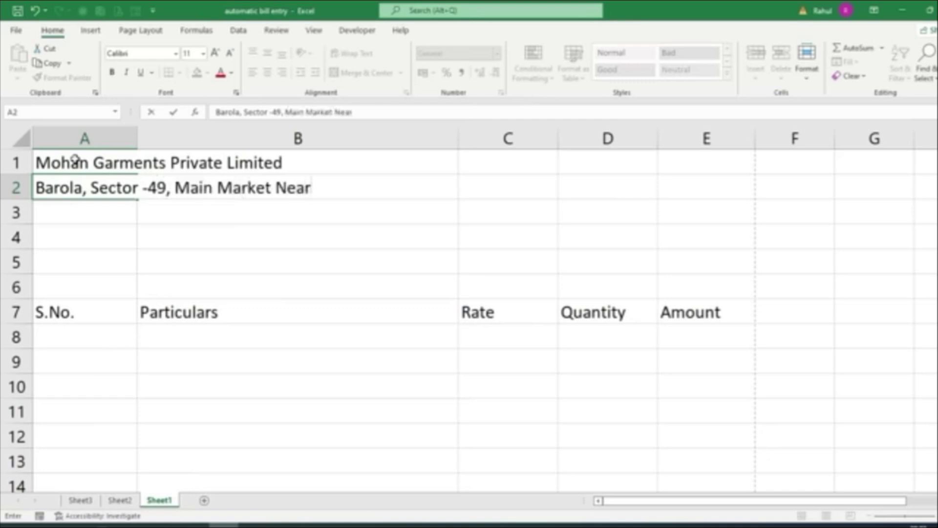
text( Verma Jewellers)
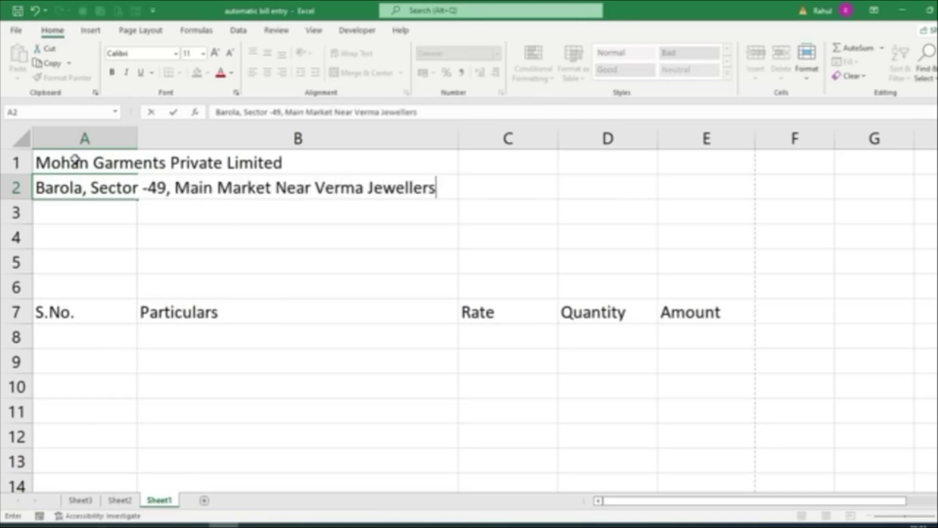
key(Return)
text(Noida, )
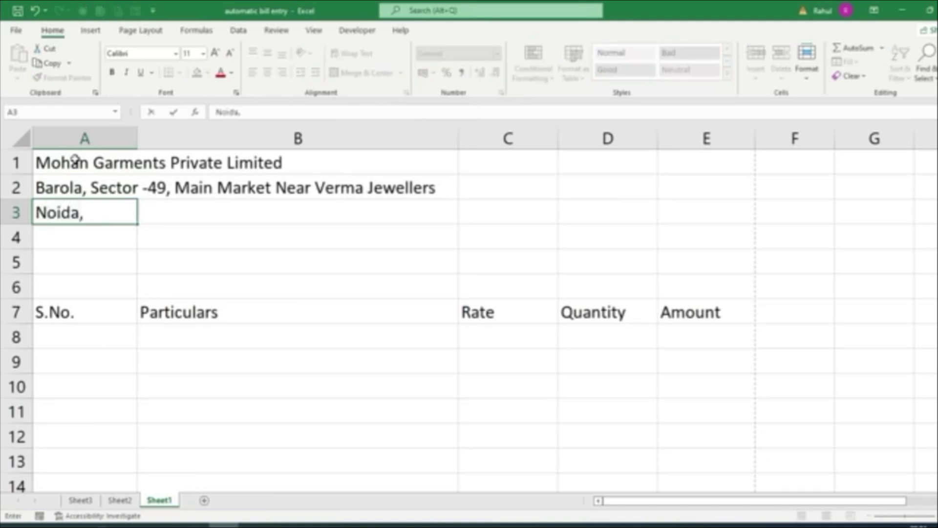
text(UP 201301)
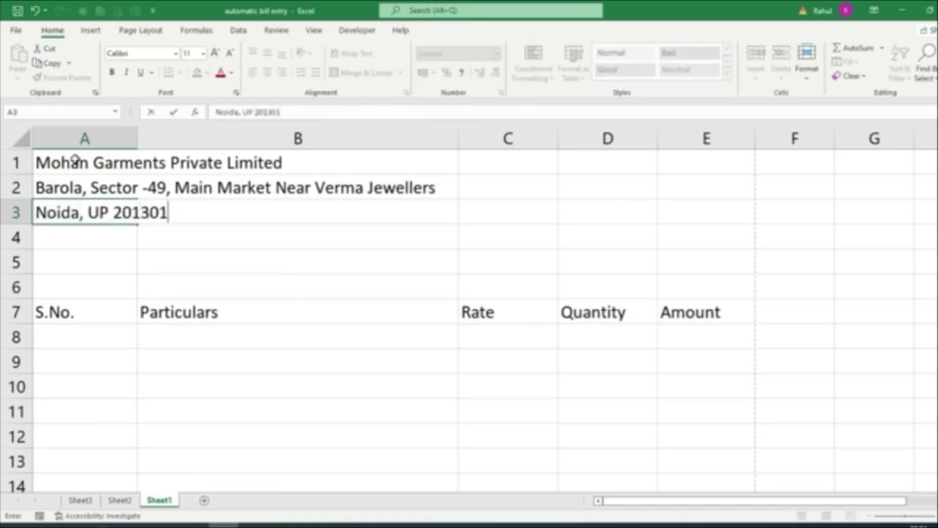
click(117, 317)
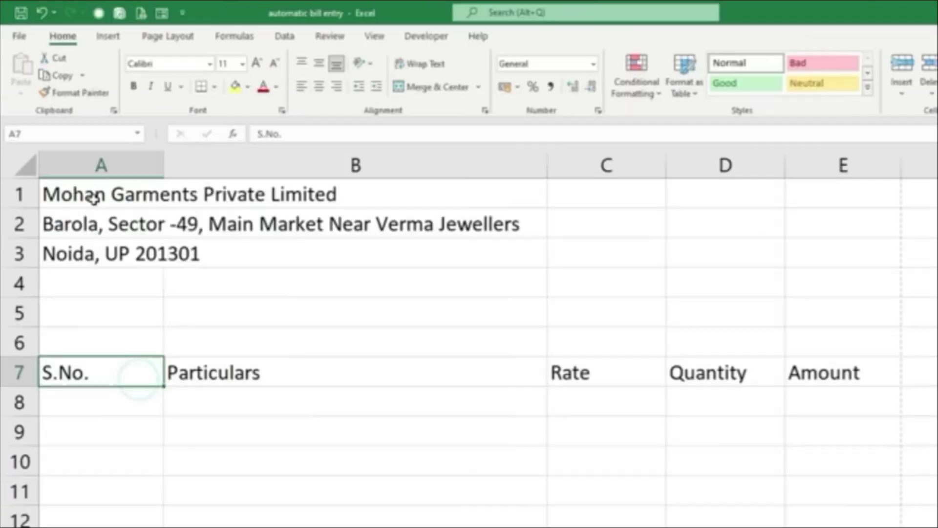
drag(94, 198, 838, 241)
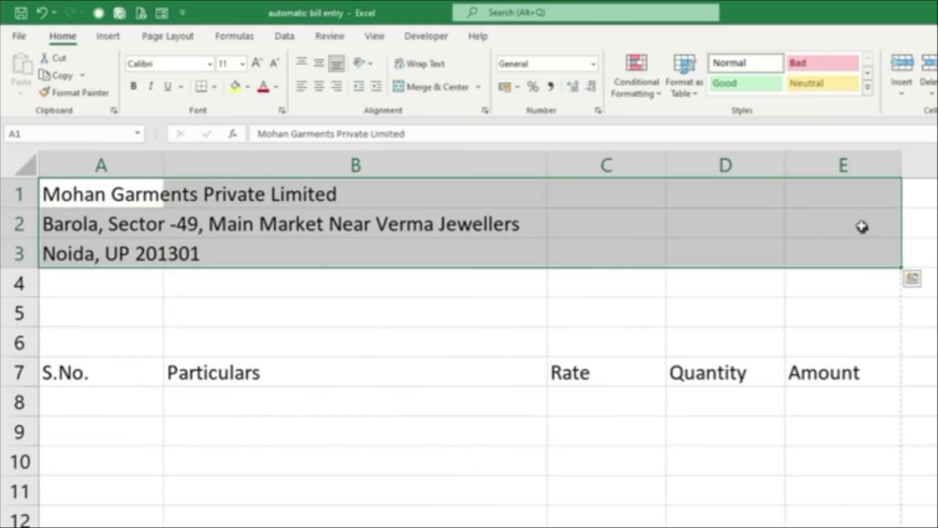
Merge rows 1–3 across A–E, centre and top-align them, and enlarge the company name
click(479, 86)
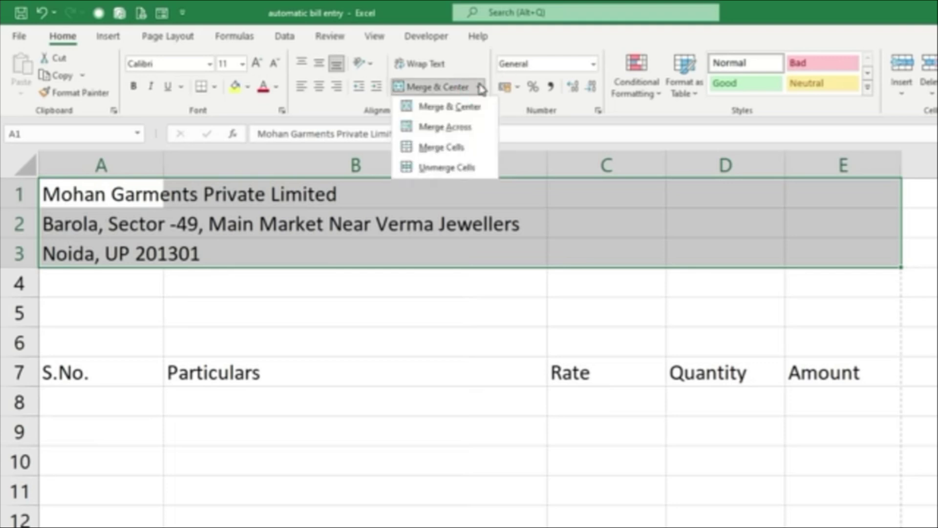
click(436, 127)
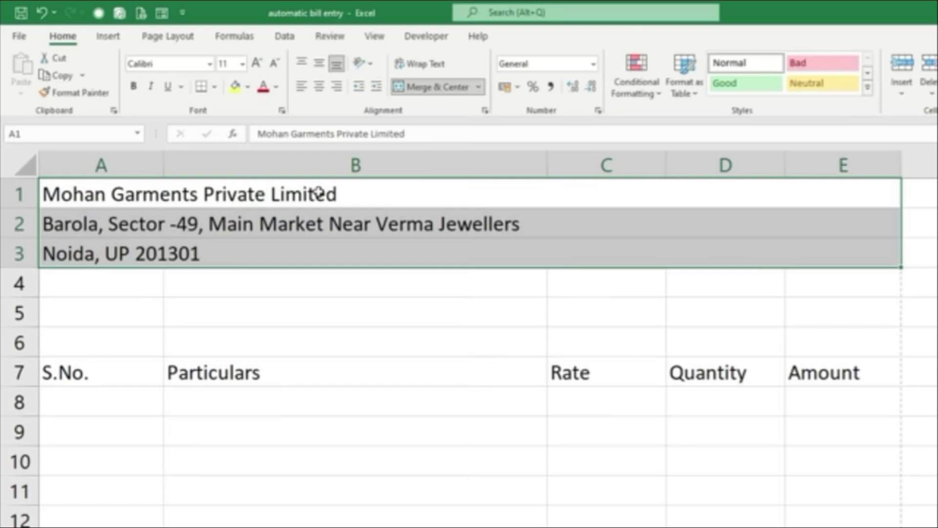
click(318, 87)
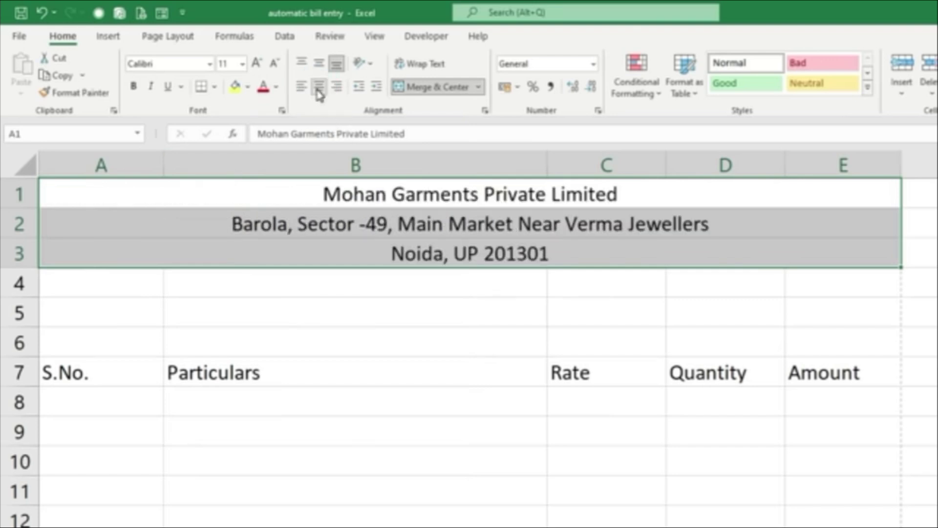
click(302, 63)
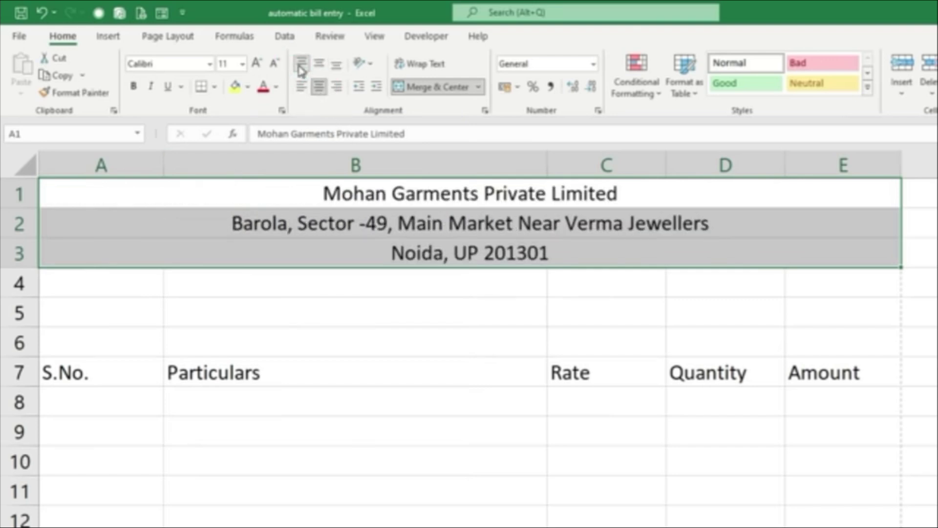
click(331, 248)
click(337, 190)
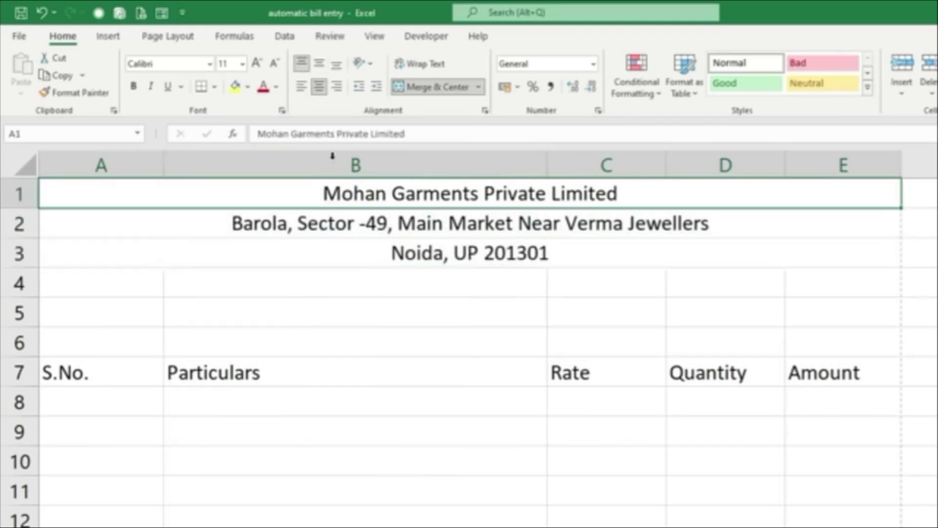
click(256, 64)
Make the company name 14 pt bold and give rows 1–3 a dark green fill with white text
click(256, 63)
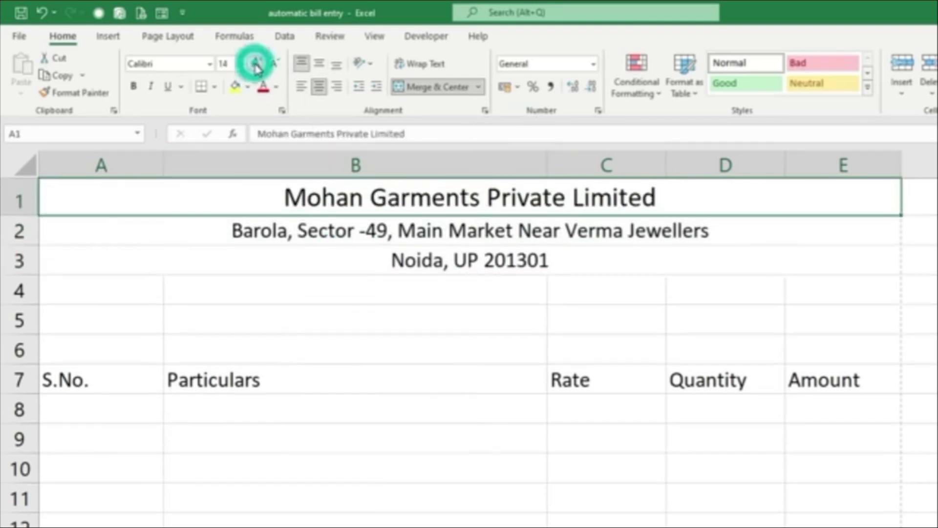
click(133, 86)
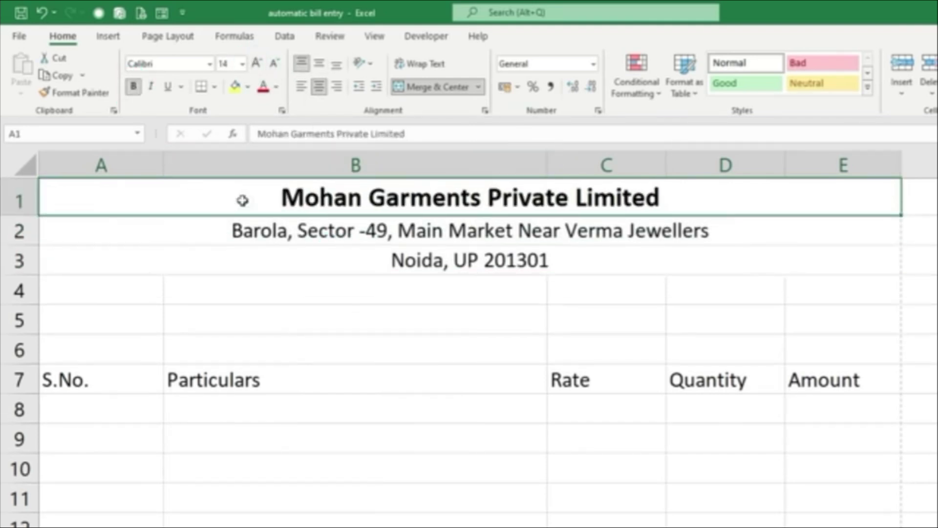
drag(241, 198, 251, 259)
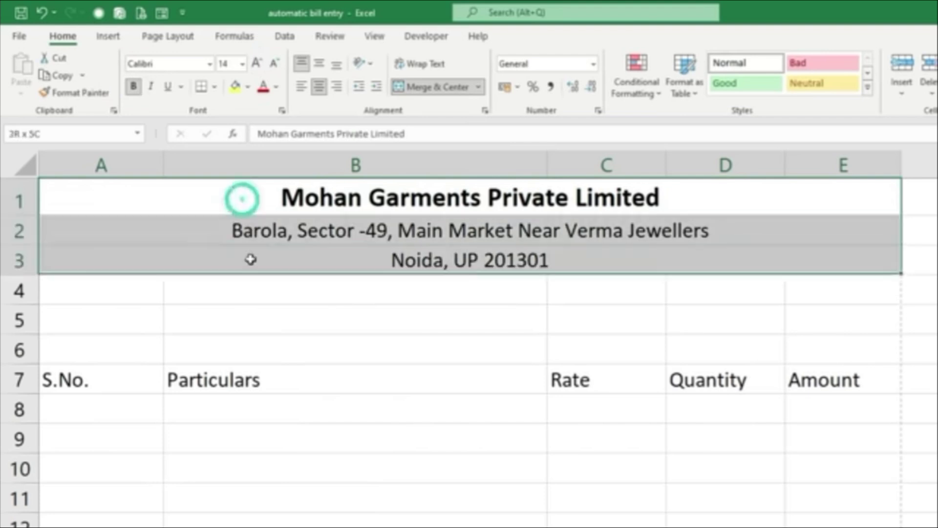
click(249, 88)
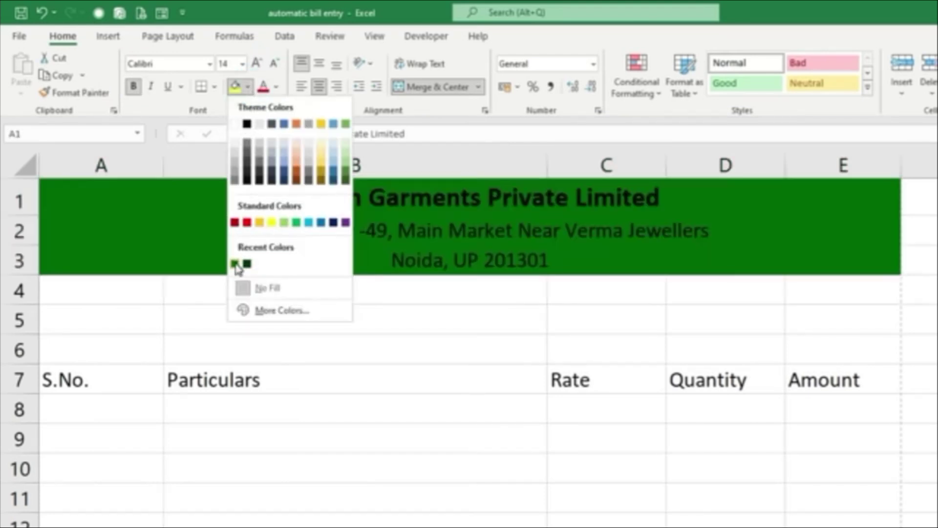
click(236, 264)
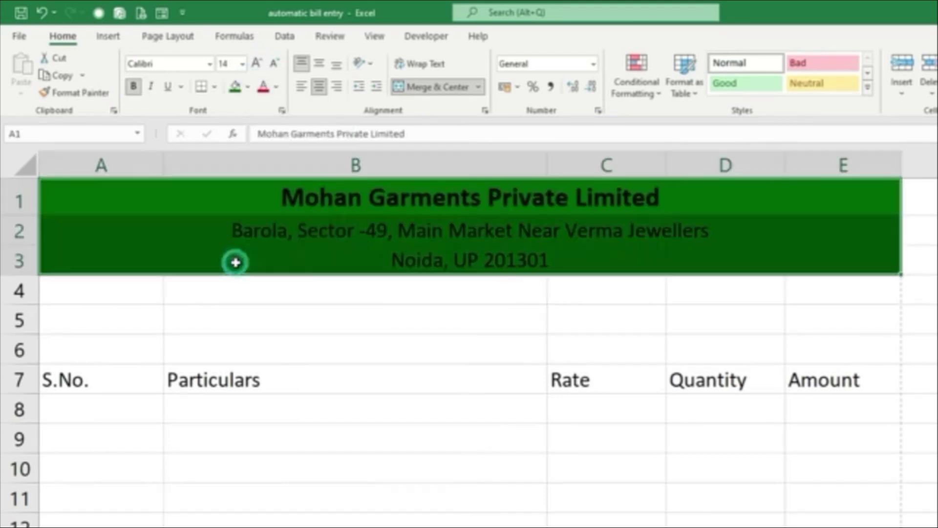
click(277, 87)
click(262, 146)
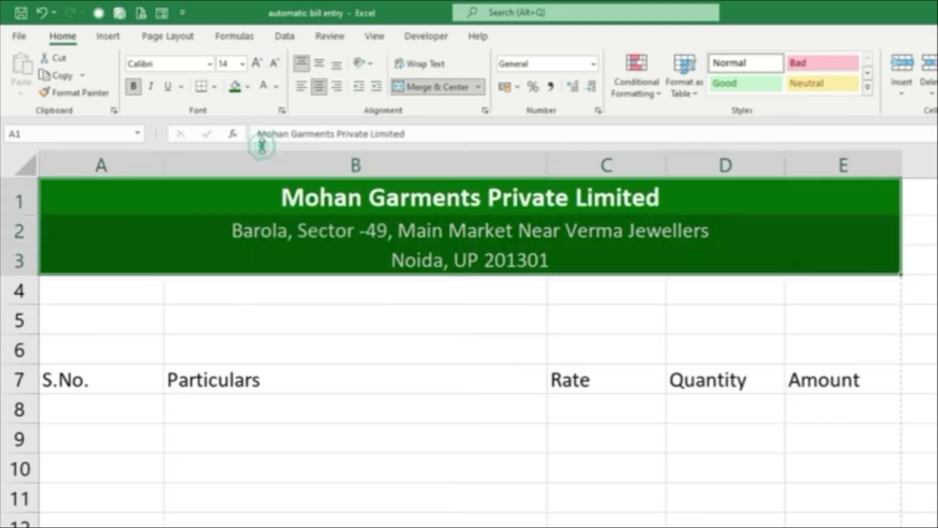
Make the street address line bold italic in light gold
click(259, 239)
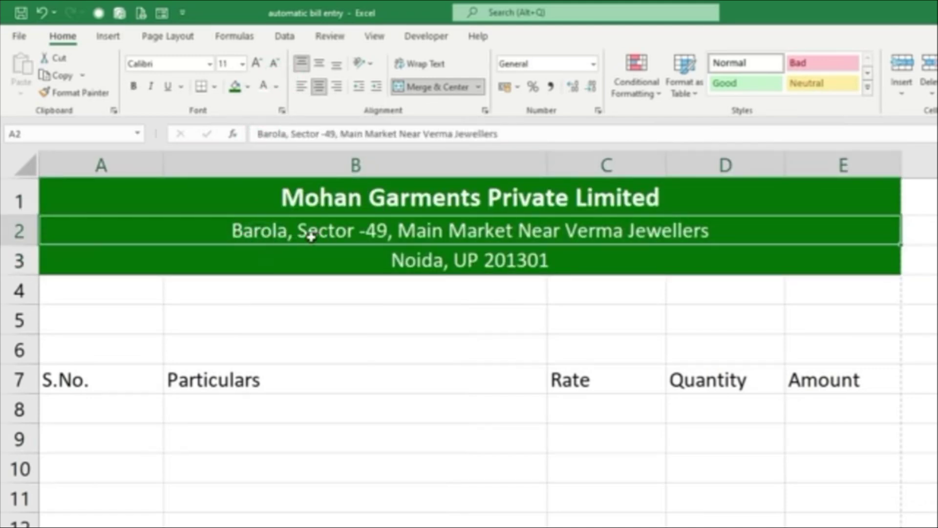
click(151, 88)
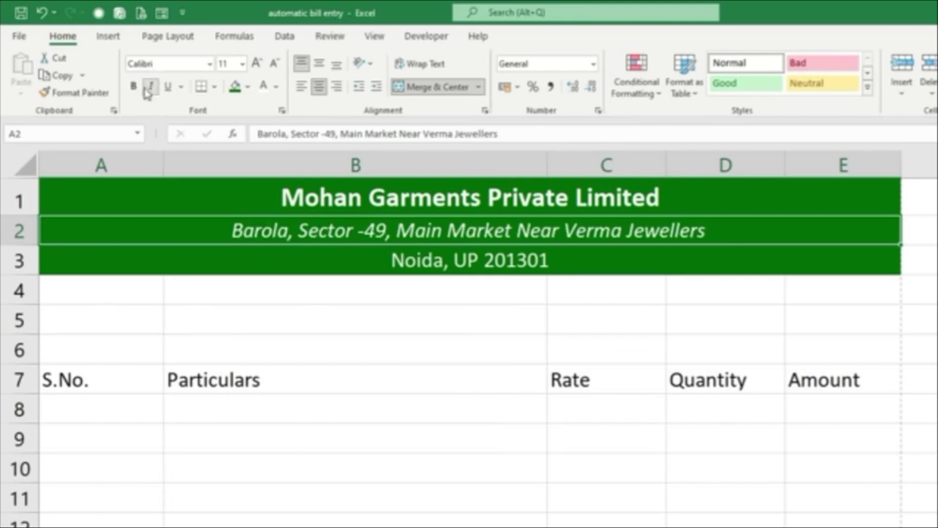
click(133, 87)
click(277, 88)
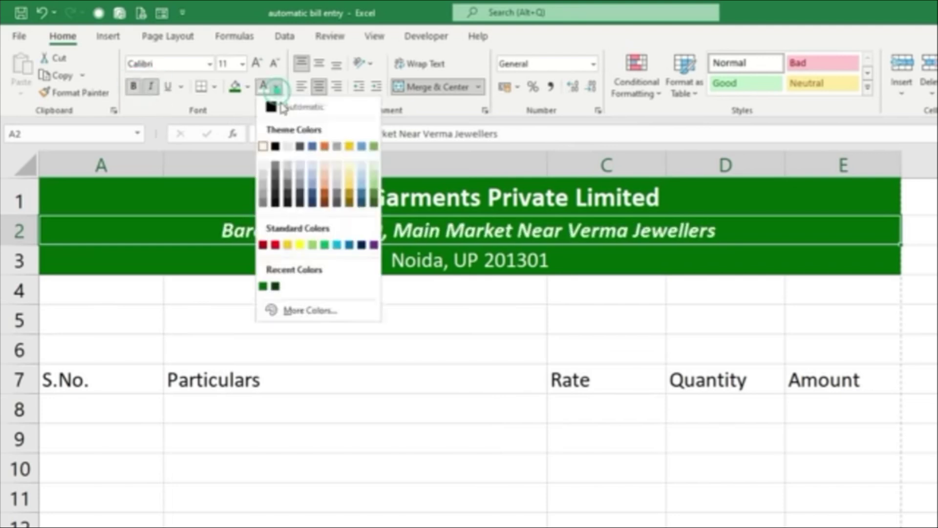
click(350, 171)
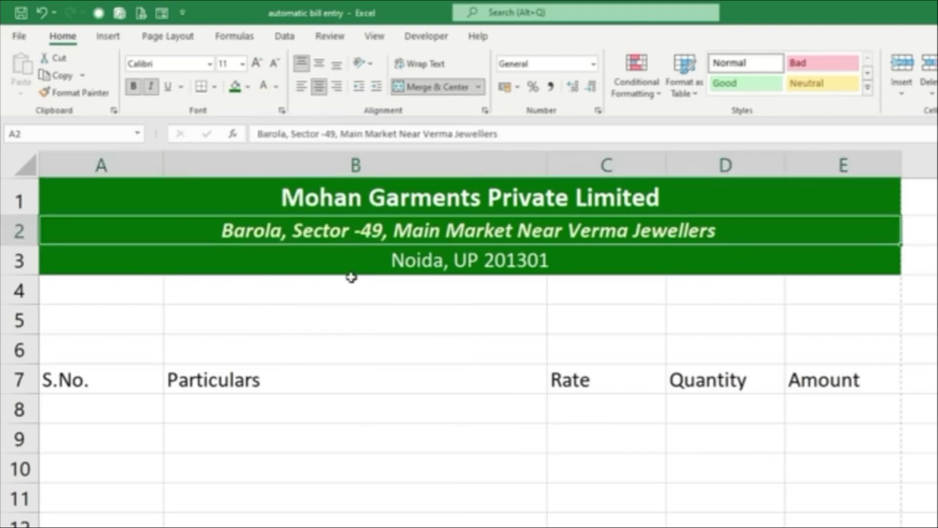
Add a merged A4:E4 title reading INVOICE, bold 14 pt on a yellow fill
drag(104, 289, 821, 292)
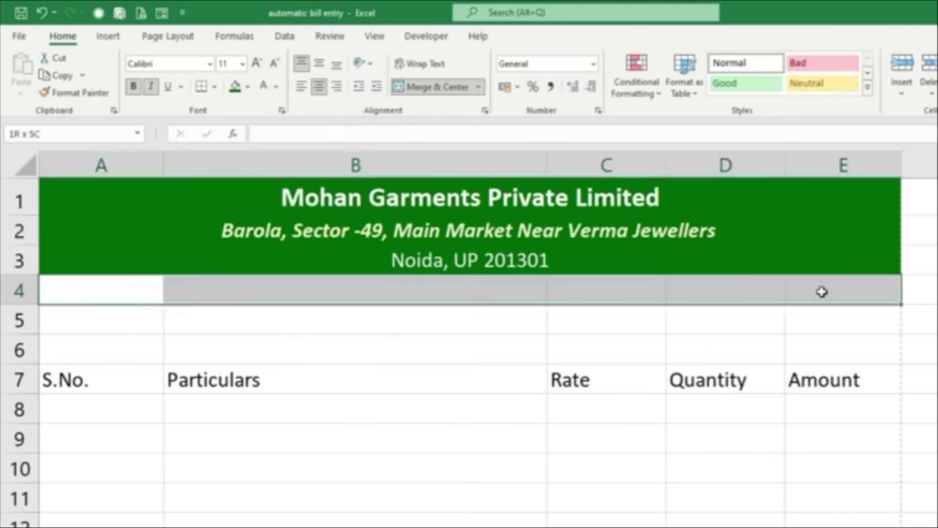
click(441, 94)
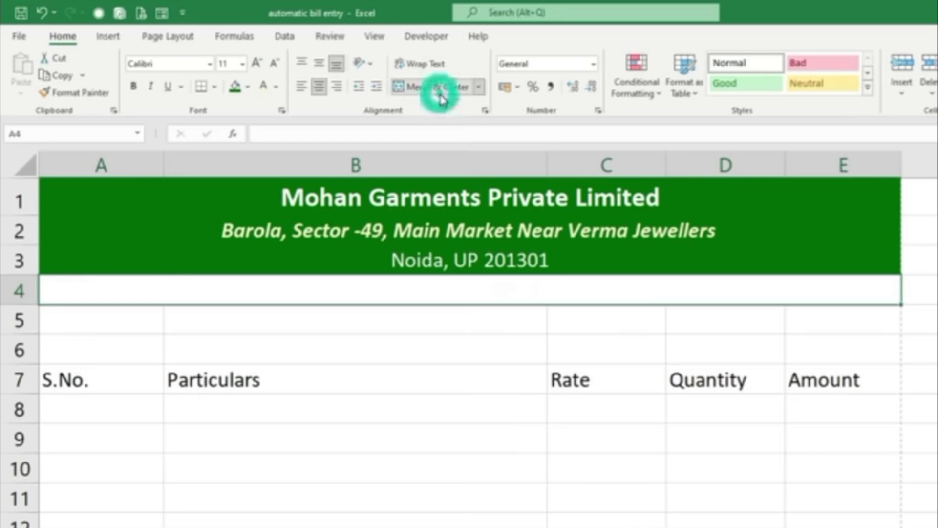
text(INVOICE)
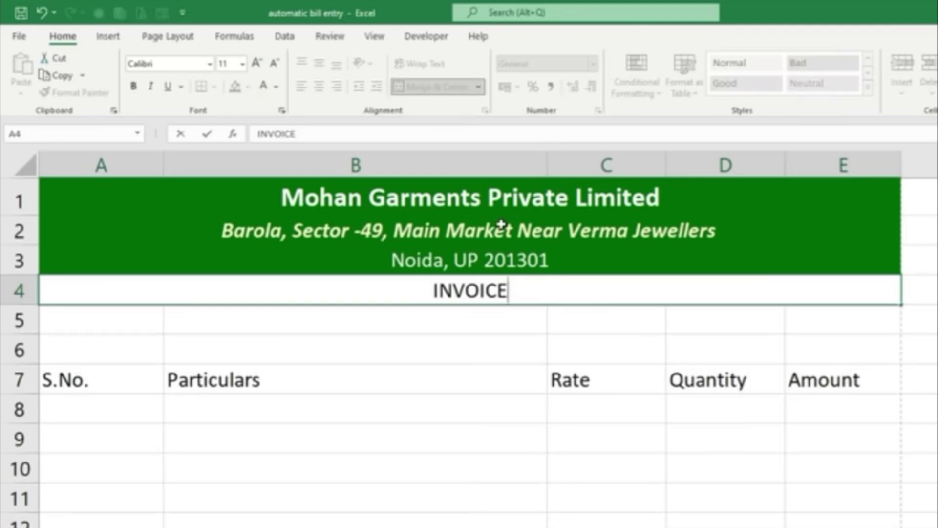
click(448, 379)
click(456, 289)
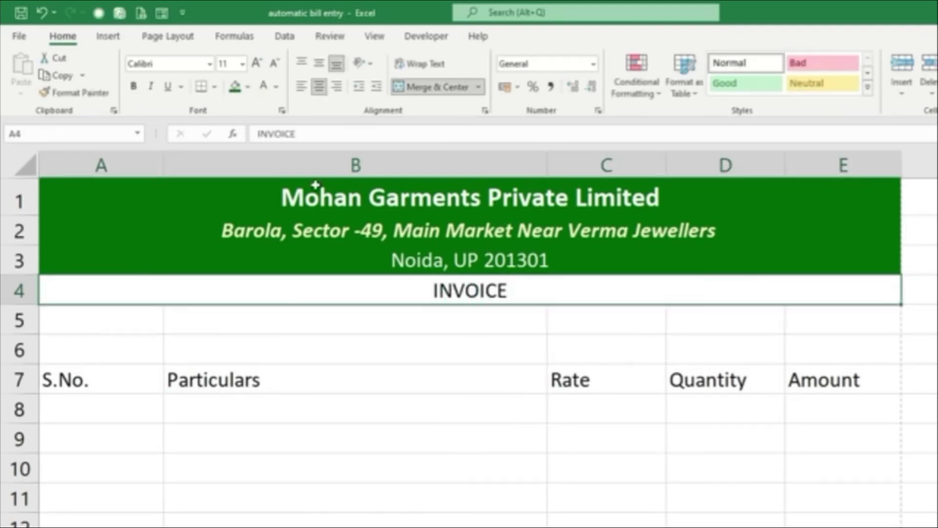
click(248, 87)
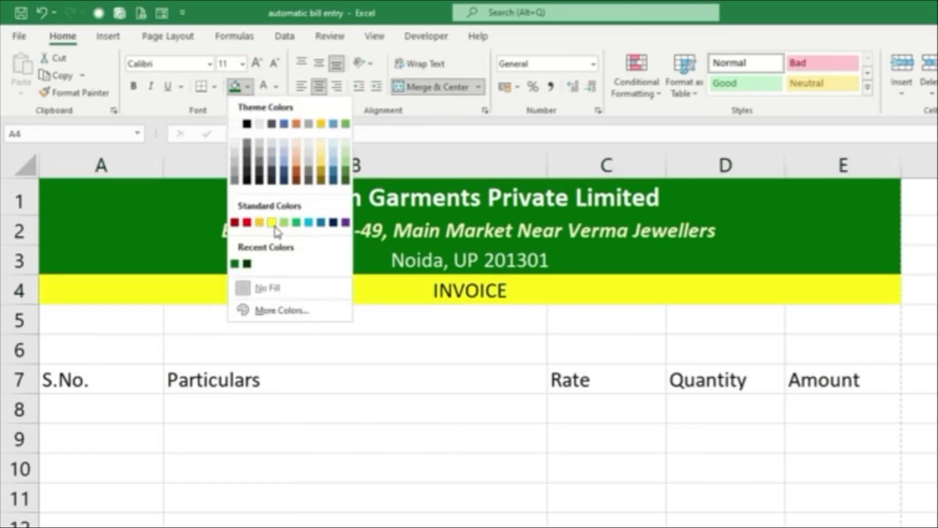
click(272, 223)
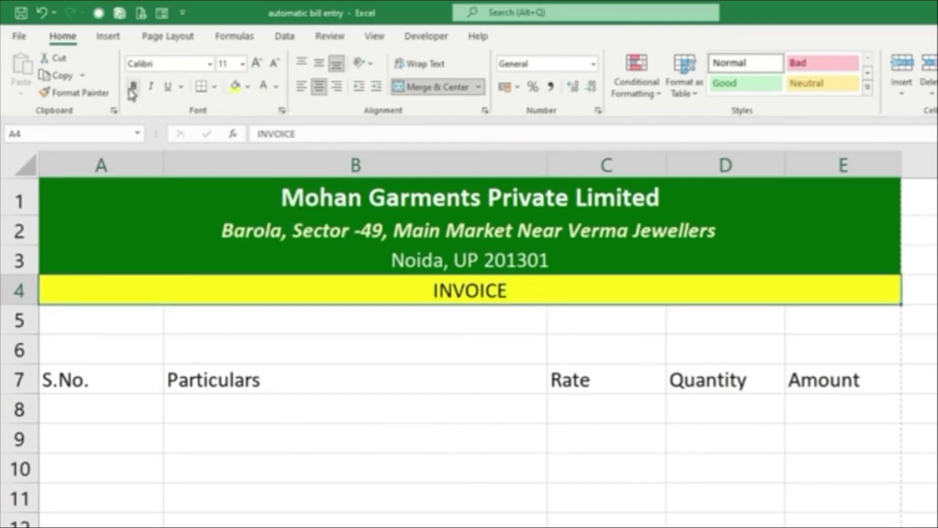
click(132, 88)
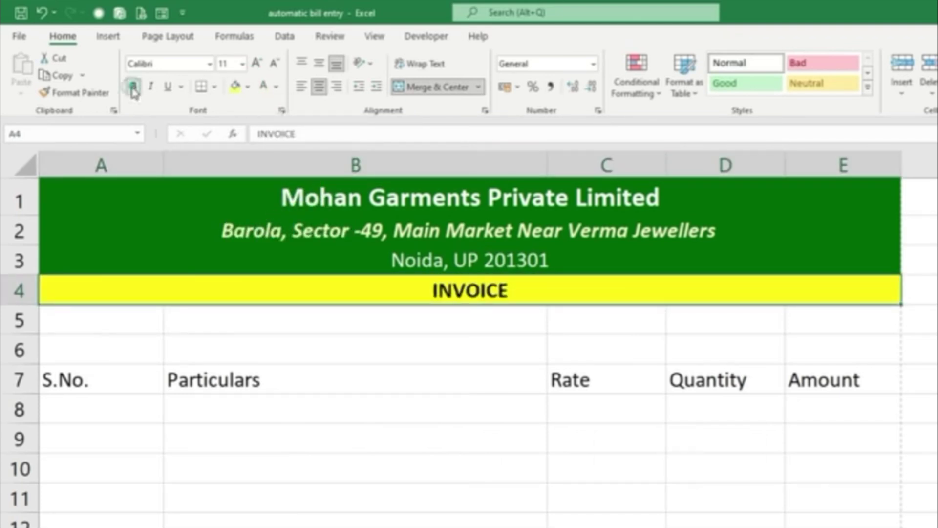
click(257, 64)
click(258, 63)
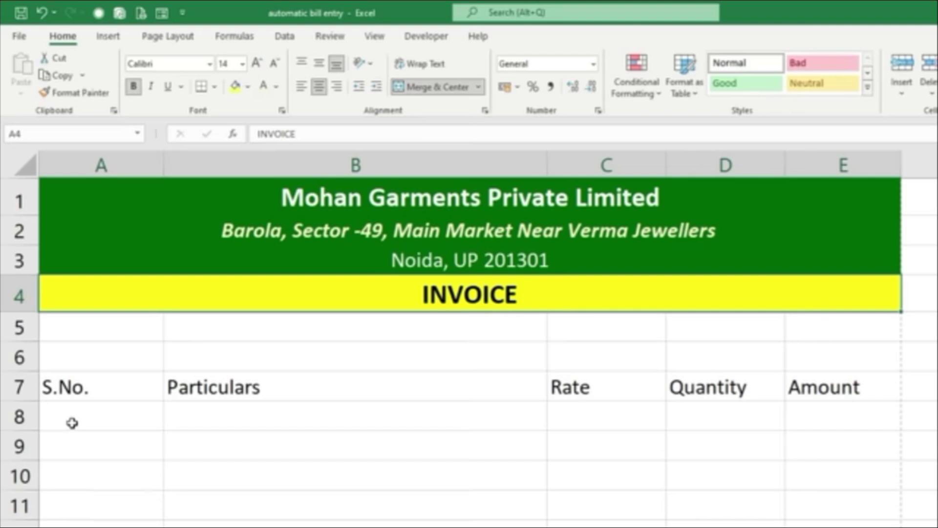
Insert rows above the item headings and label A6 'Bill No.' and C6 'Date.:'
click(101, 391)
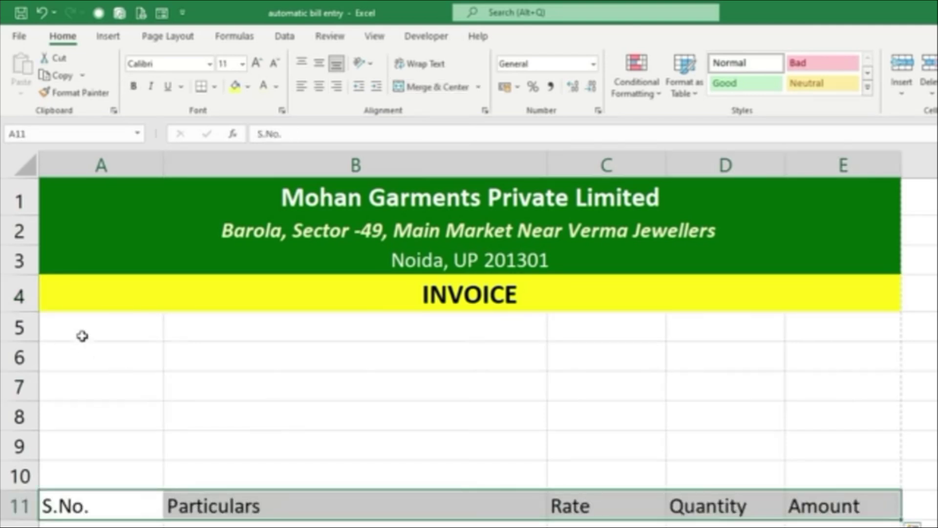
click(84, 352)
key(F2)
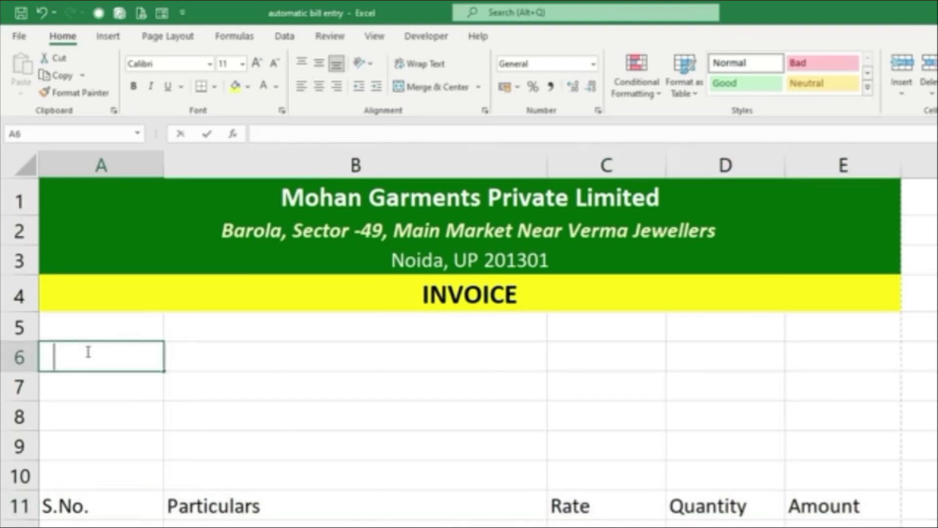
text(bIL)
key(BackSpace)
key(BackSpace)
text(B)
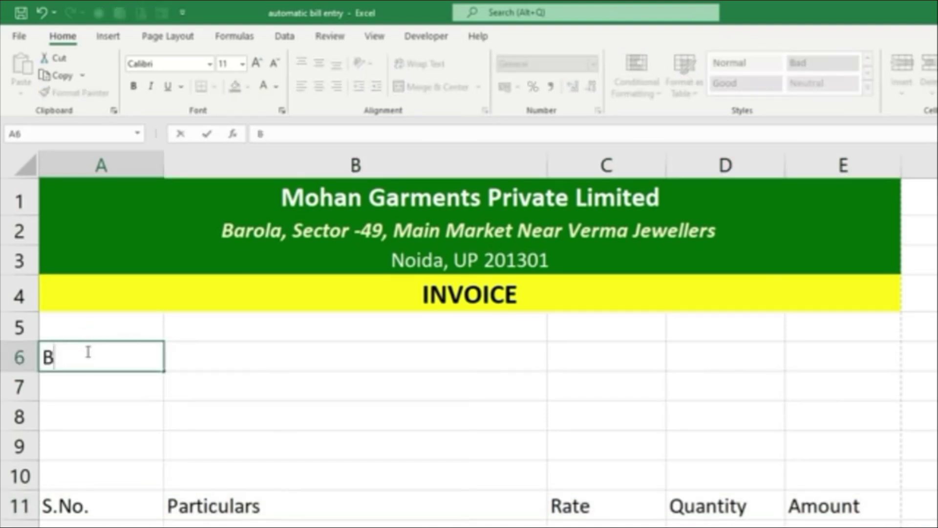
text(ill No.)
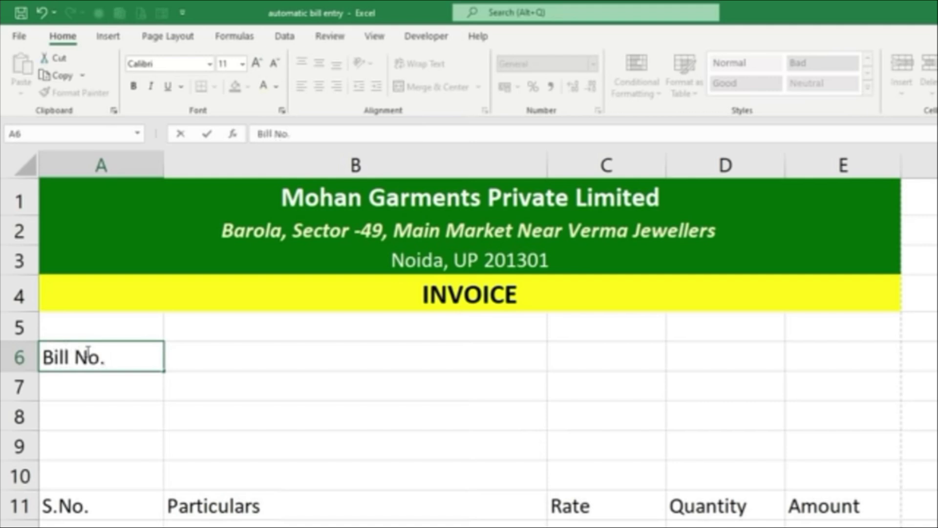
key(Tab)
key(Tab)
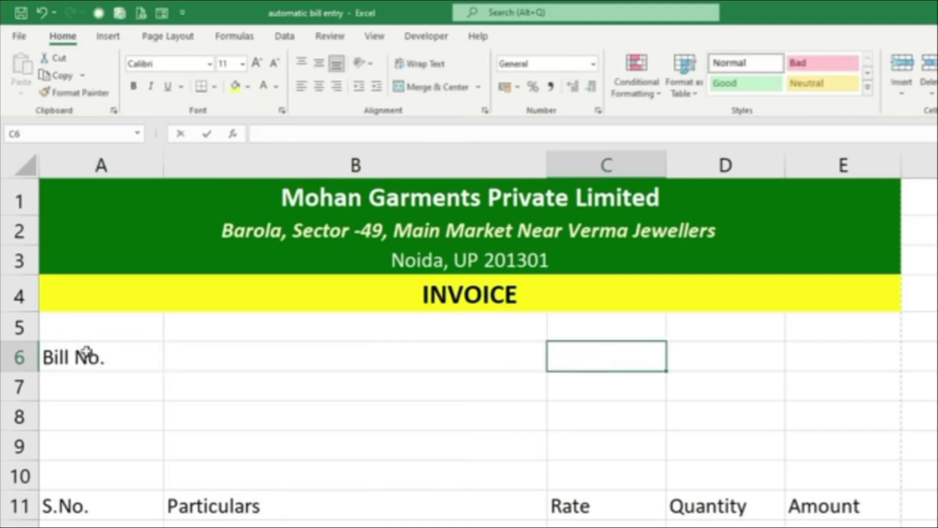
text(Date)
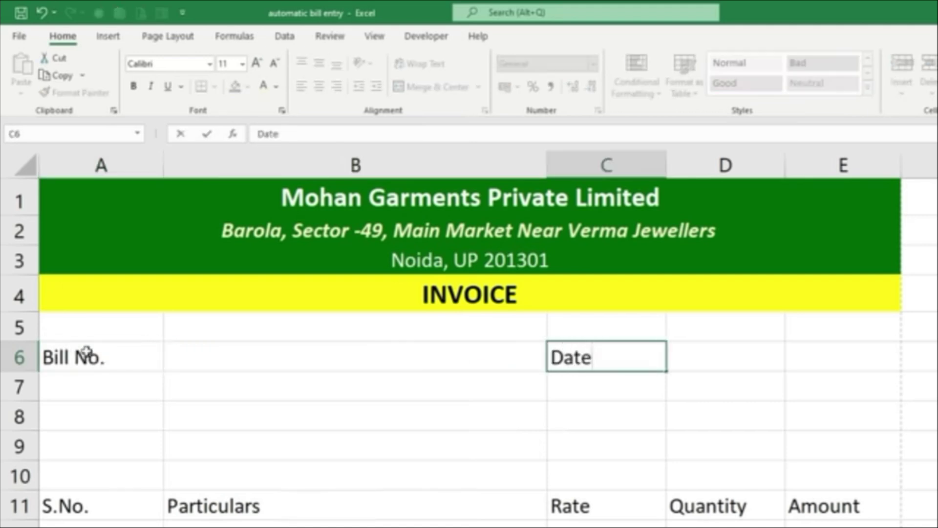
text(.:)
key(Return)
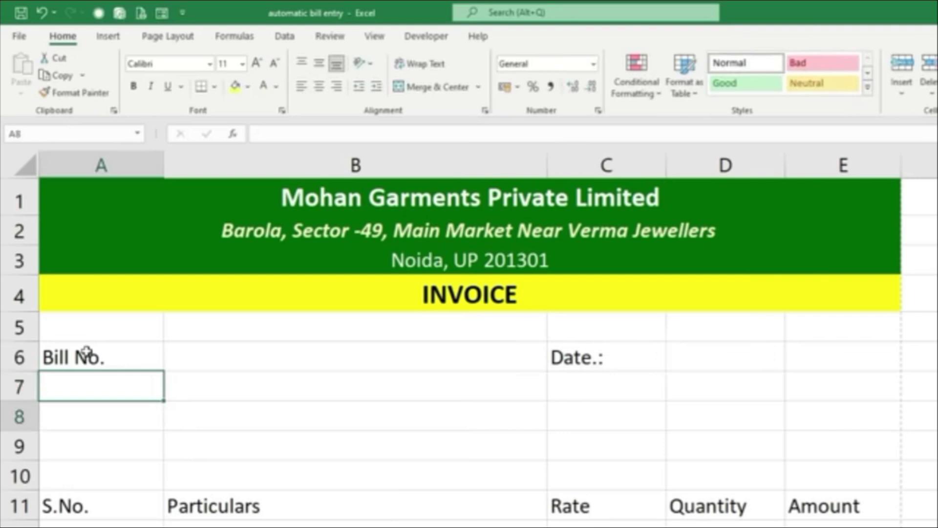
key(Return)
Add the customer labels Name :, Contact and Address in A8 to A10
text(Cu)
key(BackSpace)
key(BackSpace)
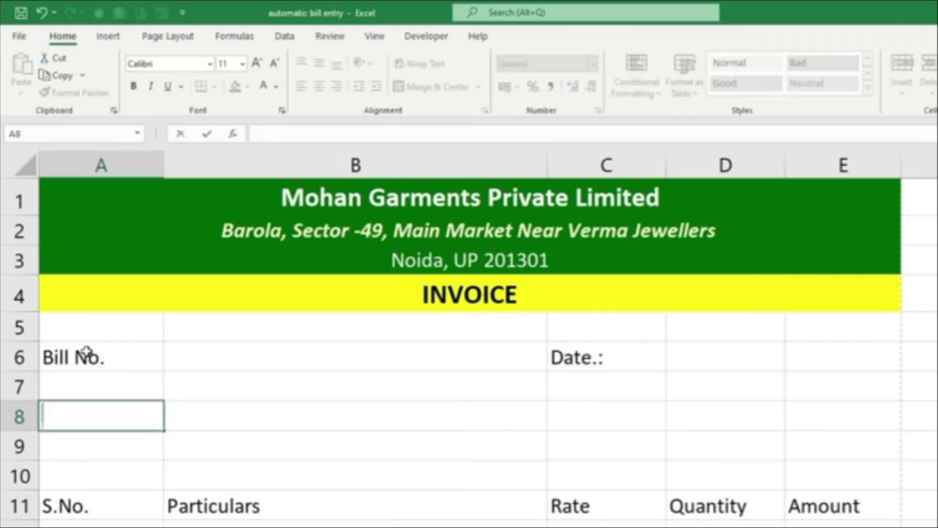
text(Name)
key(Return)
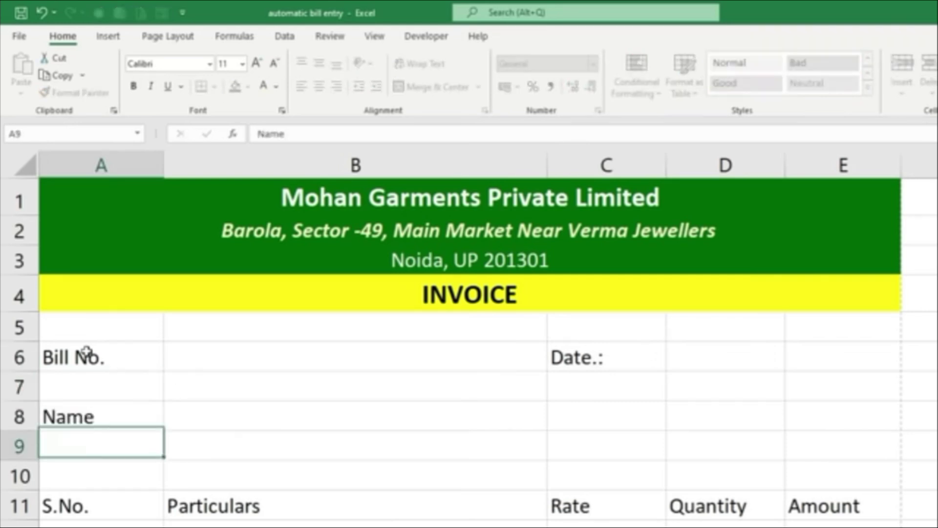
text(D)
key(BackSpace)
text(Contact)
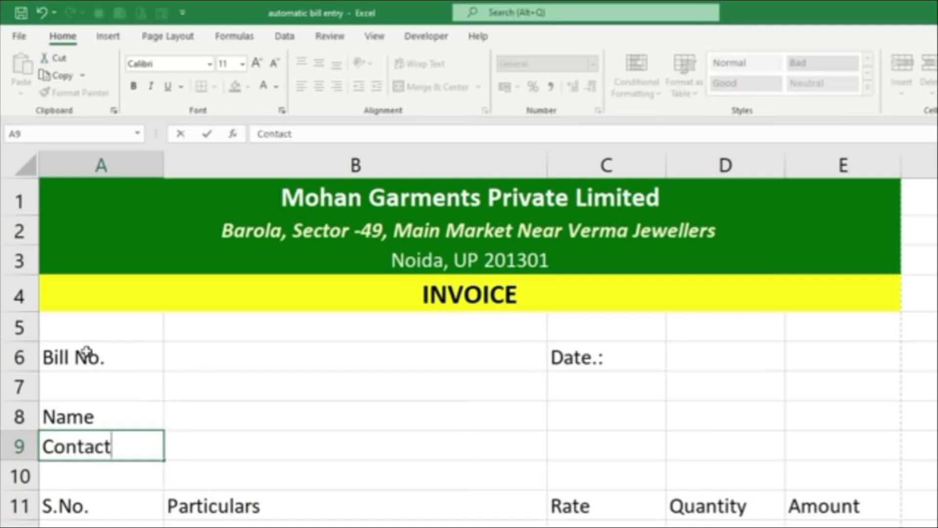
key(Return)
text(Address)
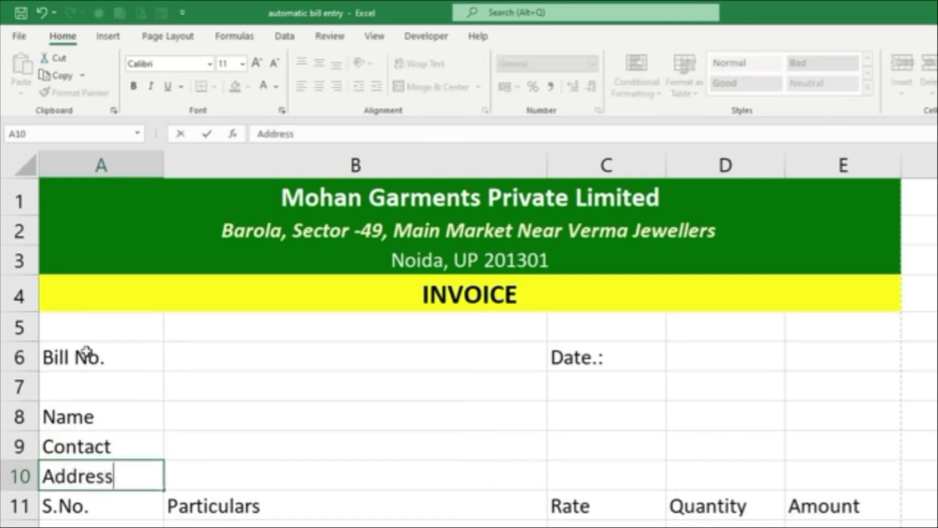
double_click(113, 423)
text(:)
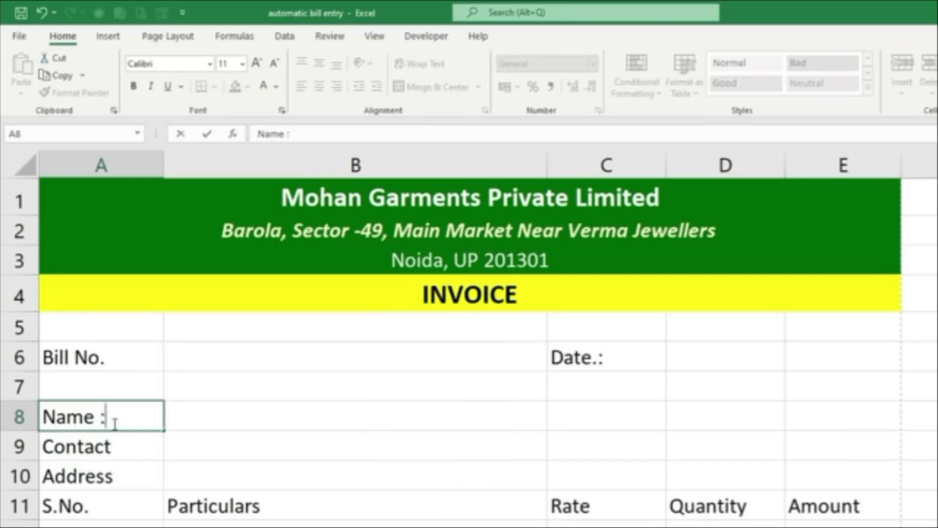
key(Return)
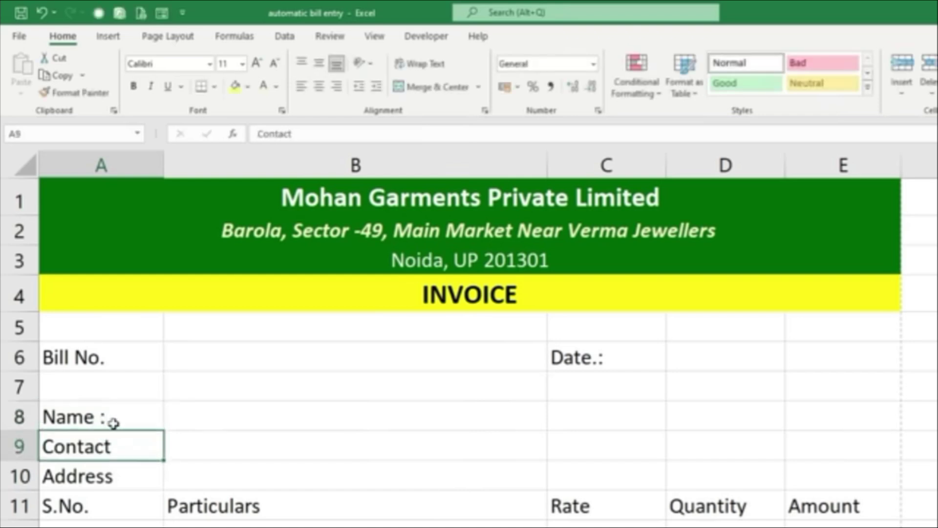
drag(84, 421, 722, 450)
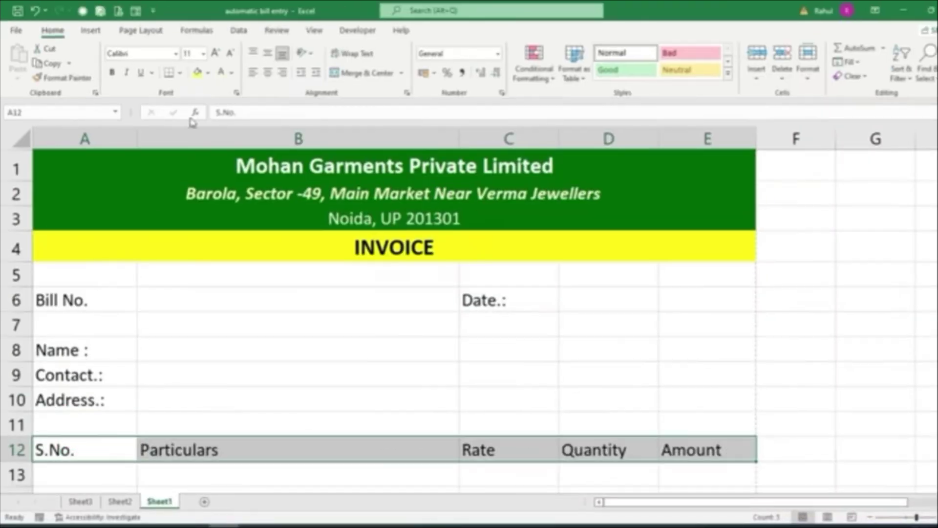
Make the row 12 item headings bold and centred on a yellow fill
click(197, 73)
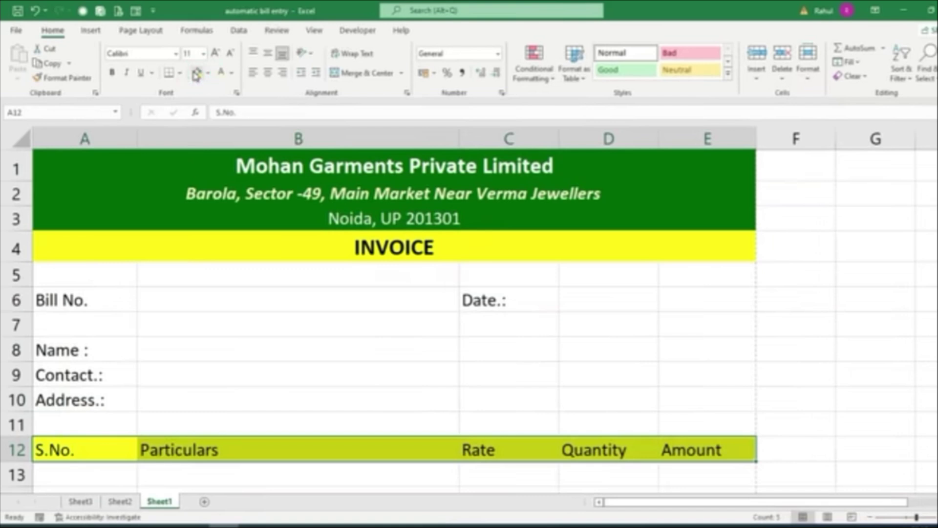
click(114, 73)
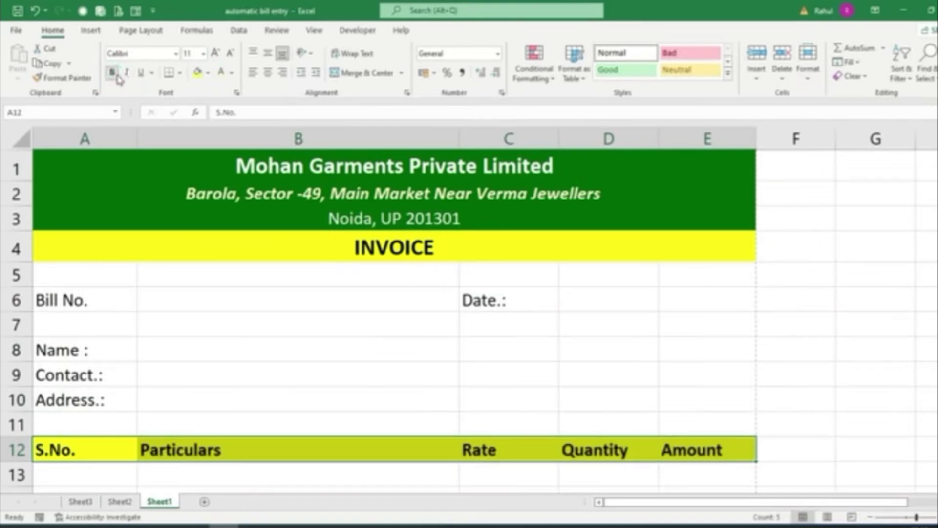
click(267, 73)
scroll(307, 250, down, 1)
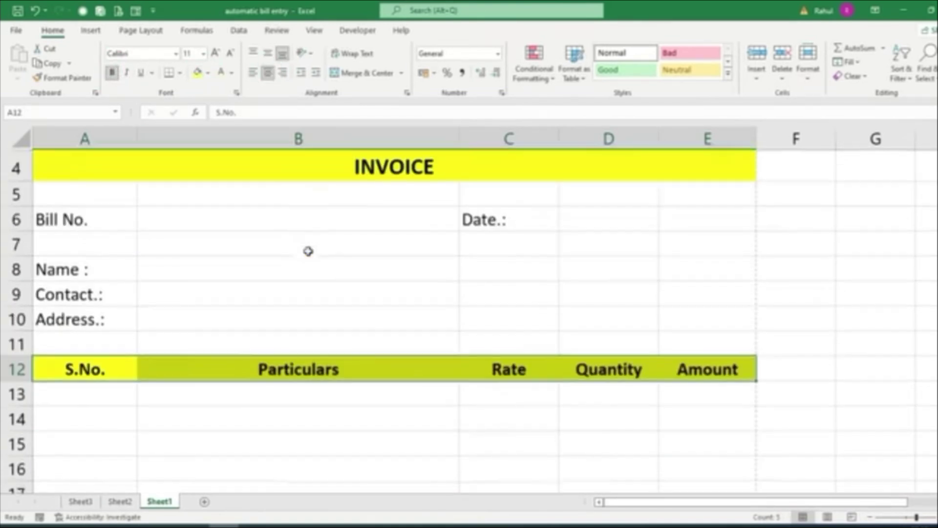
scroll(308, 250, up, 1)
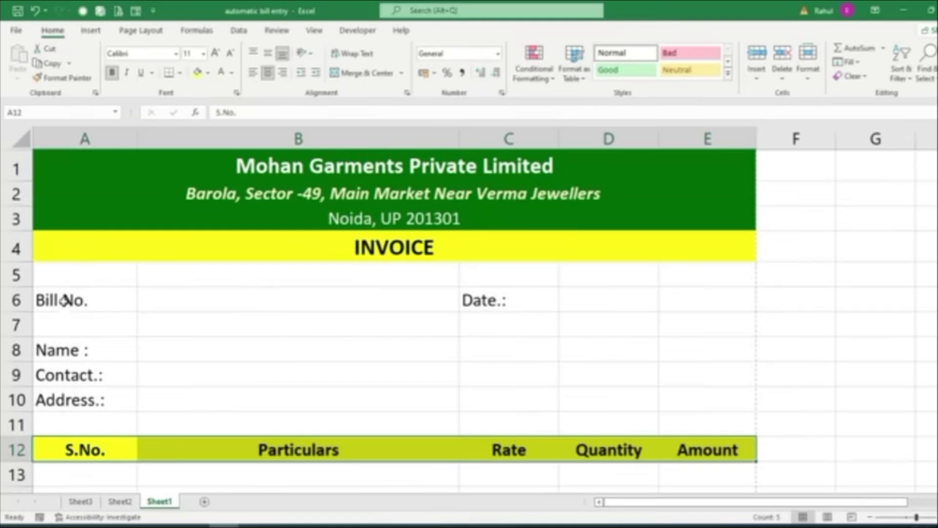
Give row 6 a bold cream-filled look and merge D6:E6 for the date
drag(59, 297, 712, 301)
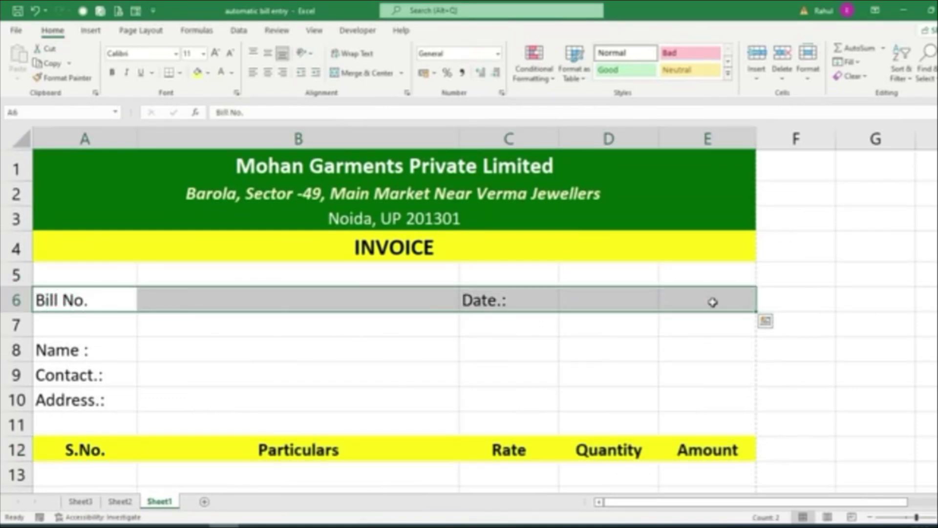
click(208, 72)
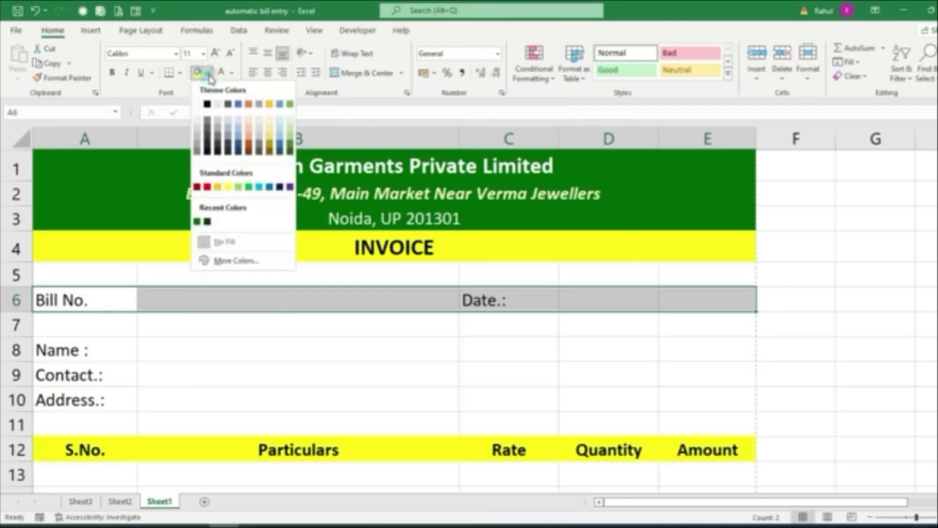
click(269, 117)
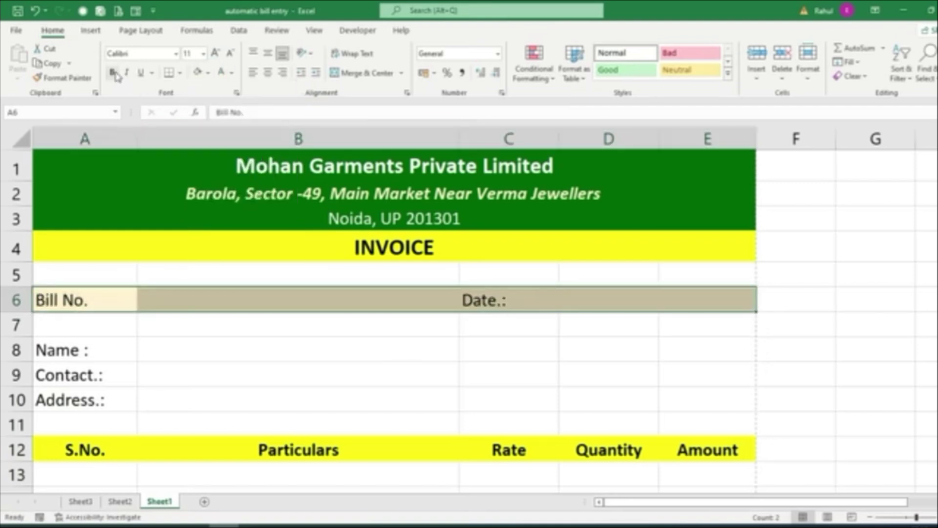
click(114, 73)
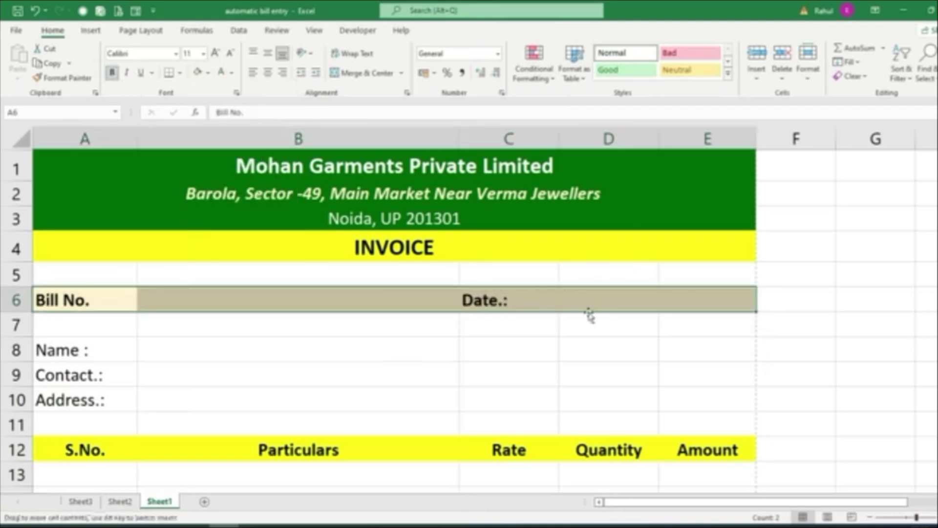
drag(596, 301, 695, 298)
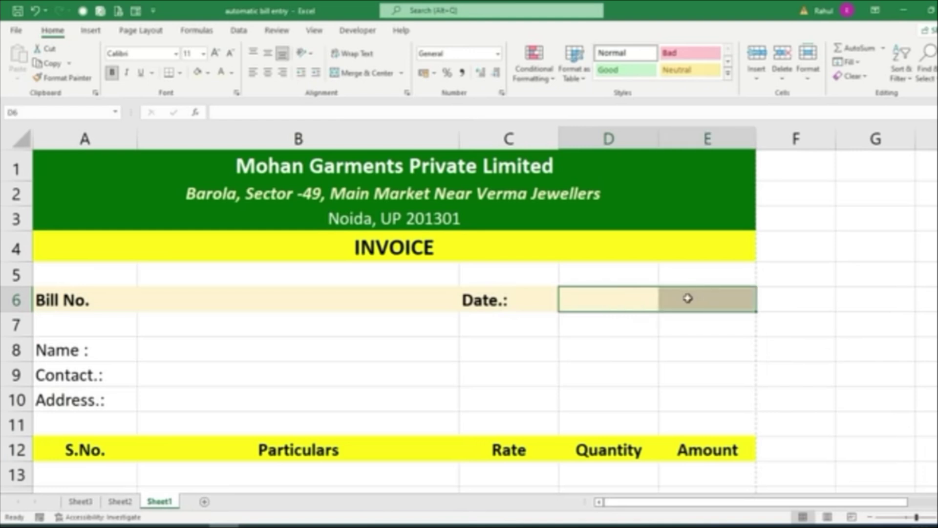
click(361, 73)
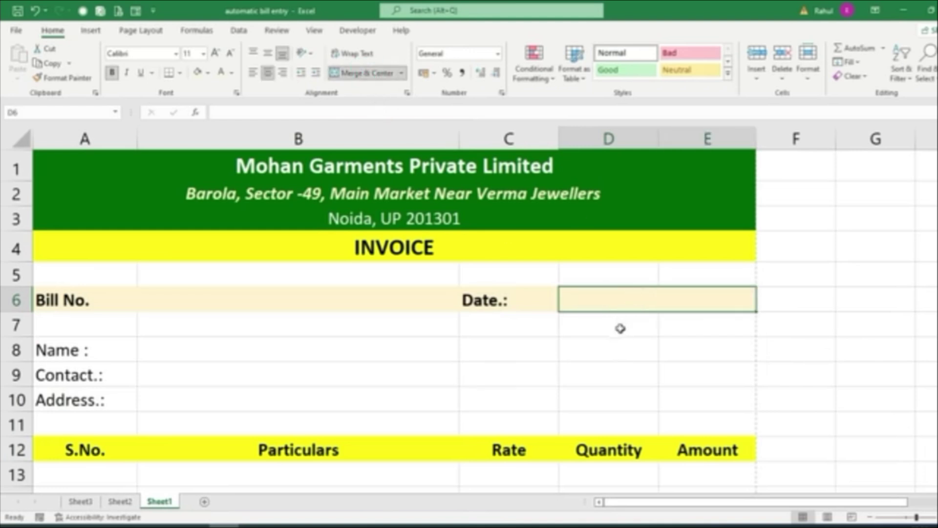
scroll(276, 355, down, 2)
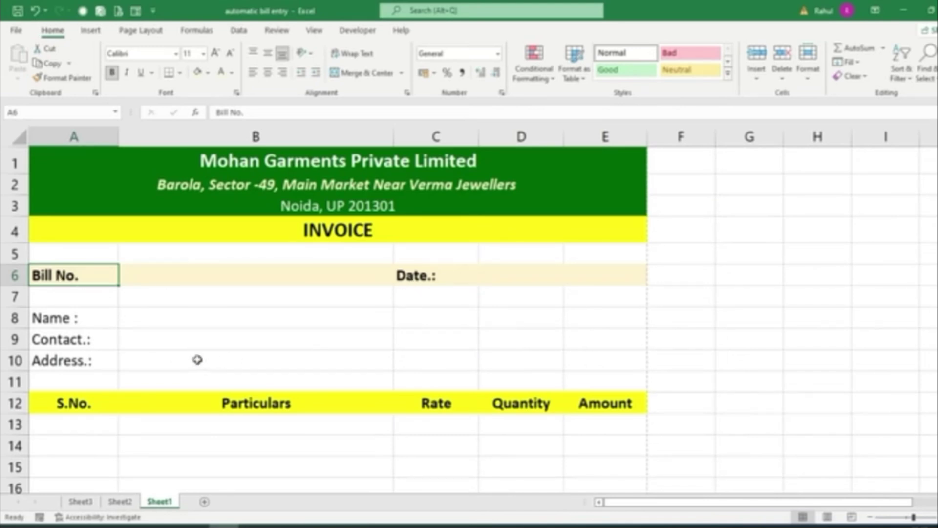
Set the labels and headings in rows 6–14 to 14 pt, then open the print preview with Ctrl+P
ctrl+scroll(193, 362, up, 1)
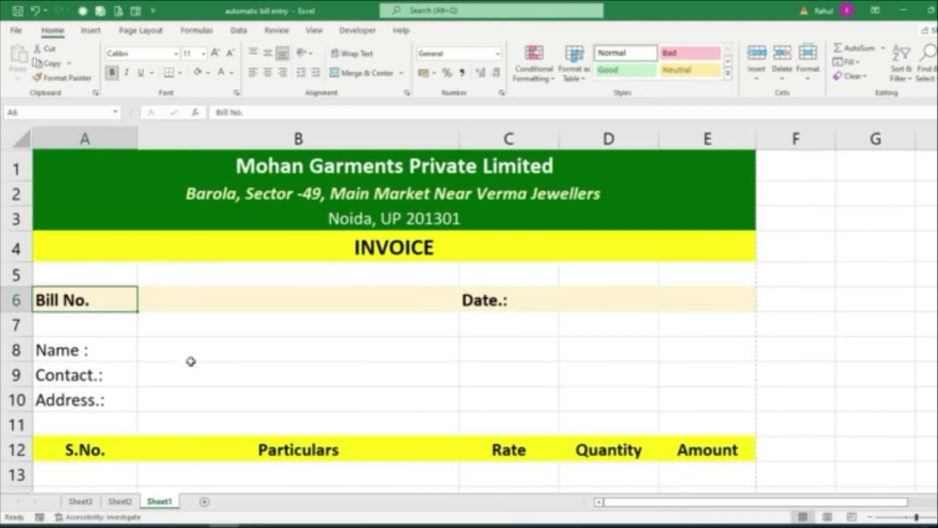
ctrl+scroll(191, 361, down, 1)
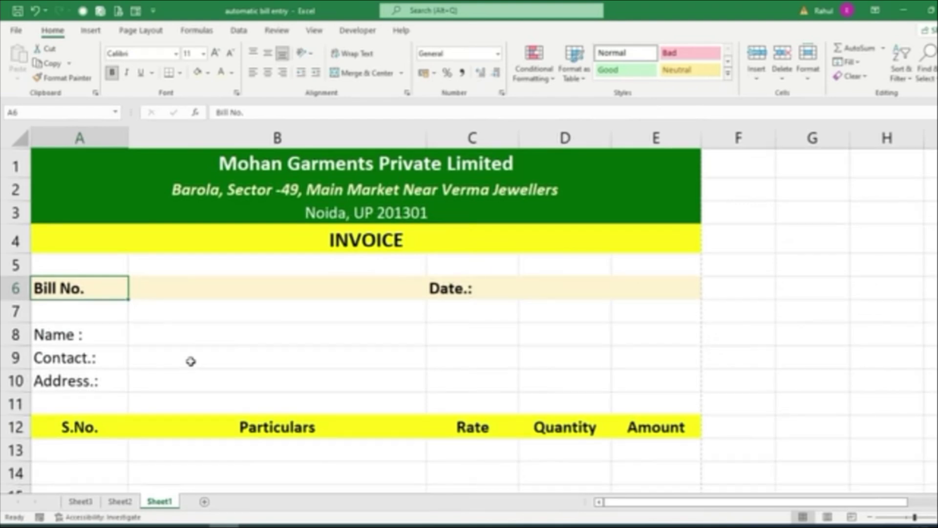
drag(67, 287, 618, 311)
click(203, 53)
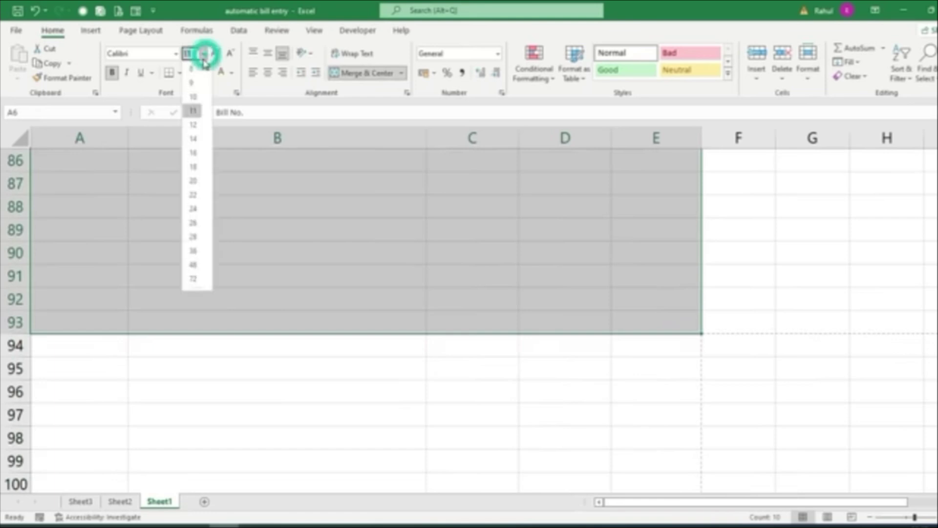
click(193, 138)
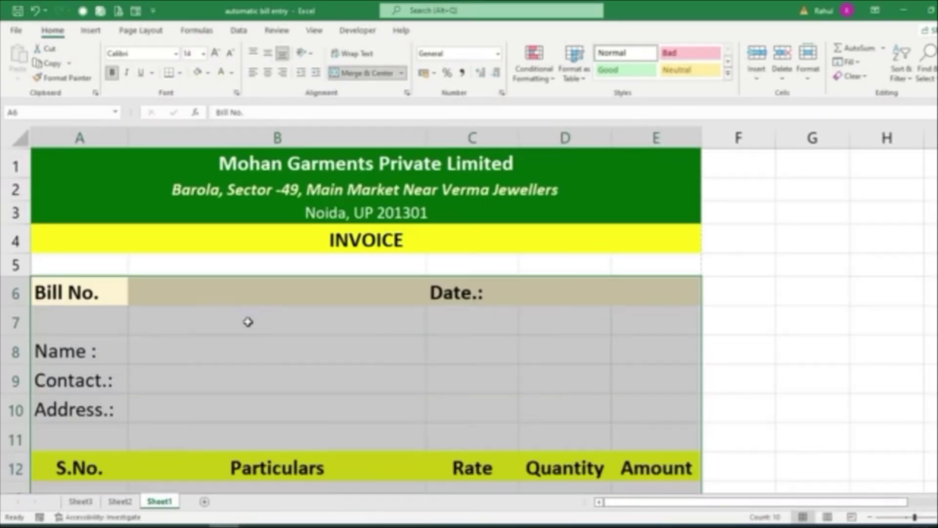
scroll(248, 321, up, 1)
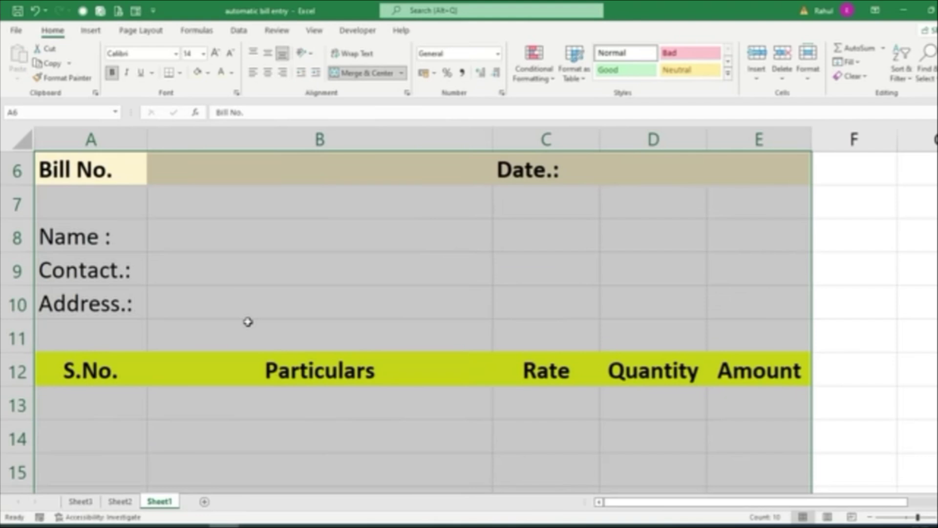
scroll(248, 321, down, 2)
key(ctrl+p)
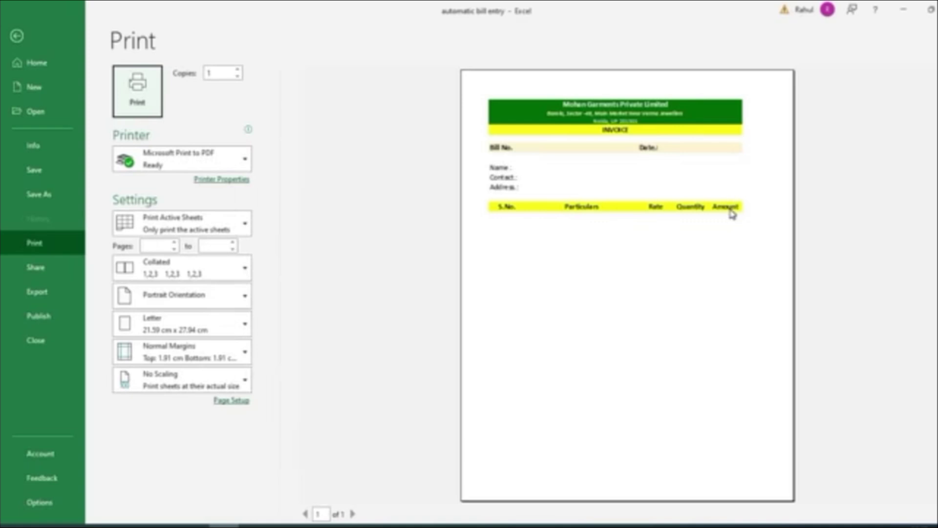
Leave the print preview, select the item table A12:E27 and show its border choices
key(Escape)
drag(65, 405, 703, 417)
drag(684, 345, 677, 213)
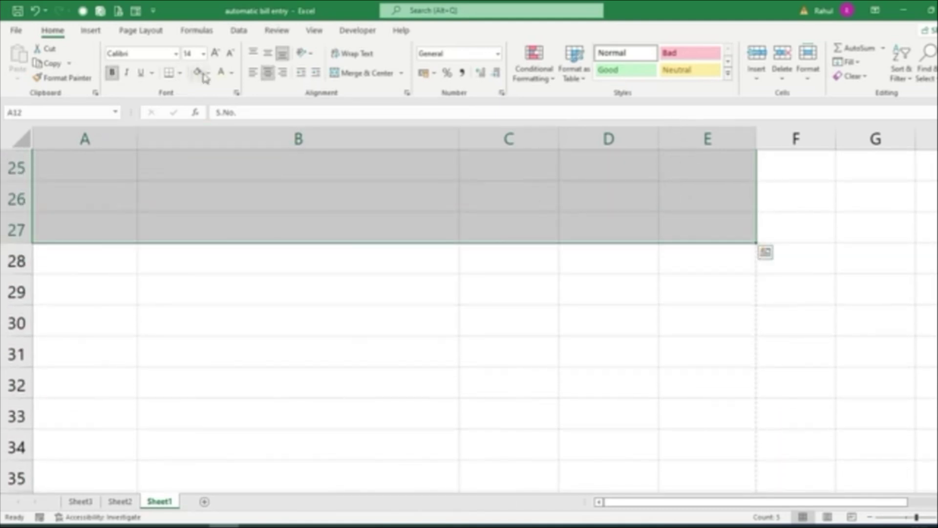
click(180, 72)
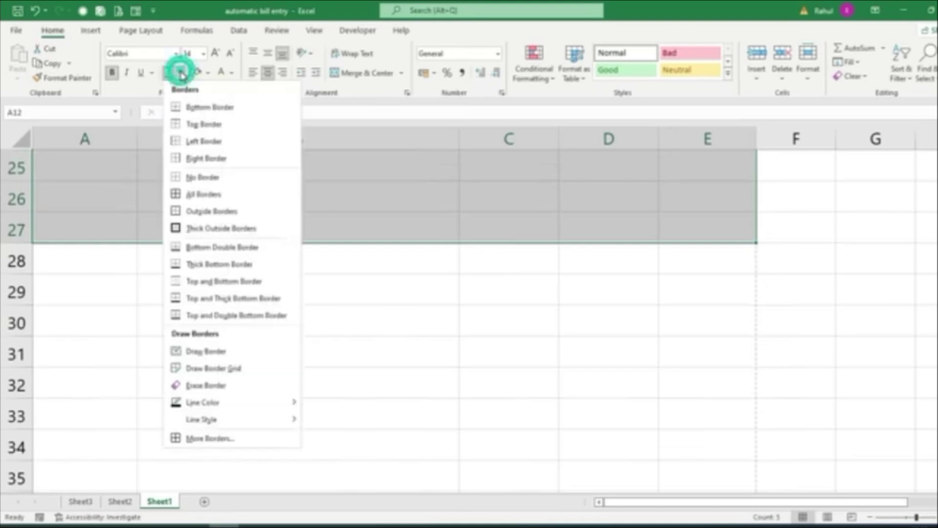
Outline the S.No., Particulars, Rate, Quantity and Amount columns (rows 12–27) with borders
click(192, 210)
scroll(189, 217, up, 6)
scroll(224, 266, down, 4)
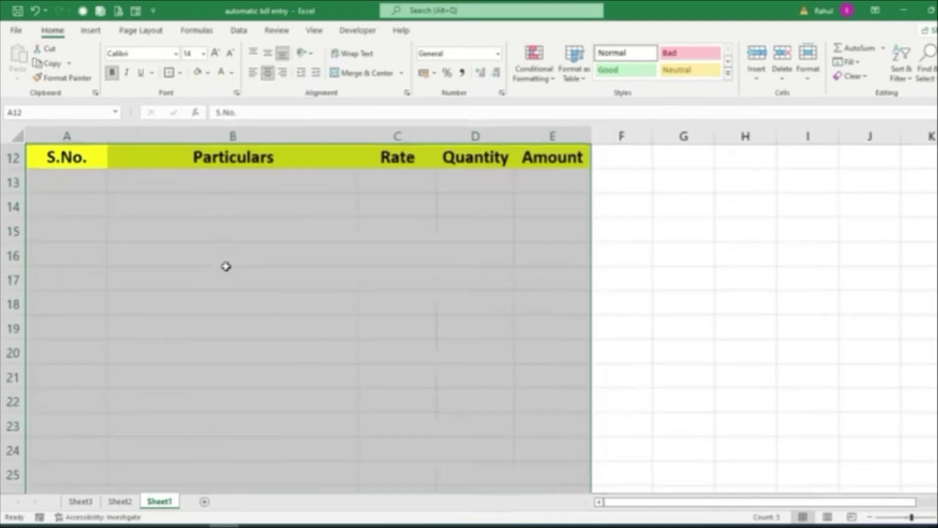
scroll(226, 266, down, 1)
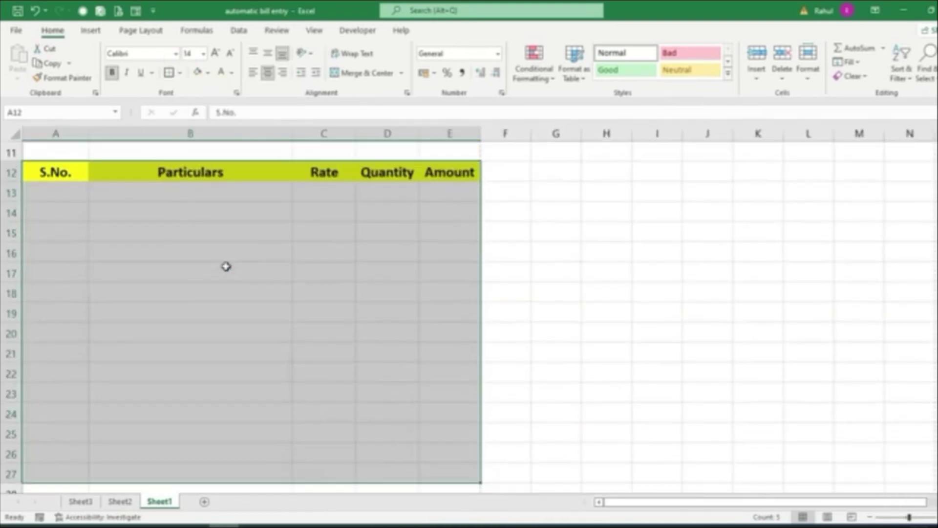
drag(66, 173, 54, 472)
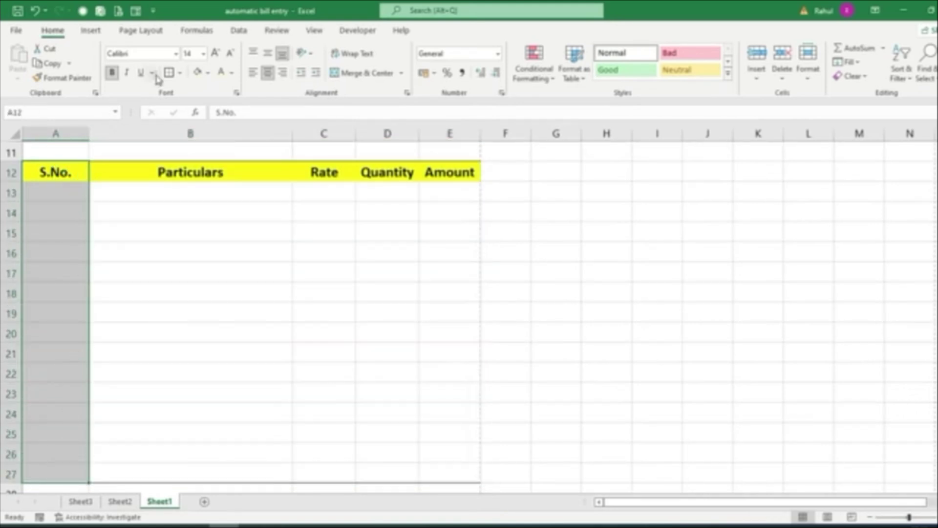
drag(164, 172, 170, 465)
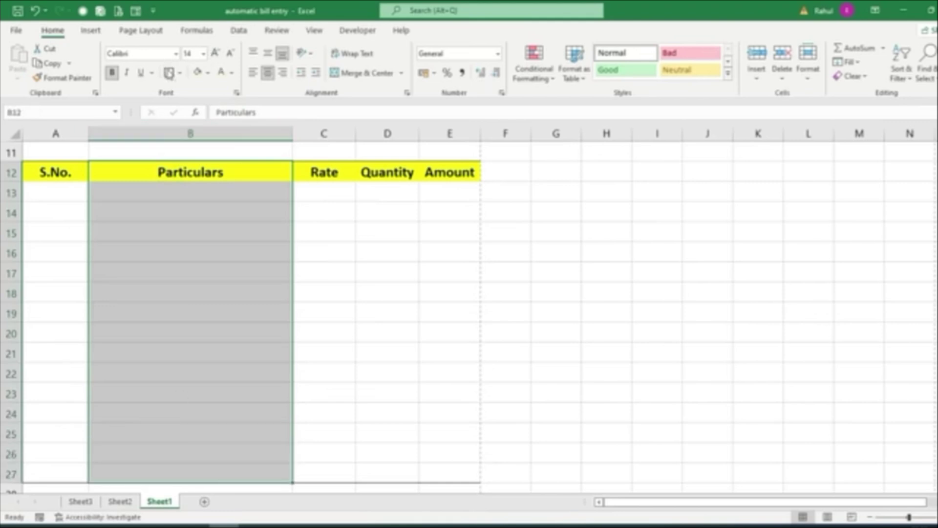
click(169, 73)
drag(310, 174, 319, 474)
click(168, 74)
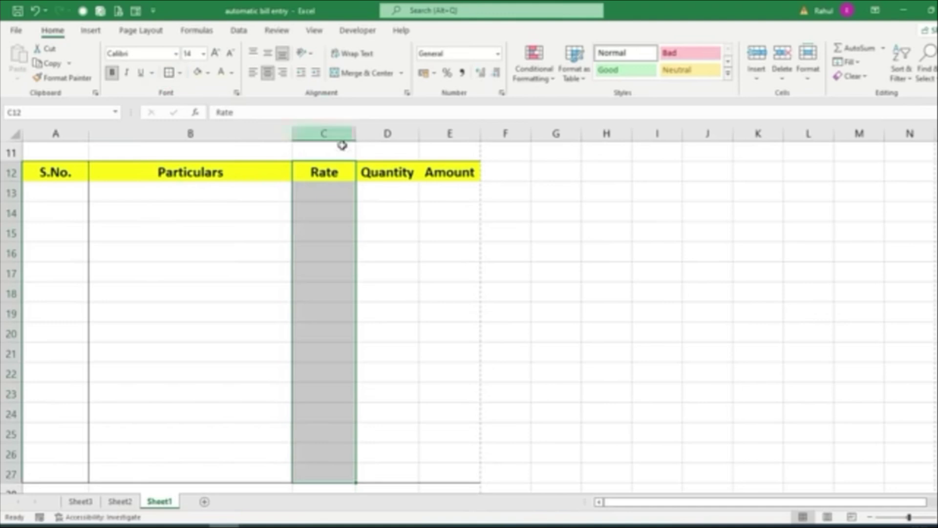
drag(390, 169, 390, 475)
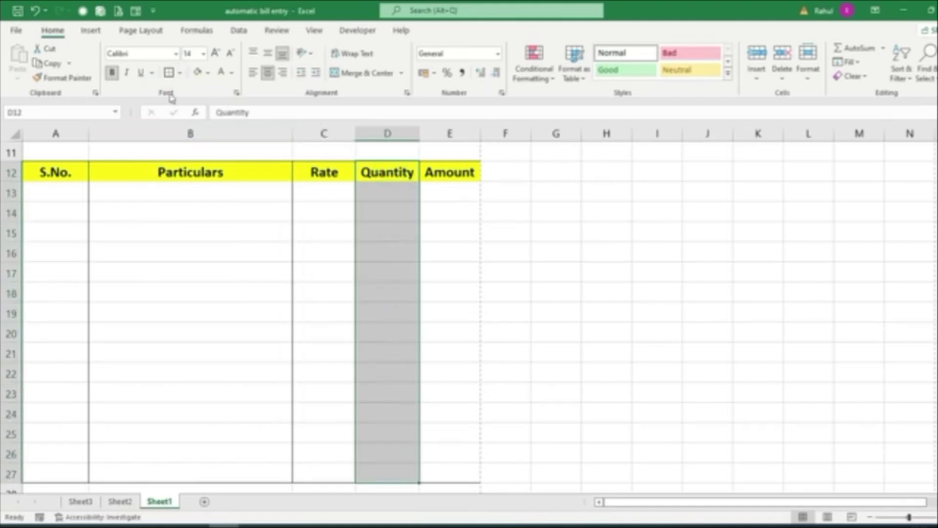
click(168, 73)
drag(452, 172, 453, 476)
click(168, 73)
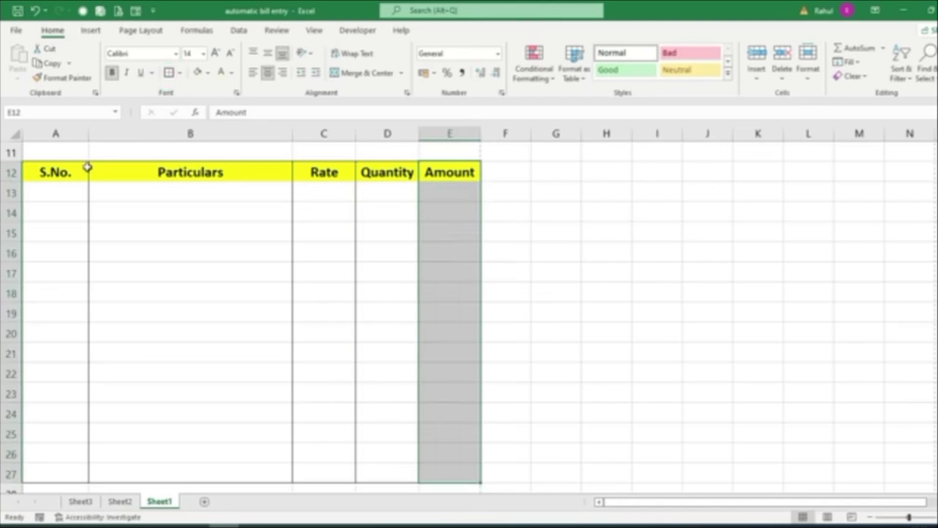
Apply All Borders to the header row A12:E12
drag(56, 168, 445, 169)
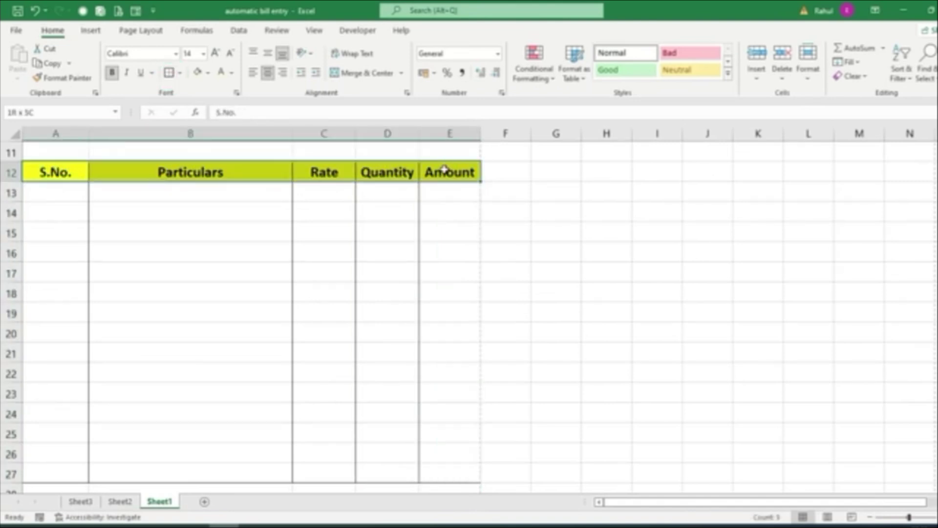
click(180, 73)
click(199, 196)
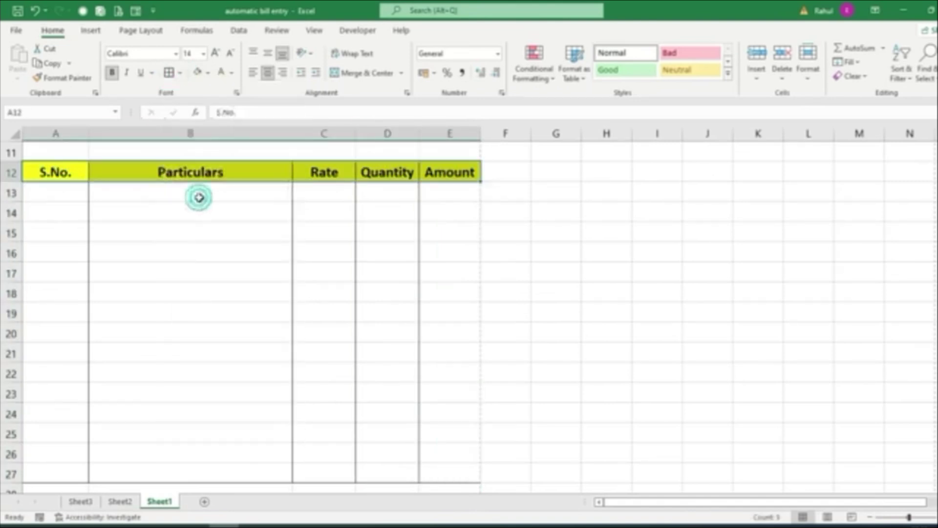
click(556, 312)
scroll(315, 326, down, 5)
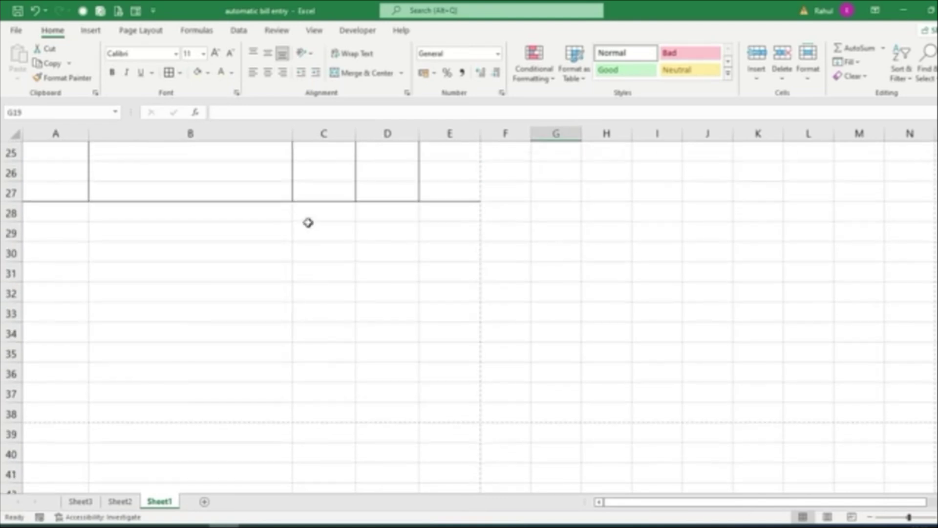
Merge C28:D31 with Merge Across into four wide single-row cells below the item table
click(306, 213)
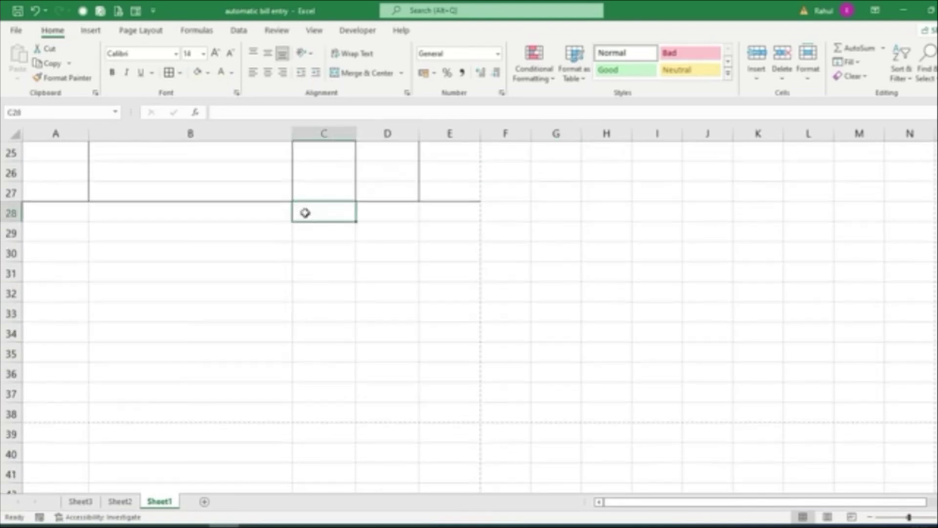
scroll(537, 332, up, 6)
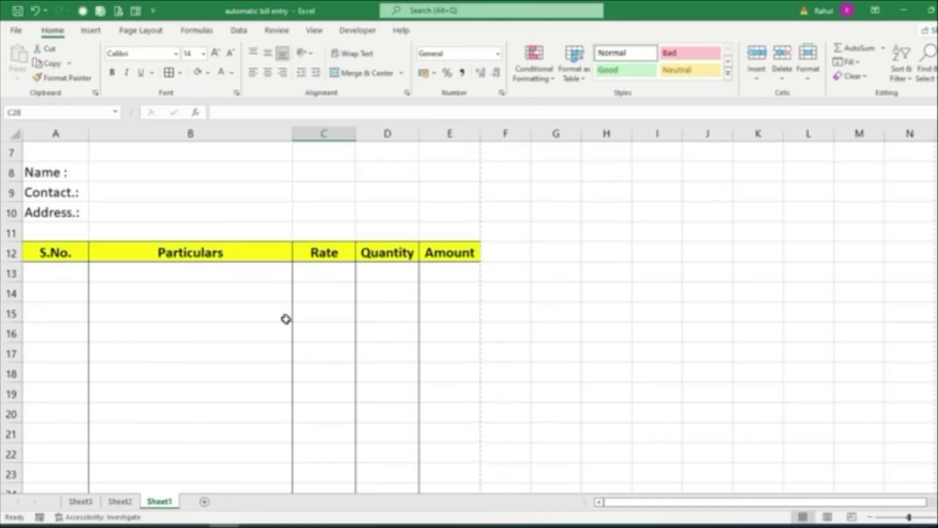
scroll(423, 280, down, 4)
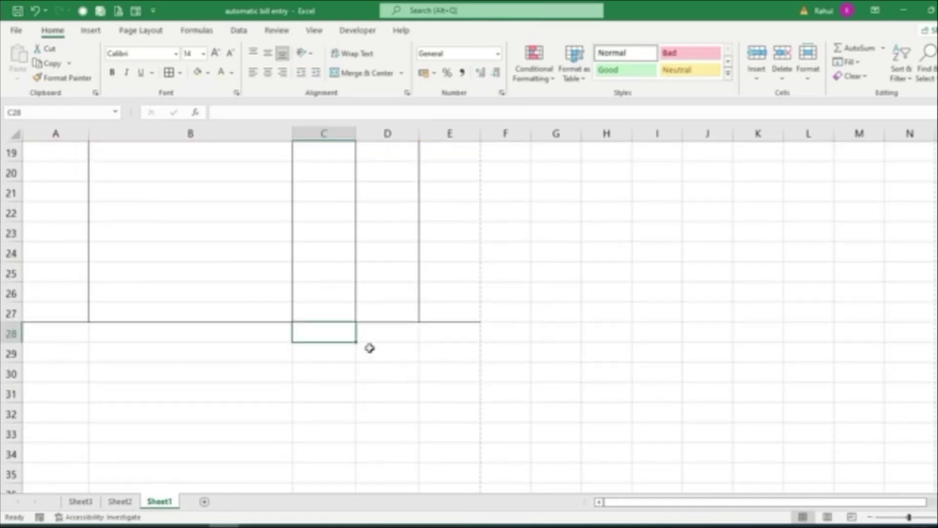
drag(306, 353, 390, 351)
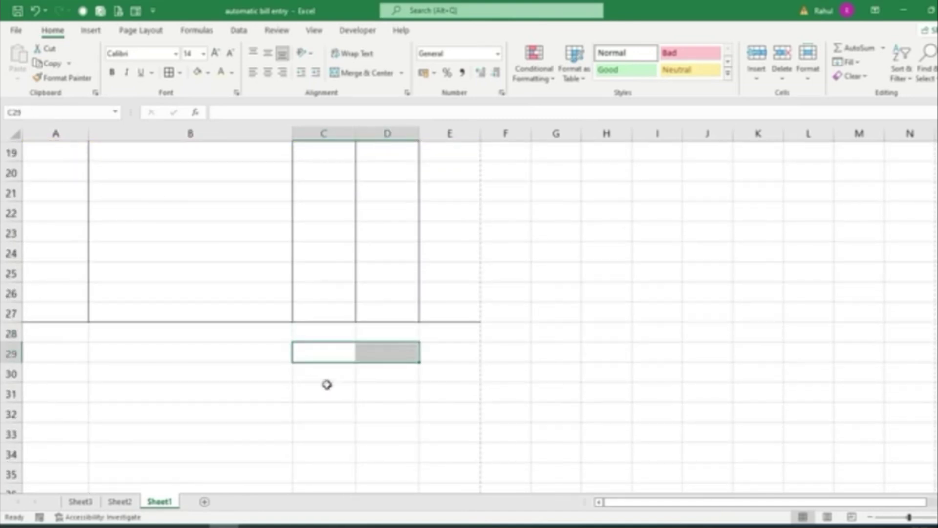
drag(321, 373, 375, 373)
drag(314, 398, 388, 393)
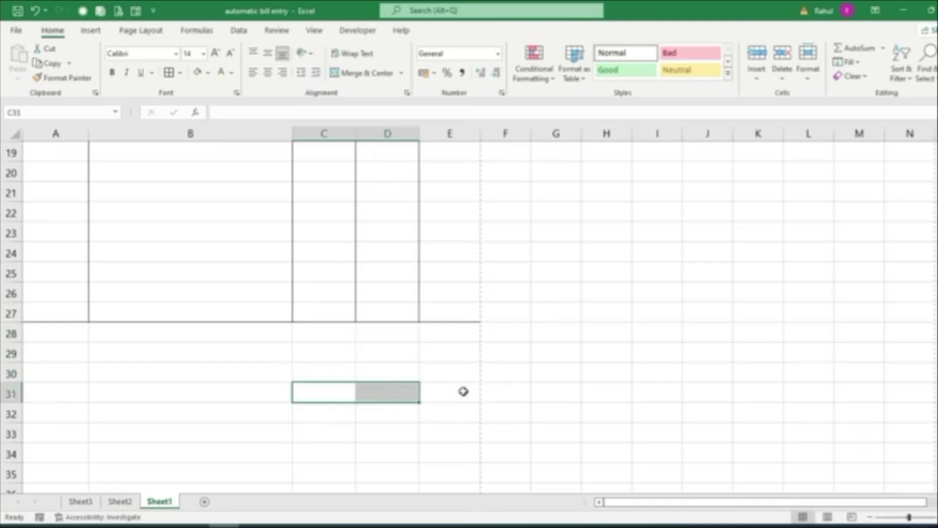
drag(312, 330, 383, 384)
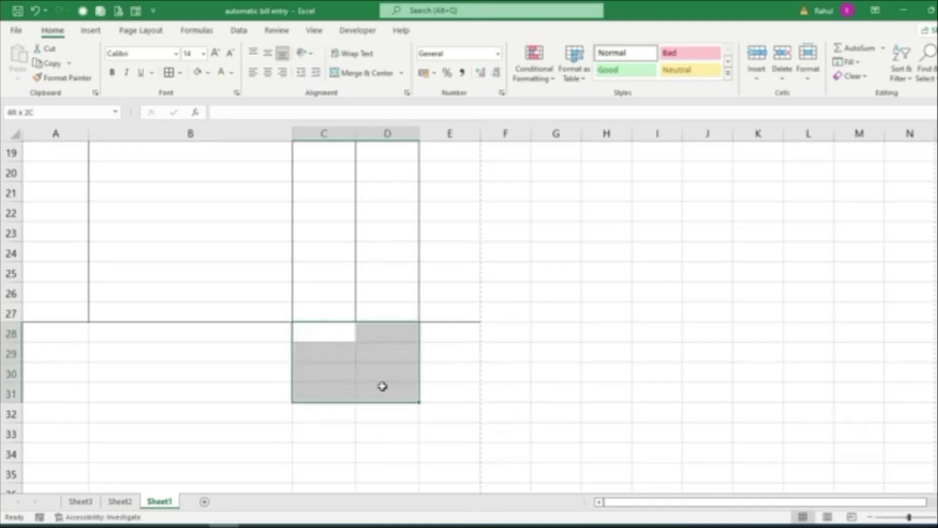
click(401, 73)
click(380, 107)
click(316, 337)
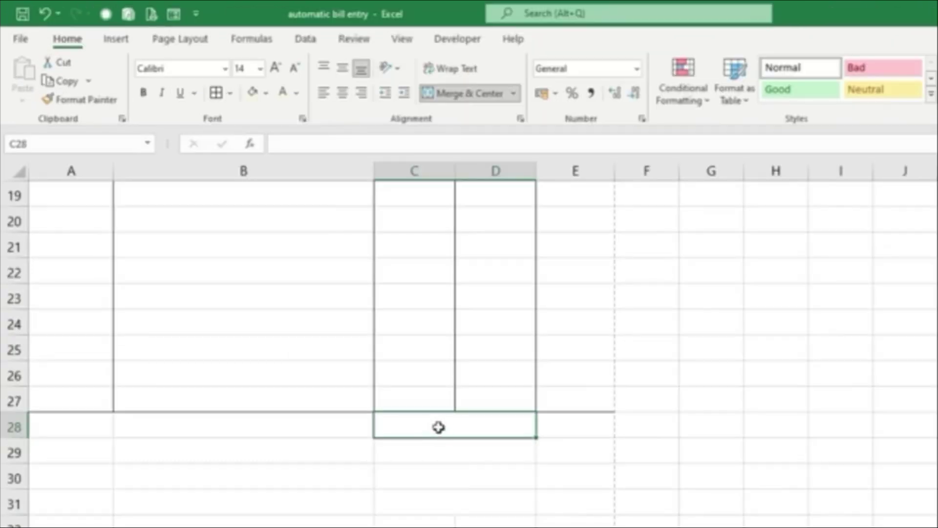
Enter Total Amount, SGST, CGST and Grand Total down C28:C31
text(Total Amount)
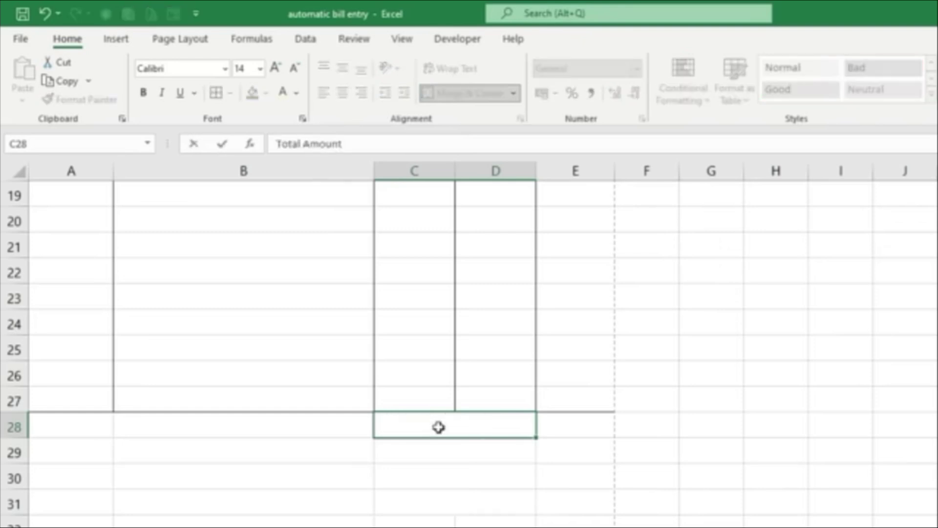
key(Return)
text(SGST)
key(Return)
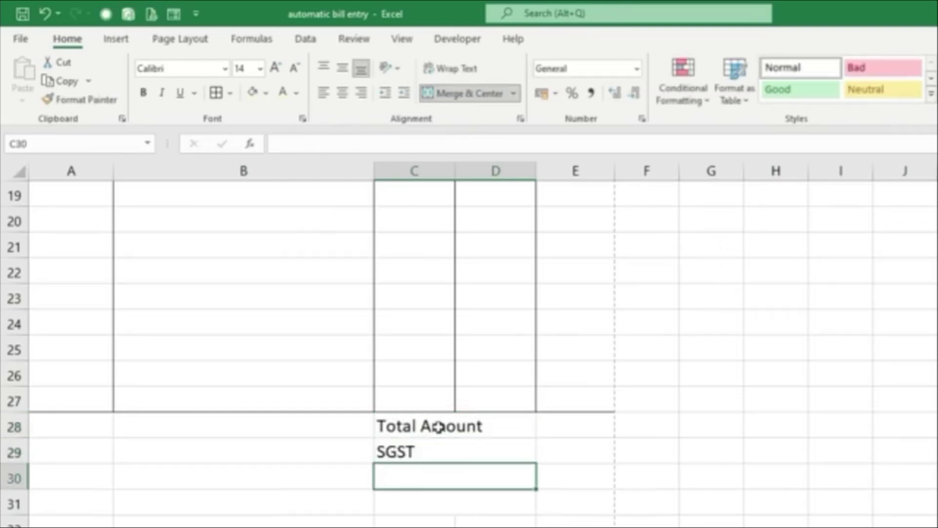
text(CGST)
key(Return)
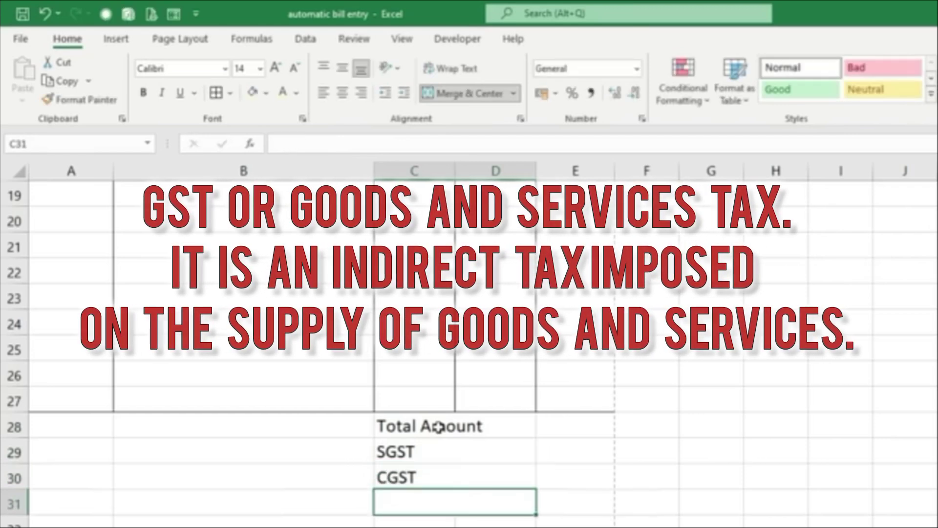
text(Grand Total)
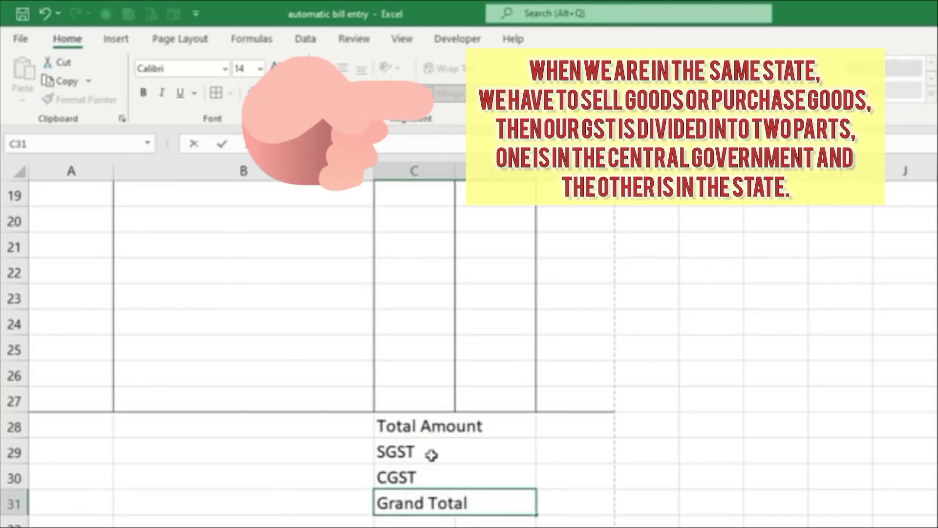
Change the SGST and CGST labels to read SGST 9% and CGST 9%
click(432, 450)
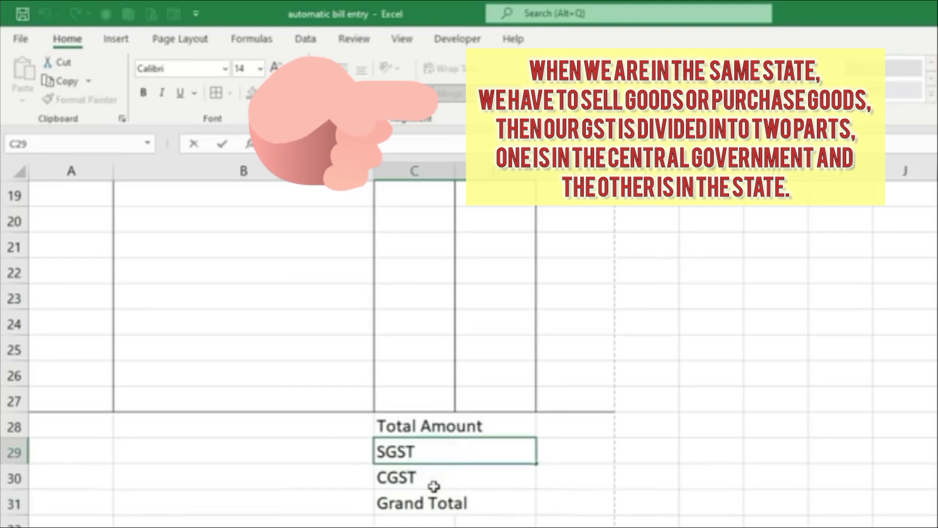
key(F2)
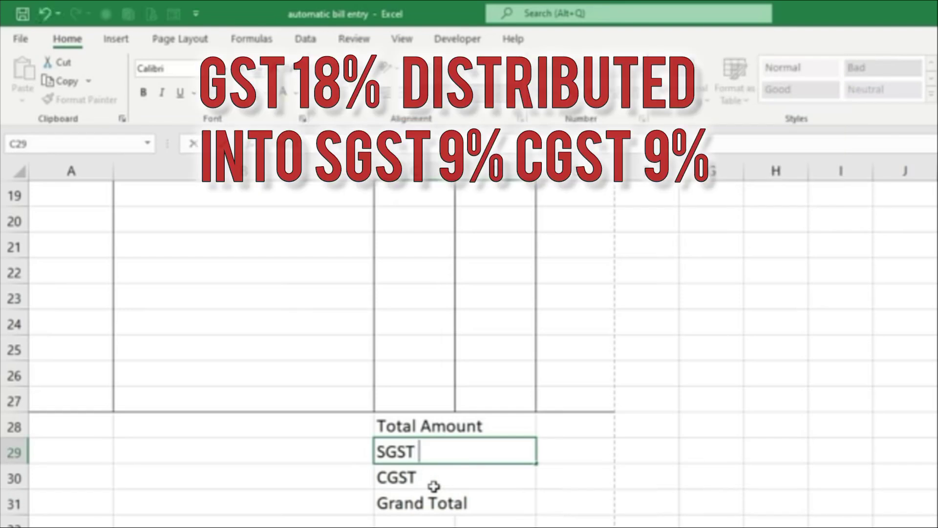
text(9%)
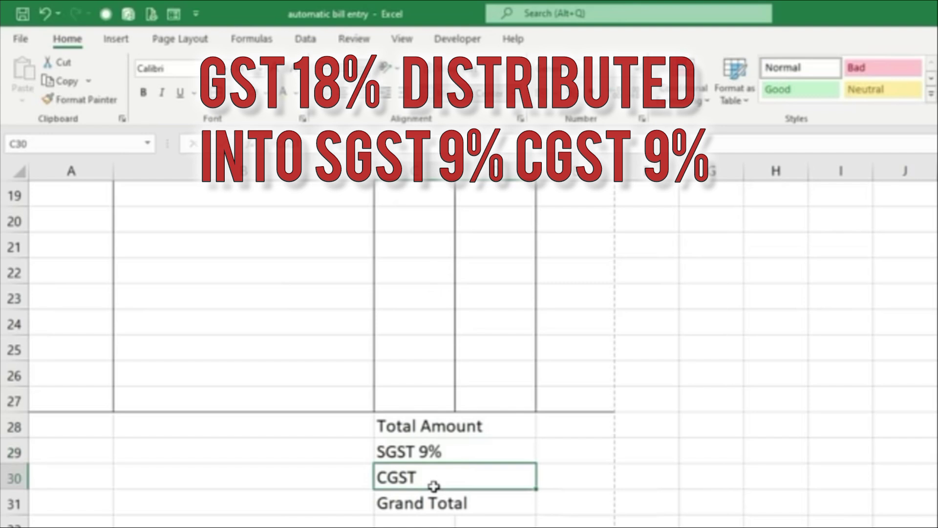
double_click(433, 485)
text(9%)
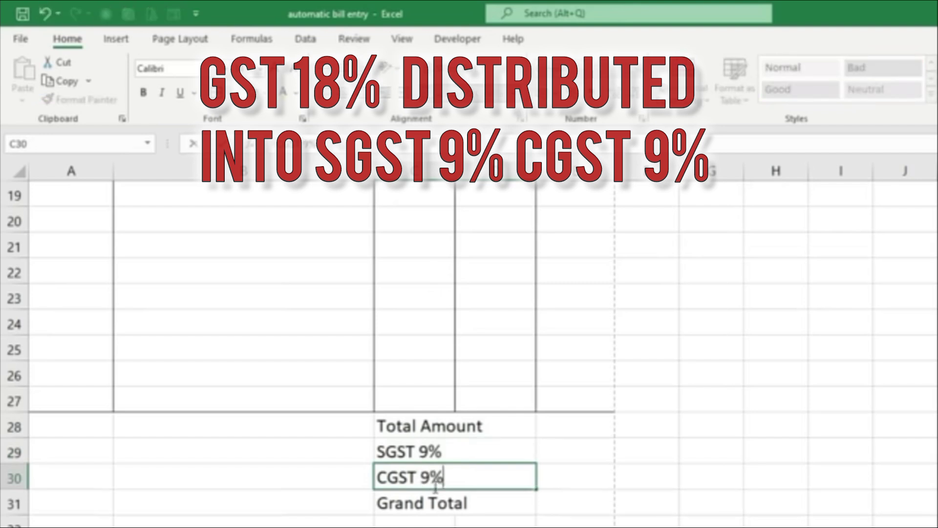
key(Return)
Bold the totals labels, fill C31:E31 light yellow, and give C28:E31 all borders
drag(424, 426, 421, 494)
click(142, 93)
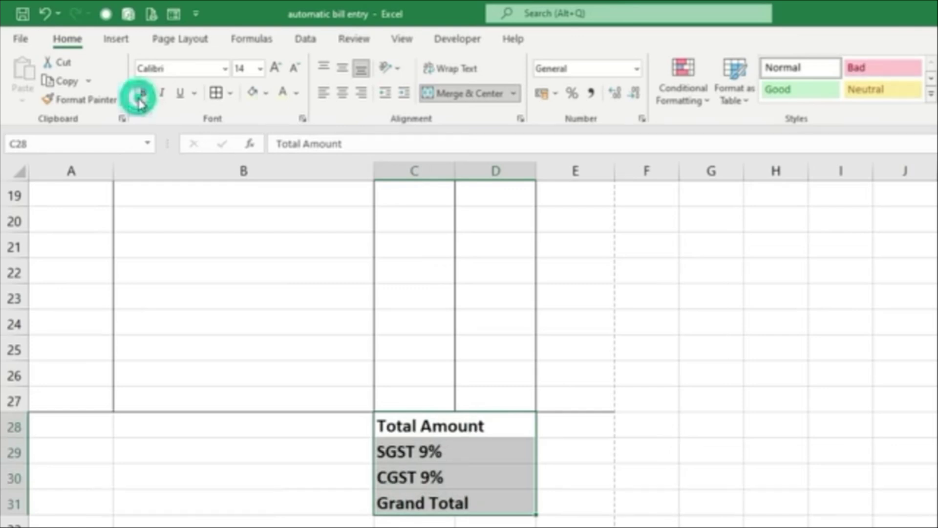
drag(394, 510, 589, 508)
click(253, 93)
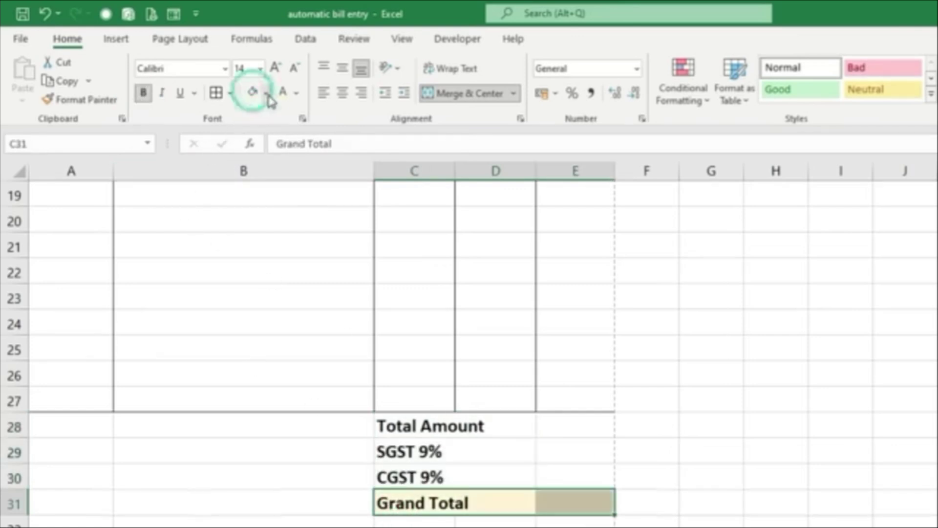
drag(412, 419, 570, 503)
click(216, 93)
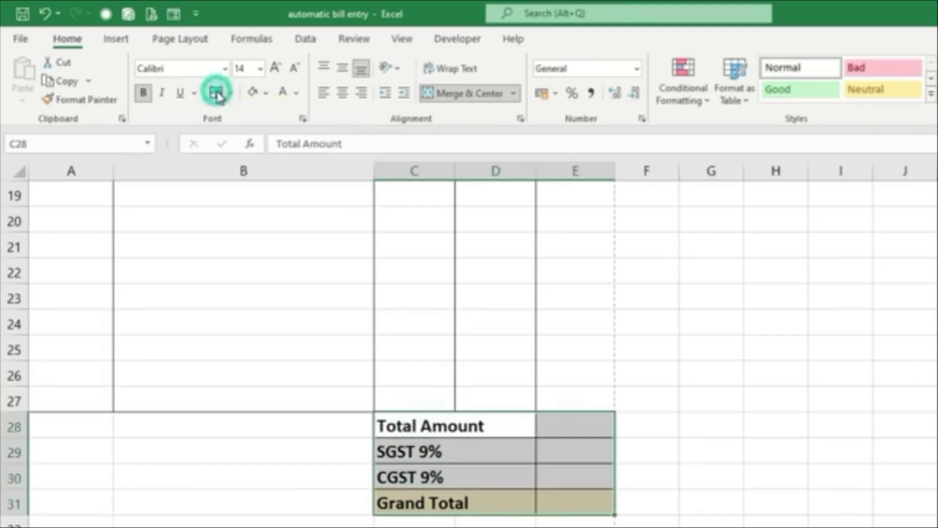
click(673, 477)
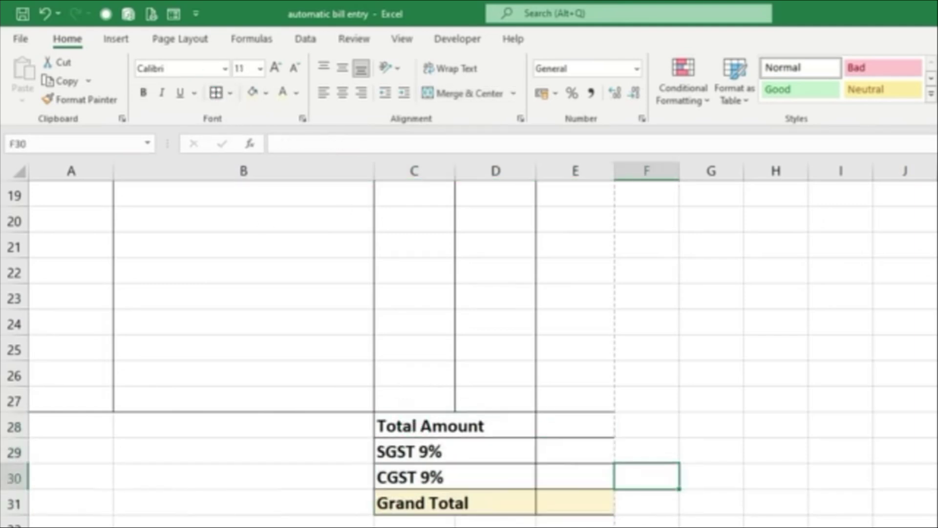
scroll(447, 523, up, 6)
scroll(447, 524, down, 7)
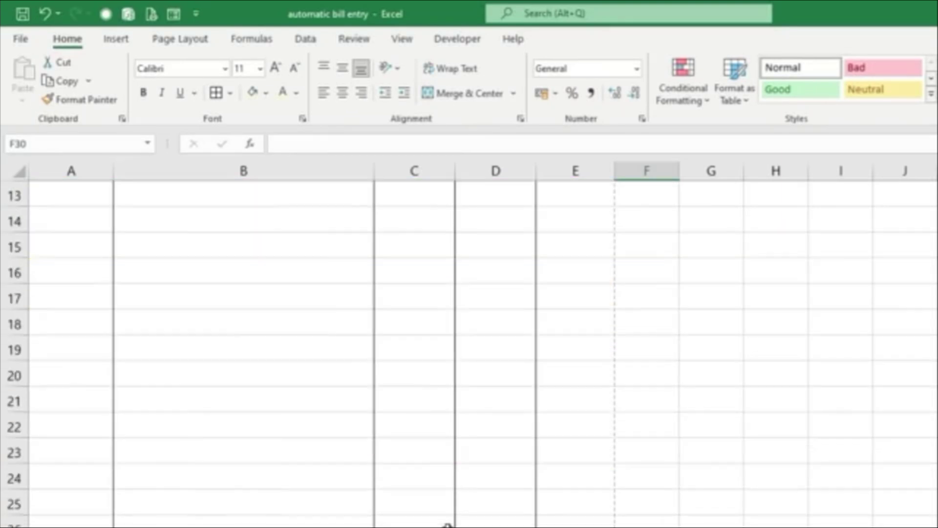
scroll(447, 525, down, 1)
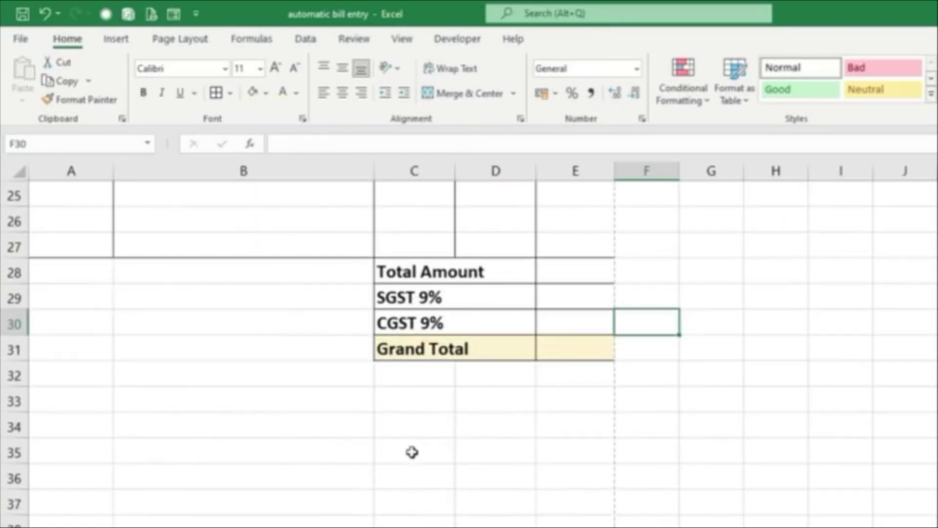
Add a bold Authorized Signatory label in merged C35:E35 under an underscore line in merged C34:E34
drag(402, 446, 594, 443)
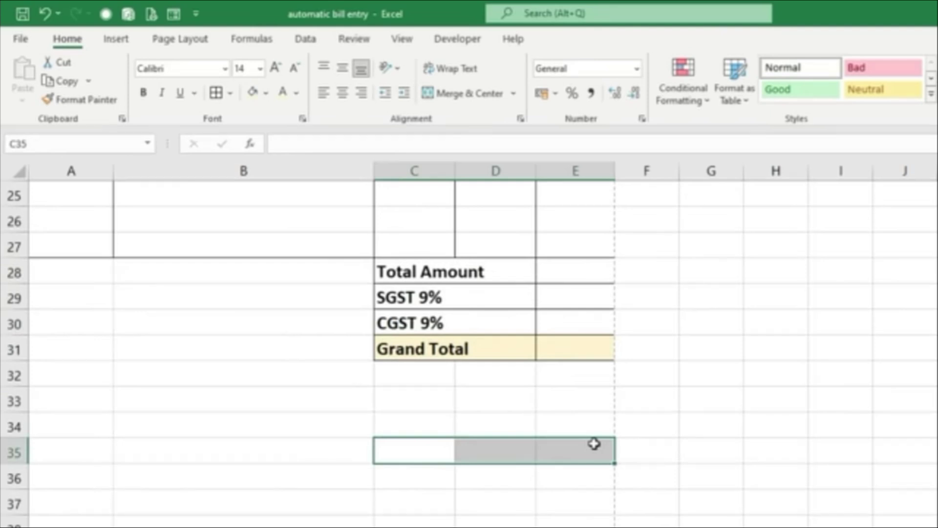
click(462, 94)
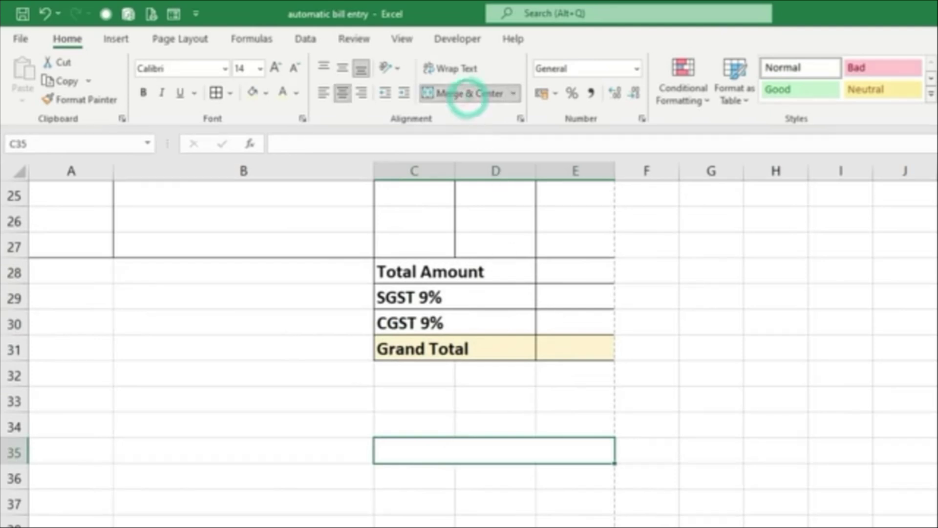
text(Auth)
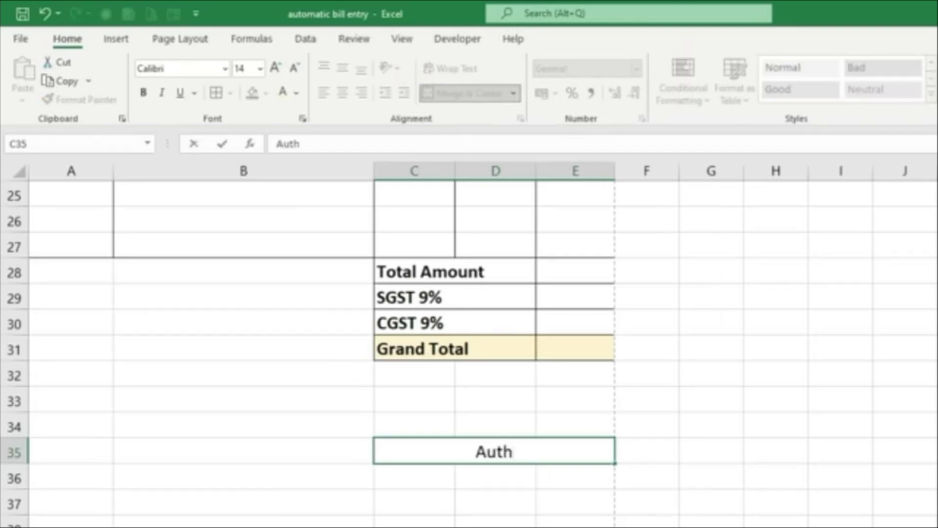
text(orized Signatory)
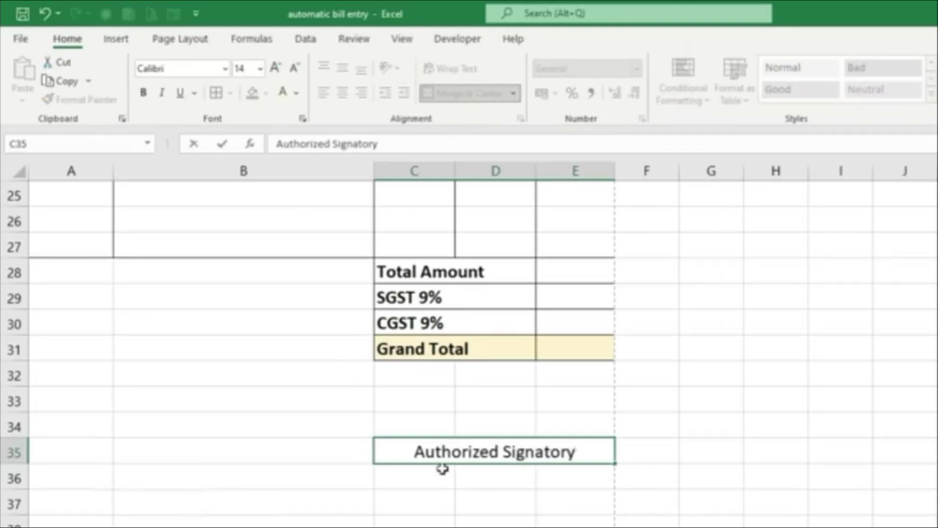
drag(419, 421, 559, 421)
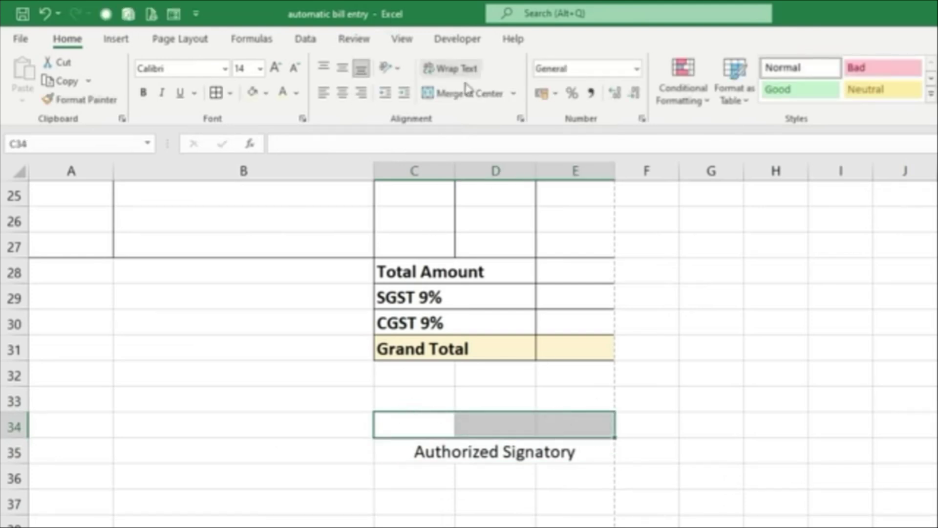
click(467, 91)
text(______________)
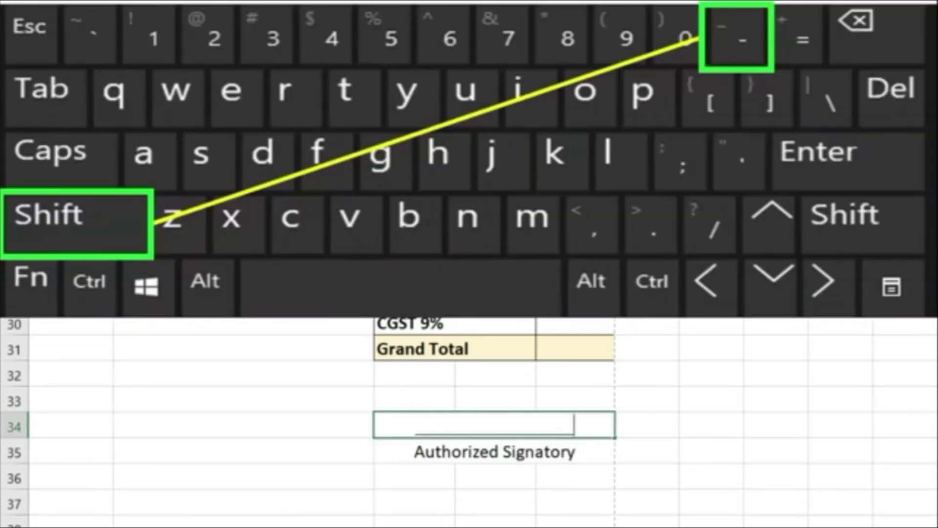
text(___)
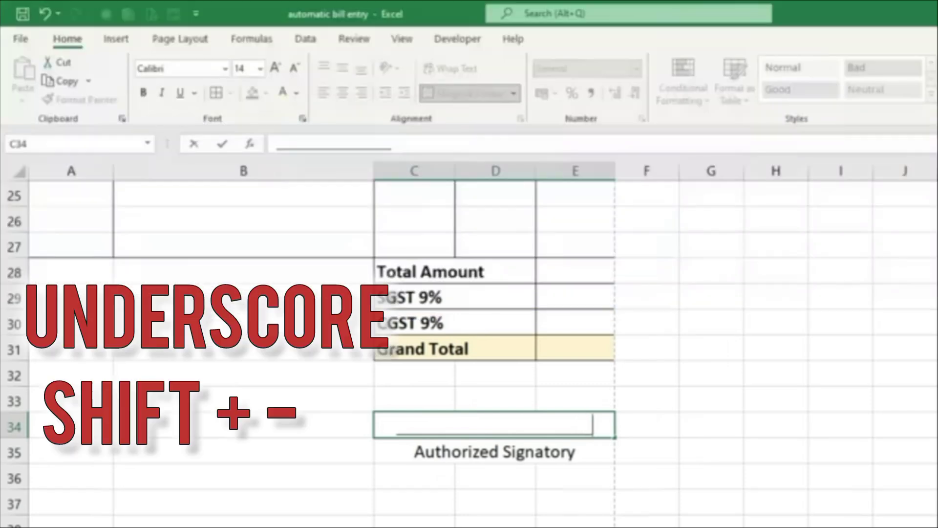
click(766, 494)
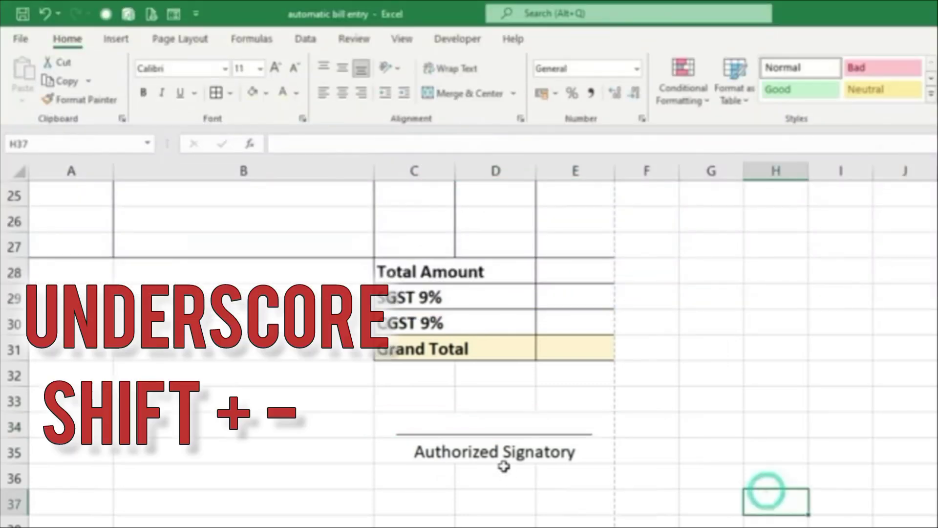
click(498, 455)
click(144, 94)
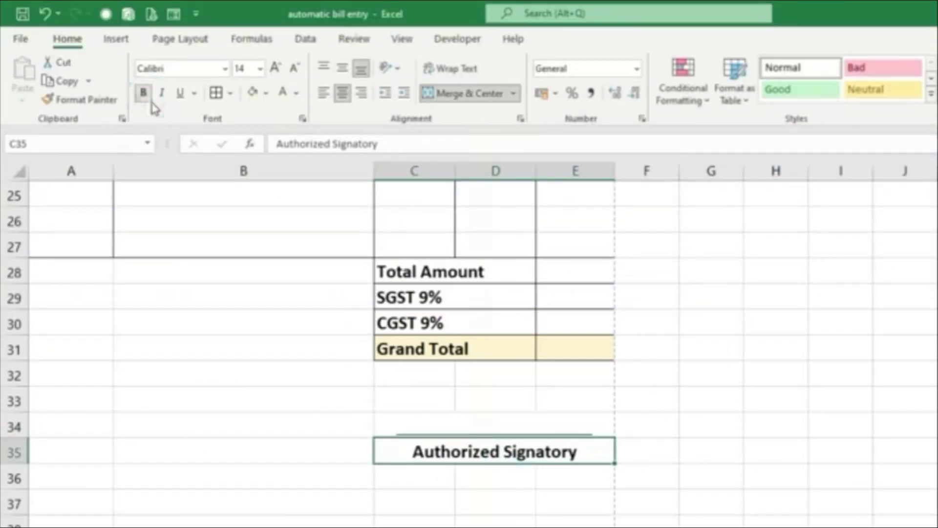
scroll(755, 388, up, 8)
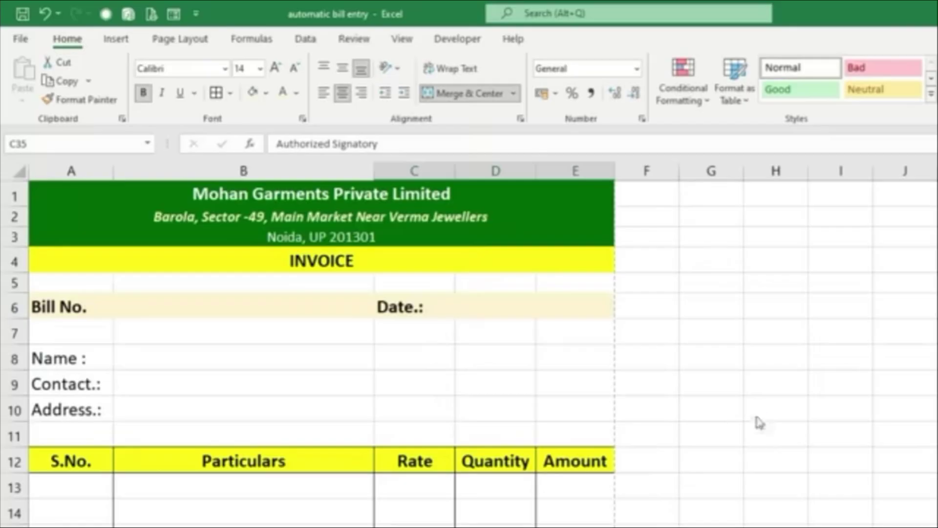
key(ctrl+p)
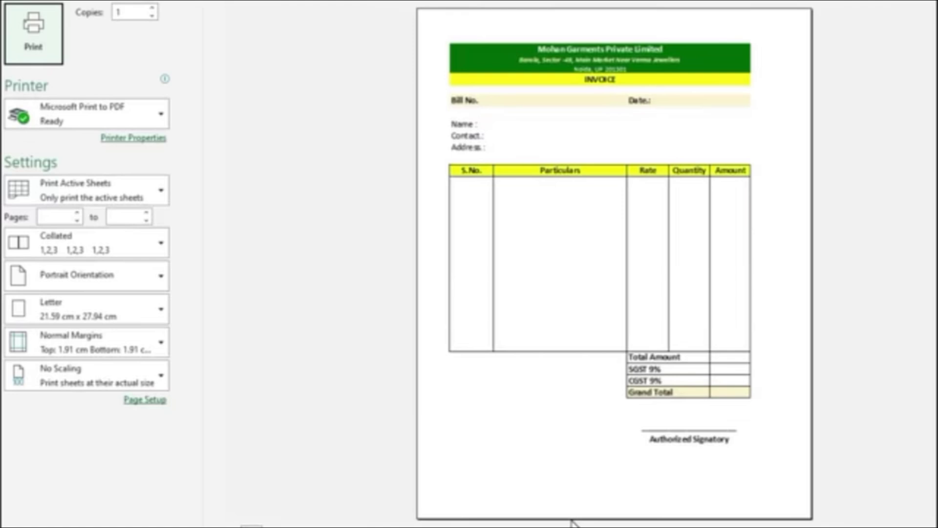
key(Escape)
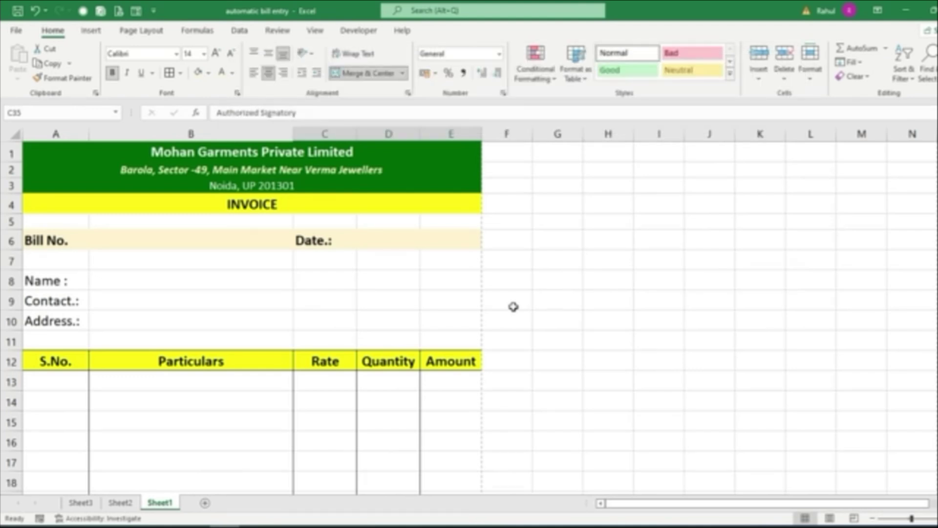
scroll(356, 263, down, 2)
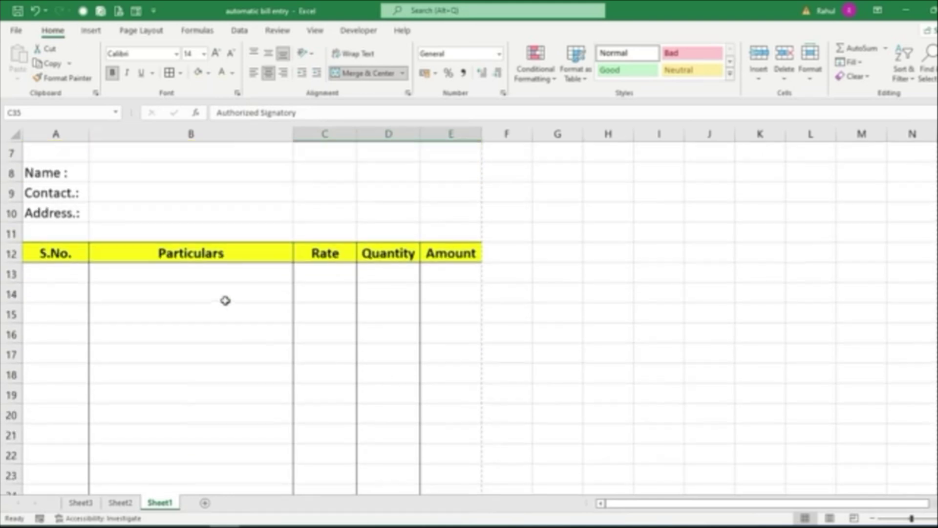
click(218, 276)
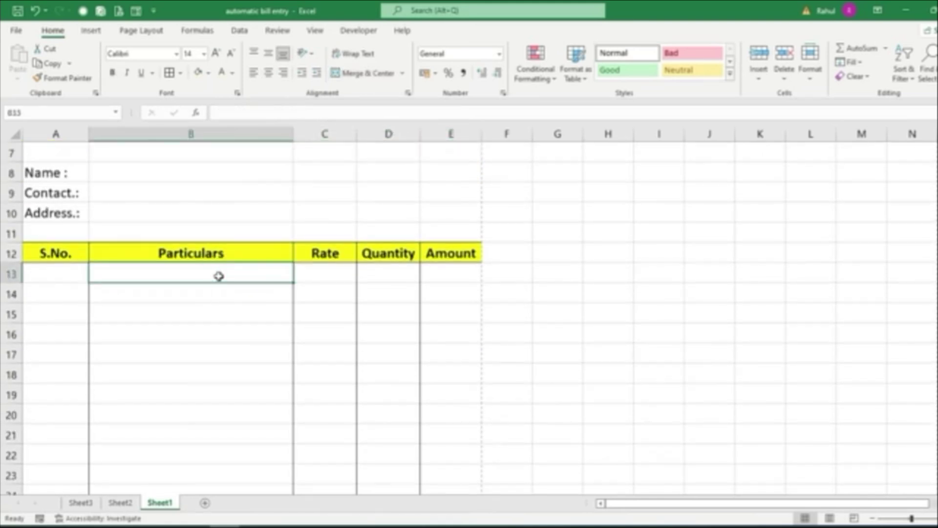
click(339, 275)
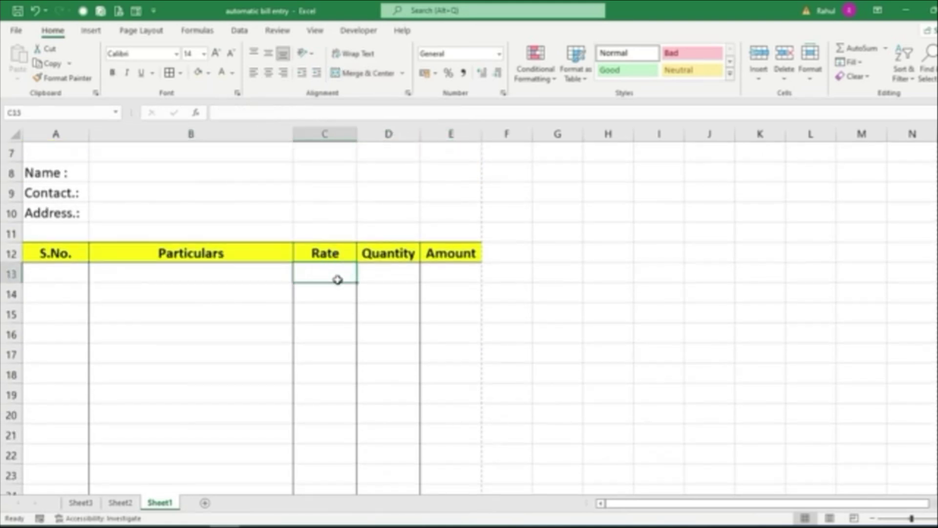
click(72, 505)
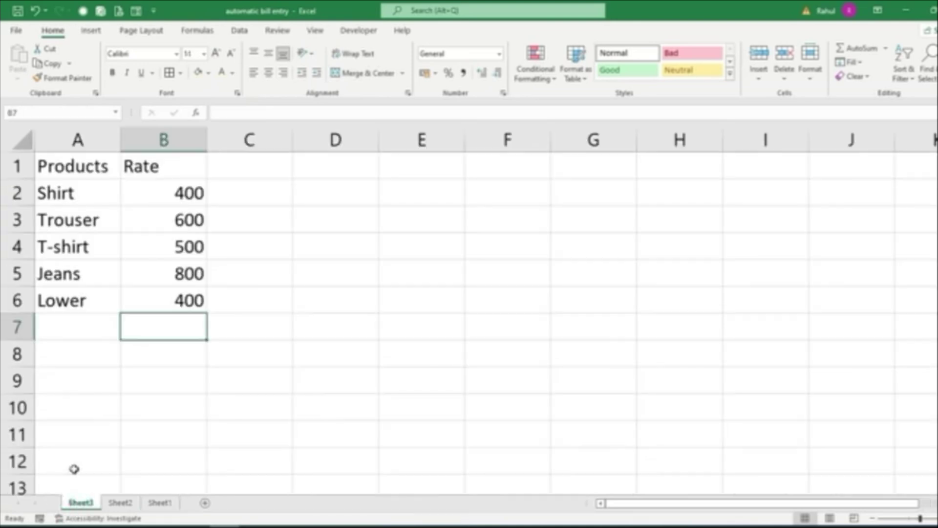
click(67, 192)
drag(66, 192, 67, 211)
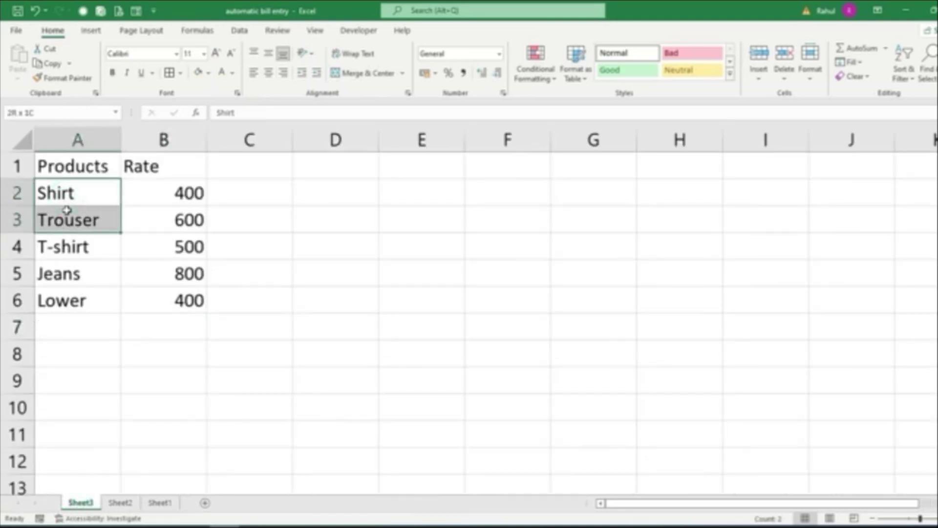
click(69, 191)
click(69, 215)
click(69, 239)
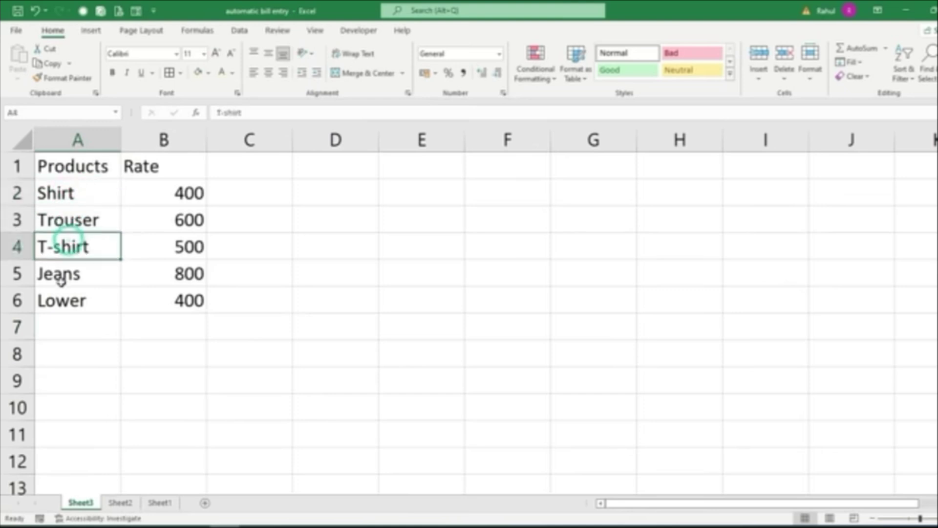
click(60, 278)
click(61, 300)
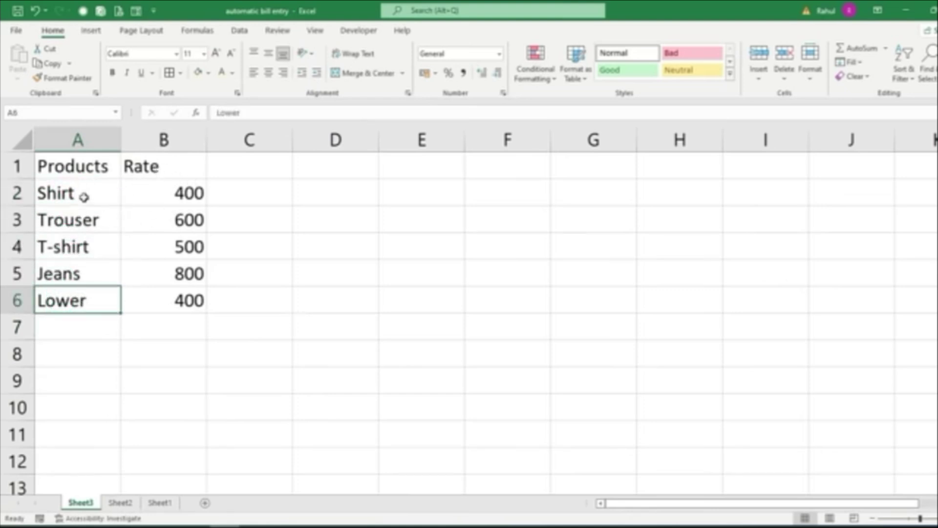
click(191, 380)
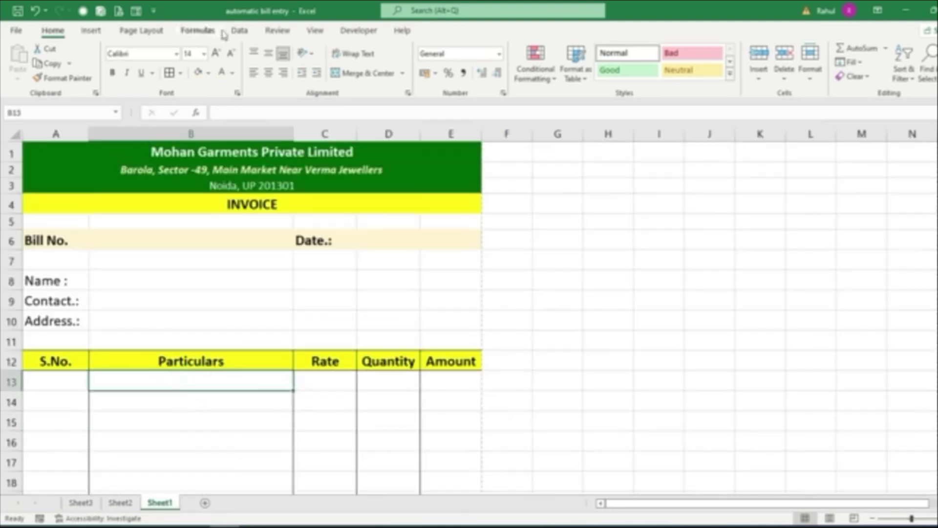
Give B13 a List data validation sourced from Sheet3!$A$2:$A$6
click(240, 32)
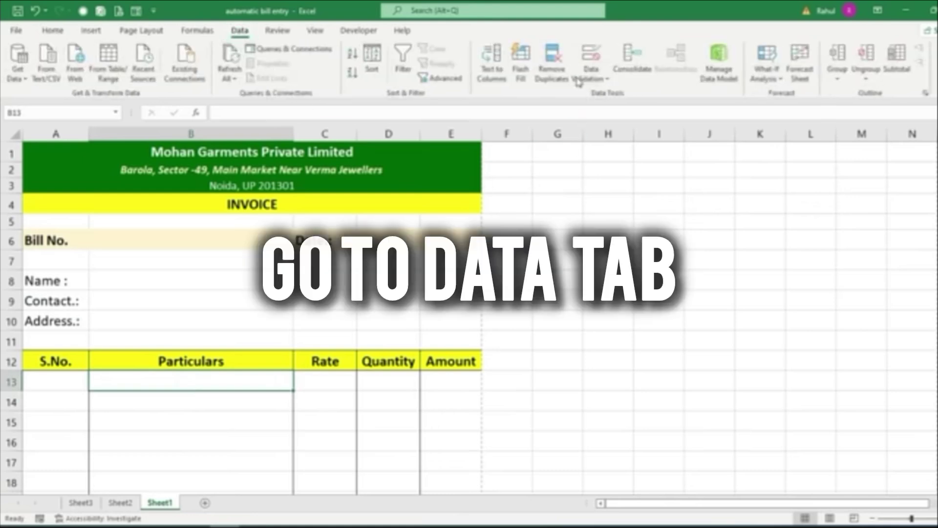
click(600, 79)
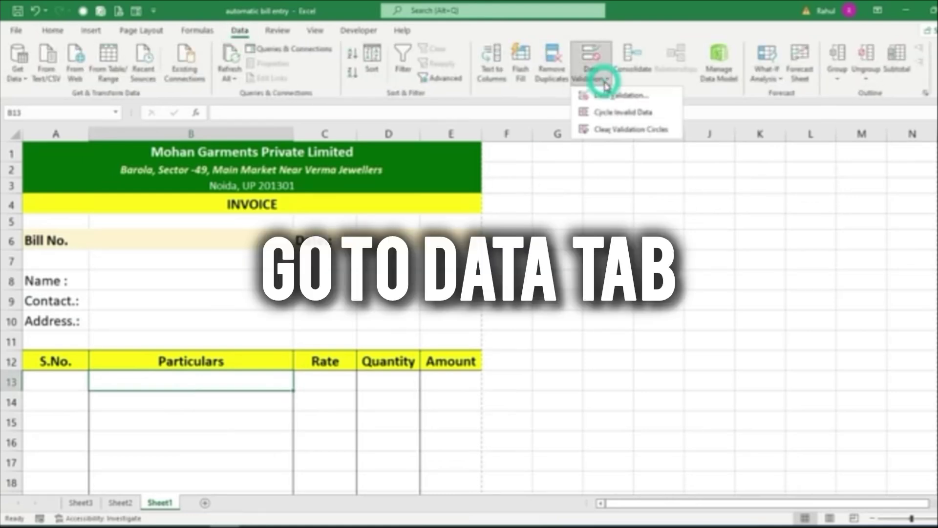
click(606, 96)
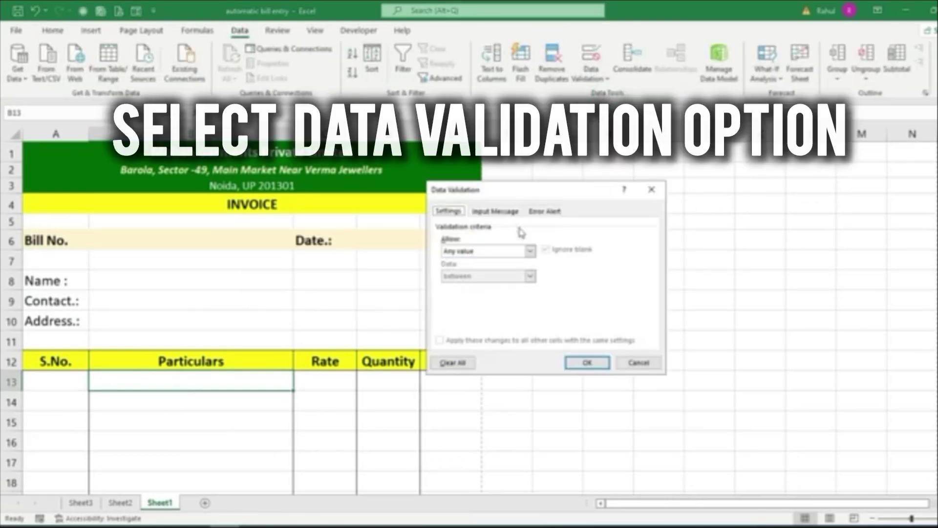
click(530, 251)
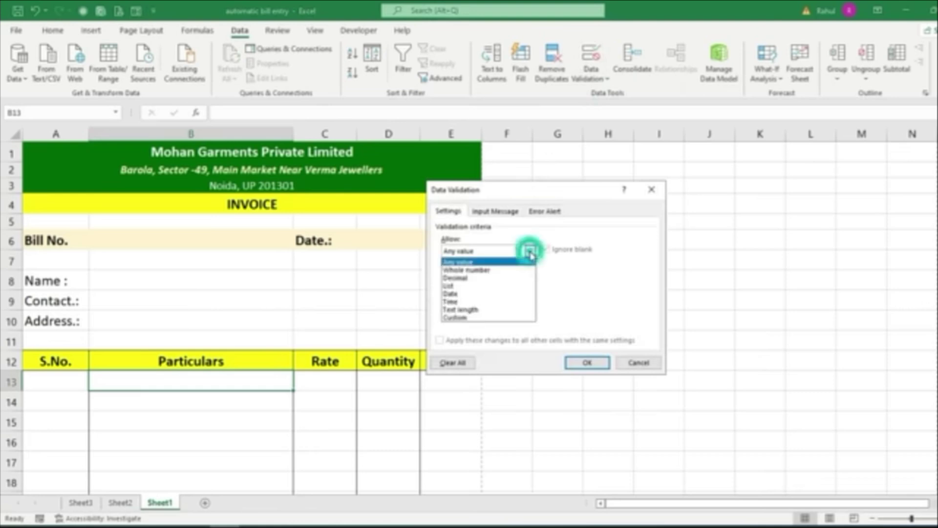
click(453, 286)
click(453, 299)
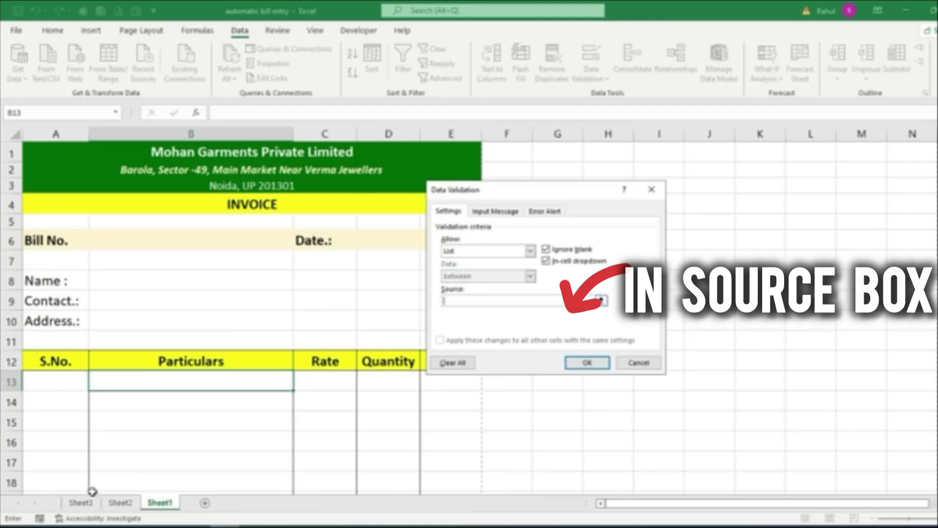
click(79, 502)
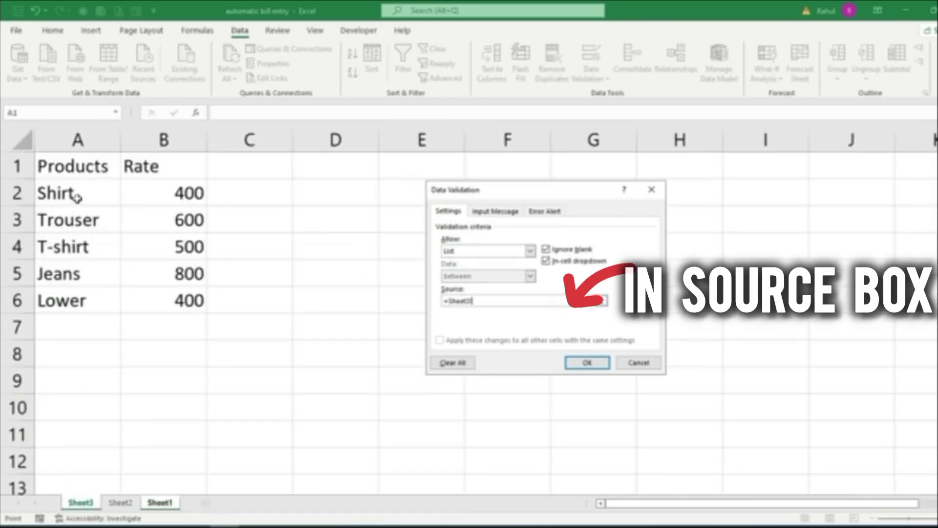
drag(71, 195, 70, 293)
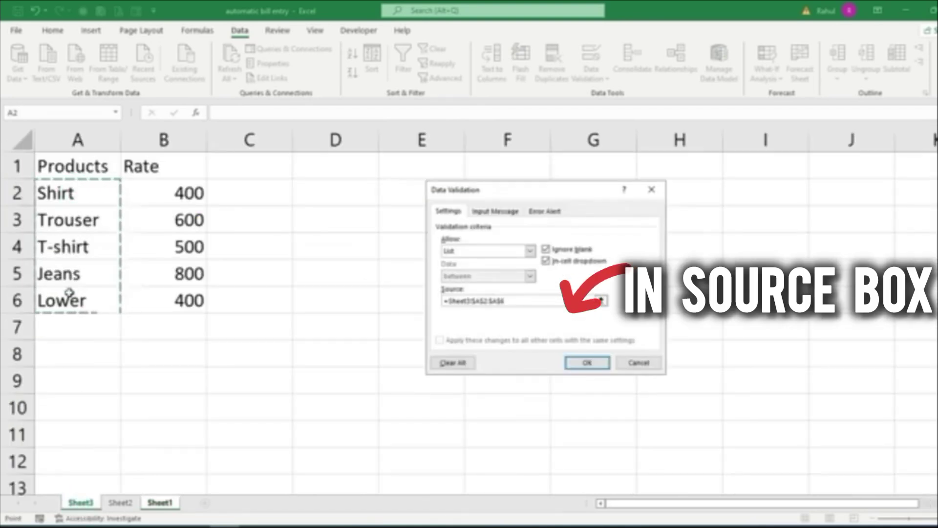
click(597, 370)
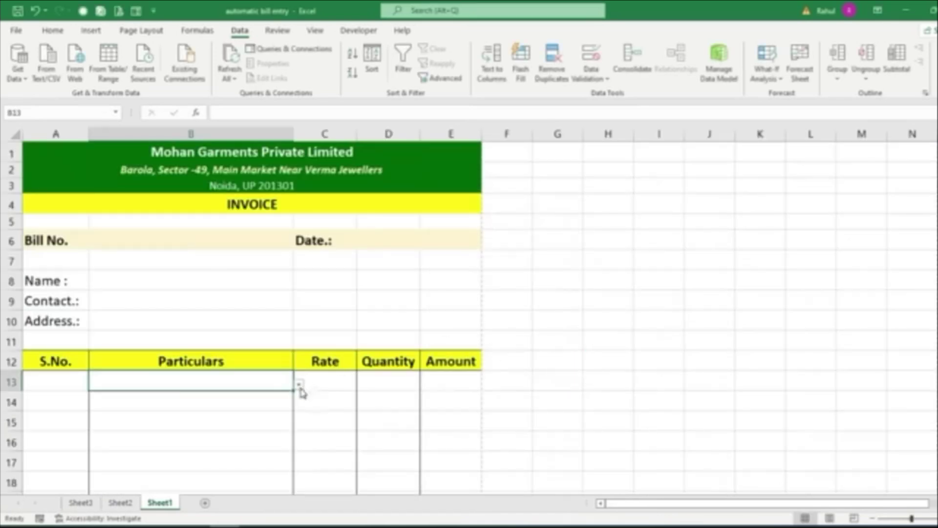
Test B13's product dropdown and close it without choosing a product
click(299, 385)
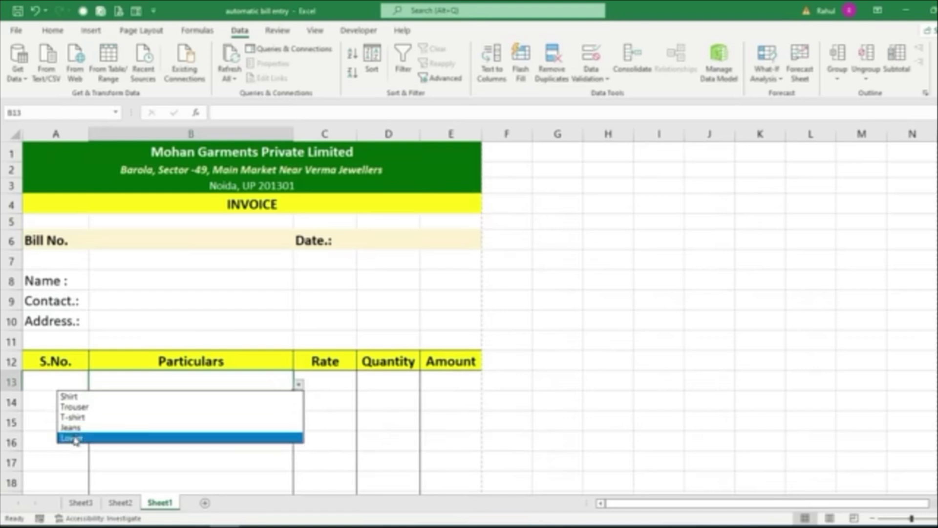
click(489, 326)
click(261, 398)
scroll(318, 317, down, 3)
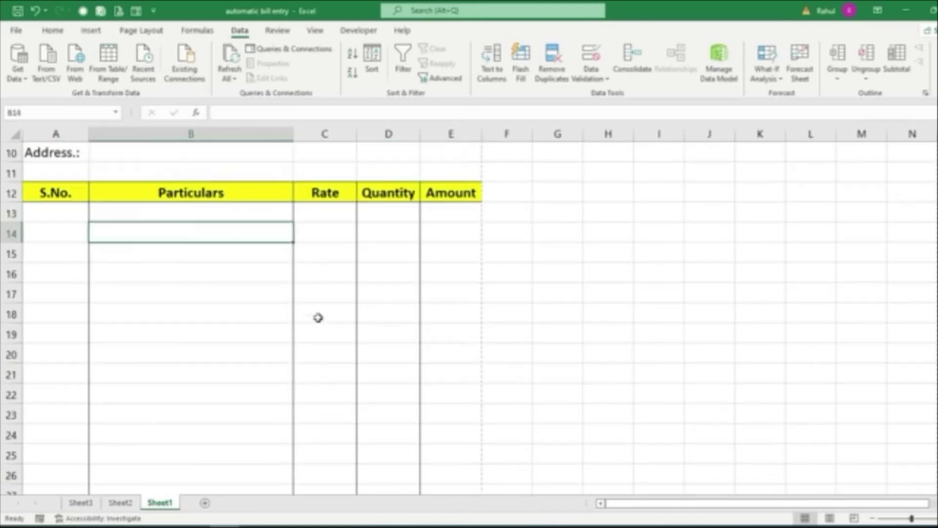
scroll(305, 254, down, 3)
scroll(305, 254, up, 3)
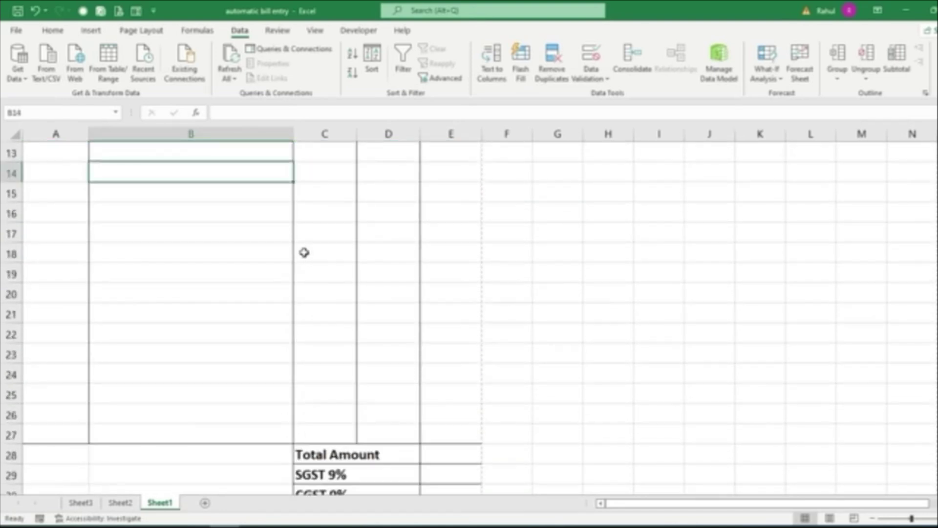
Fill B13's product dropdown down to B27 and verify it in B14 and B15
click(247, 215)
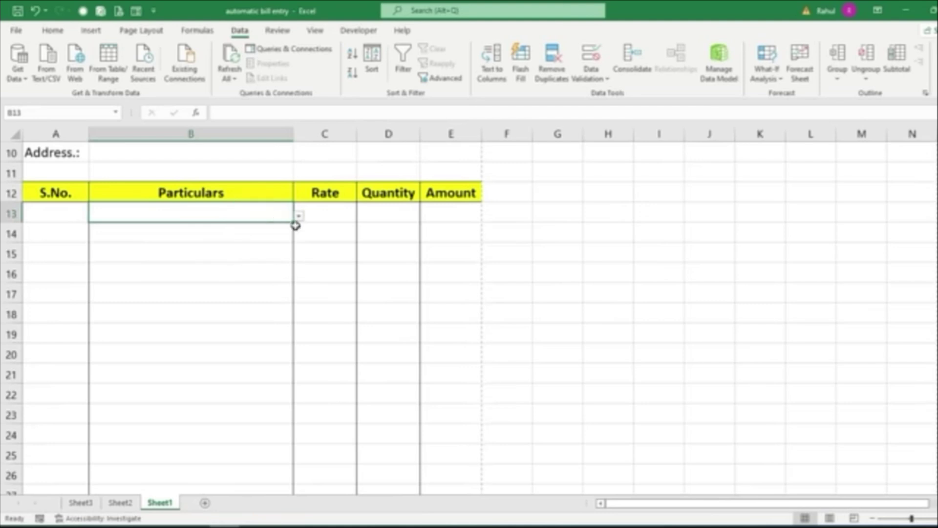
drag(295, 223, 295, 223)
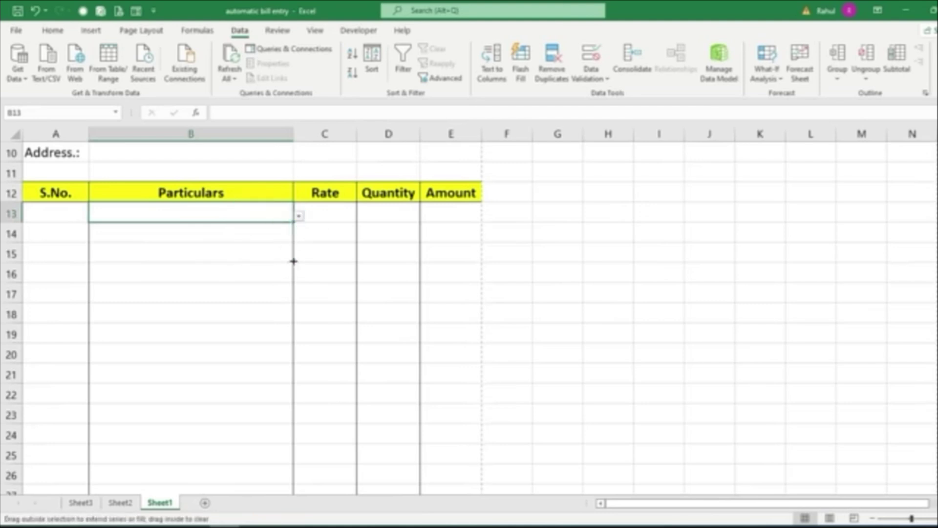
drag(293, 261, 259, 400)
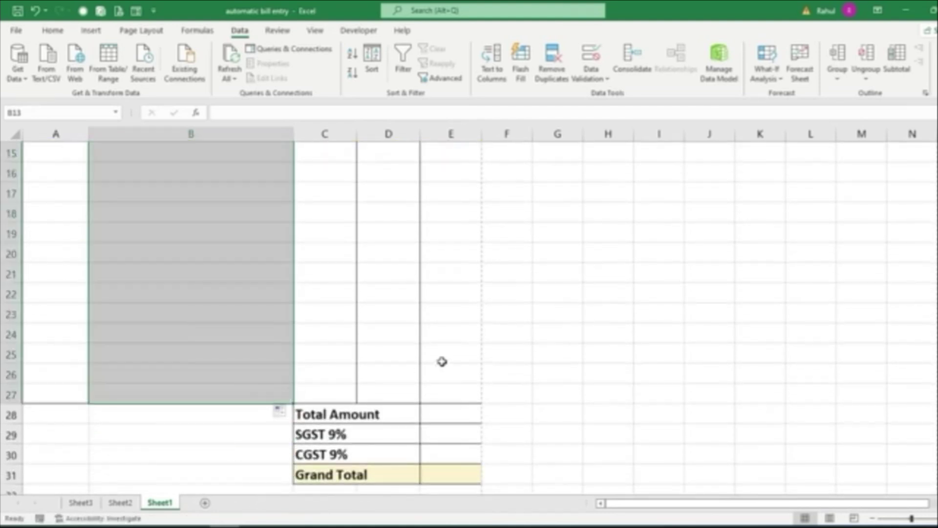
scroll(318, 354, up, 4)
click(250, 366)
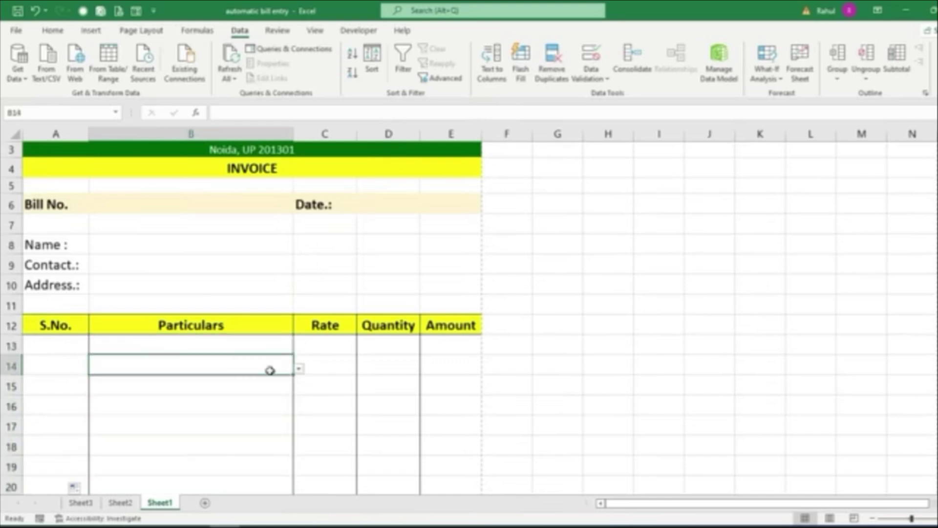
click(254, 389)
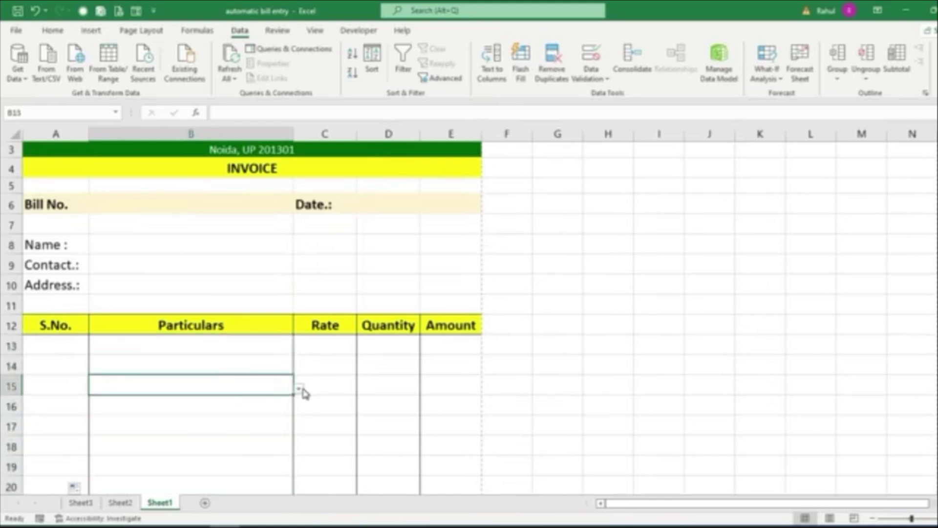
click(312, 348)
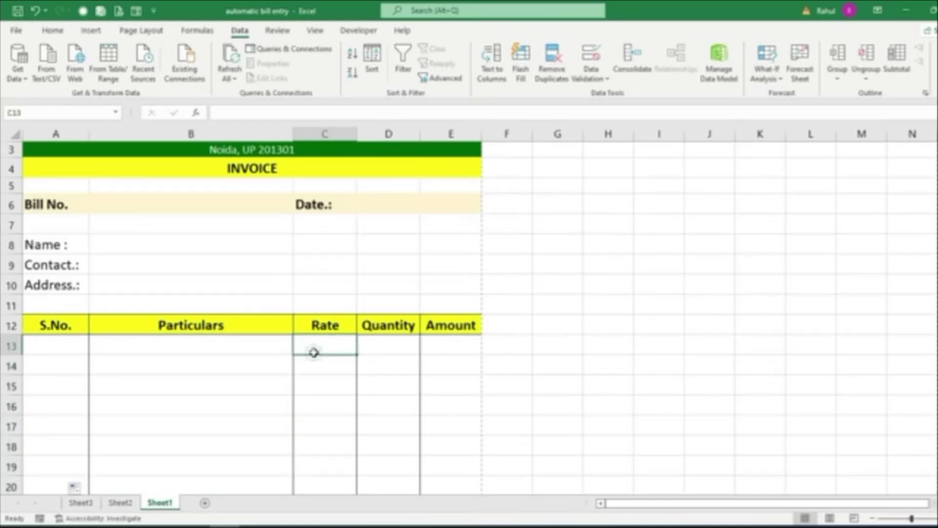
click(257, 346)
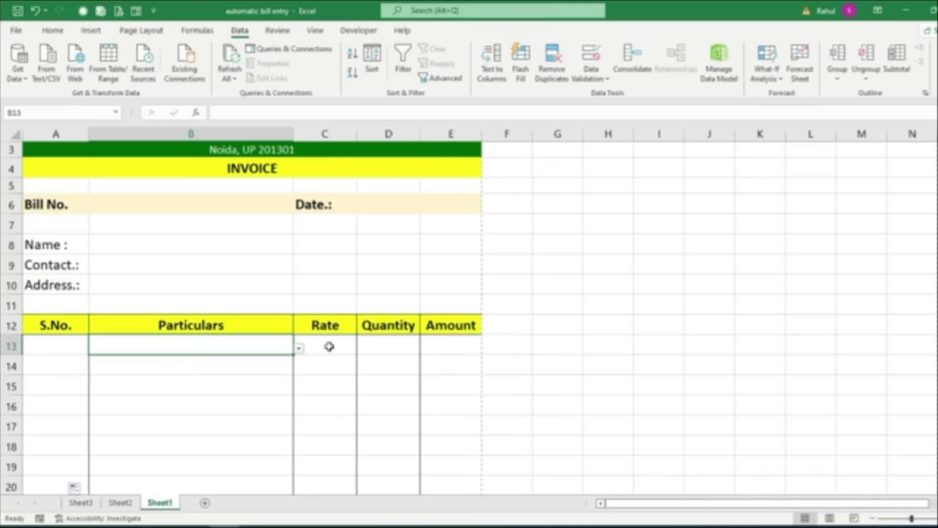
click(329, 346)
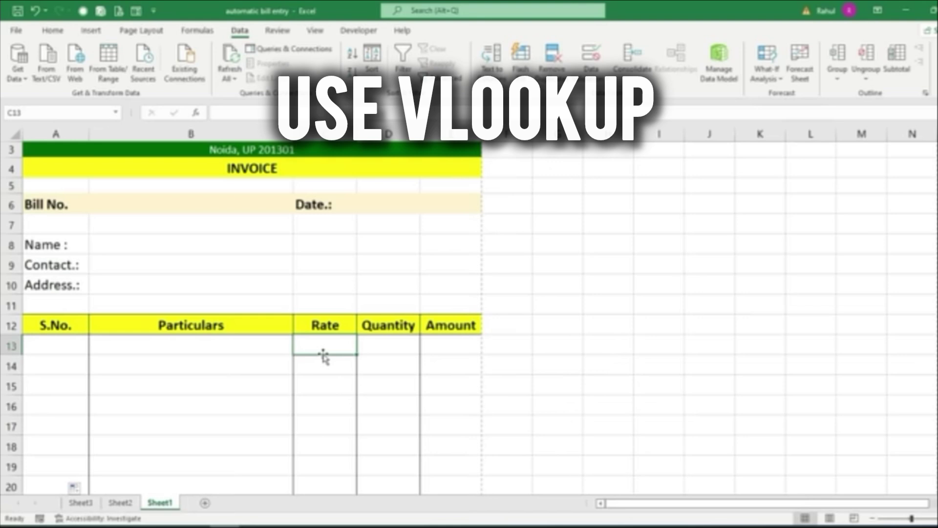
Enter =VLOOKUP(B13,Sheet3!$A$1:$B$6,2,0) in C13, which shows #N/A for now
text(=vl)
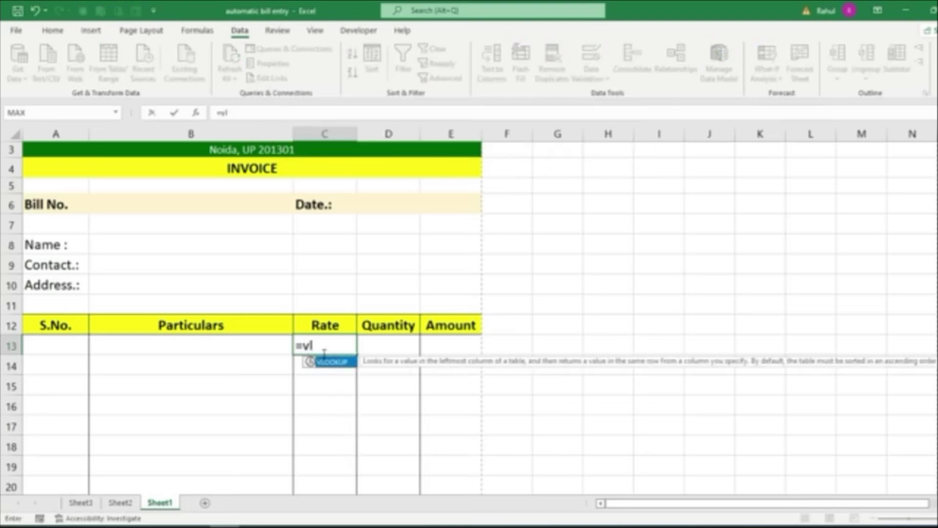
key(Tab)
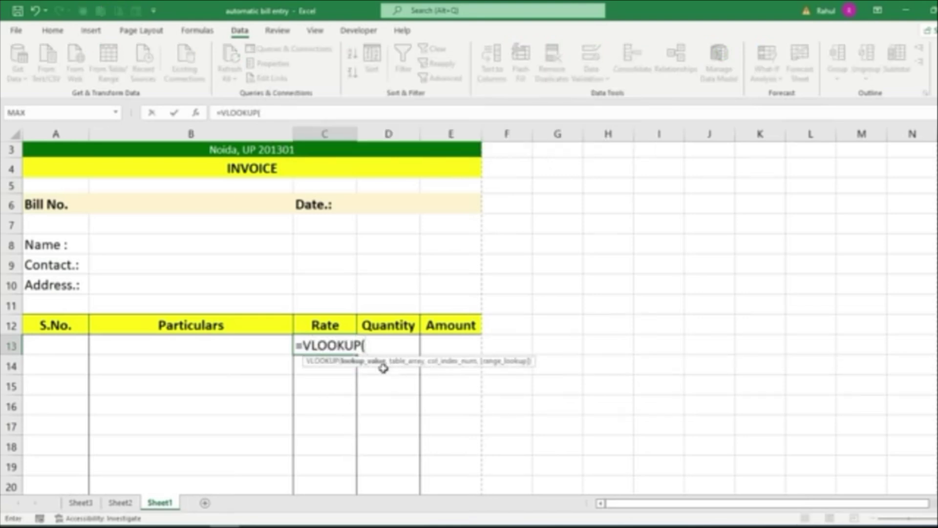
click(248, 349)
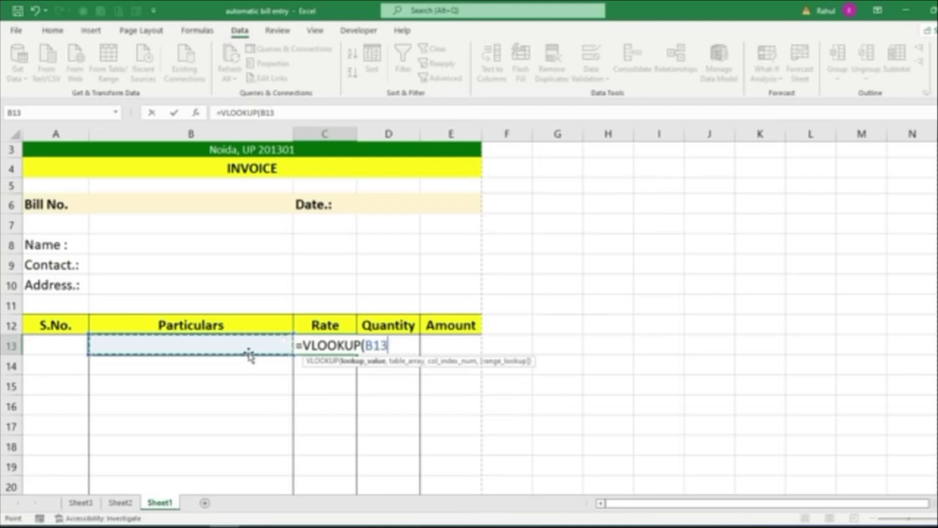
text(,)
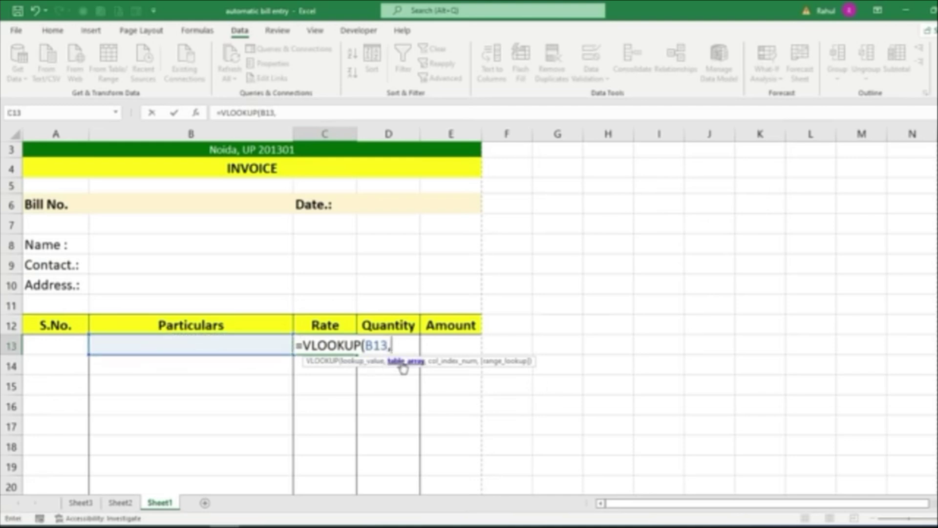
click(78, 502)
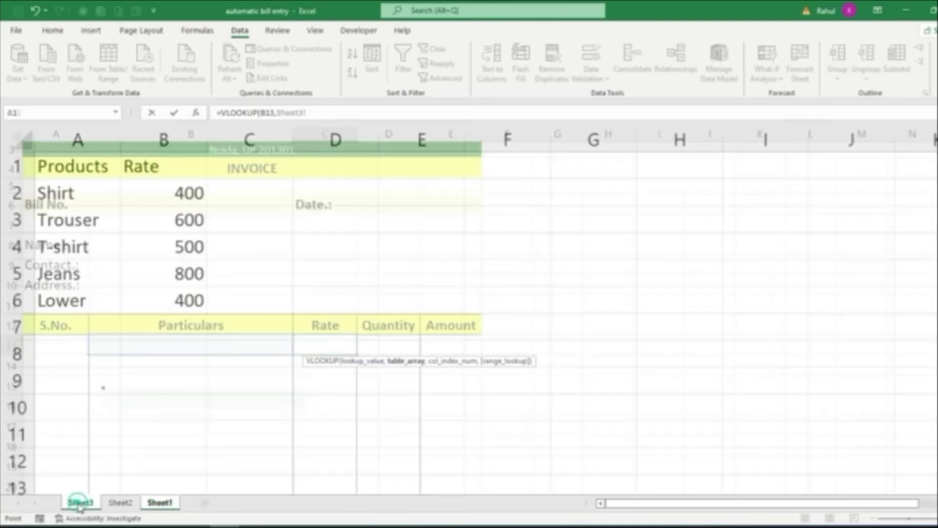
drag(68, 167, 164, 294)
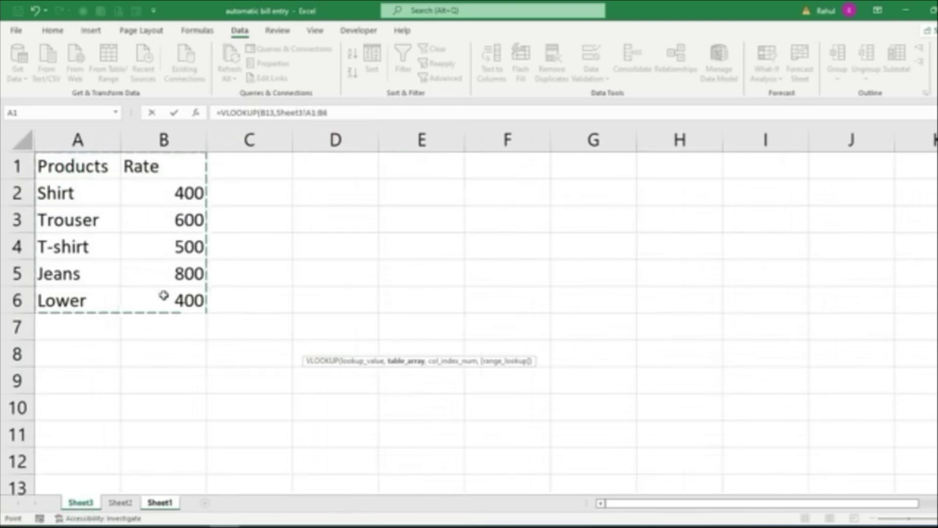
key(F4)
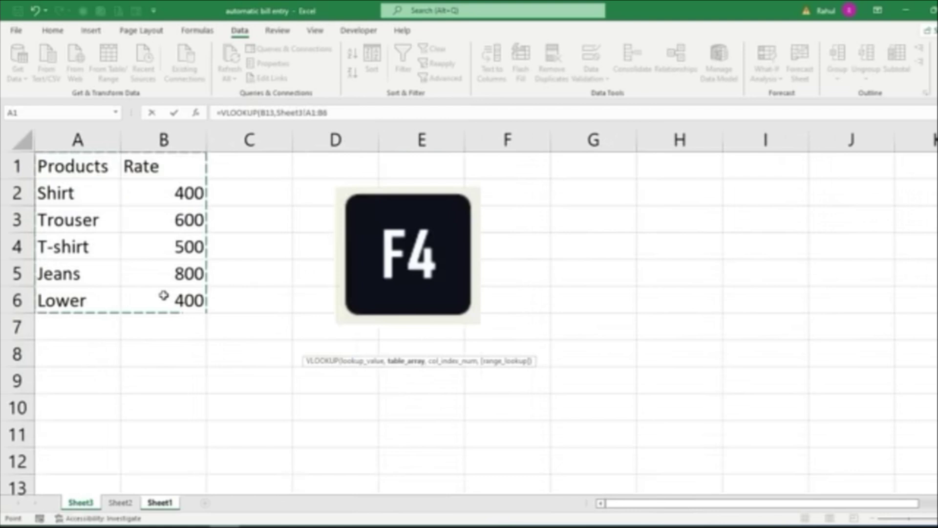
key(F4)
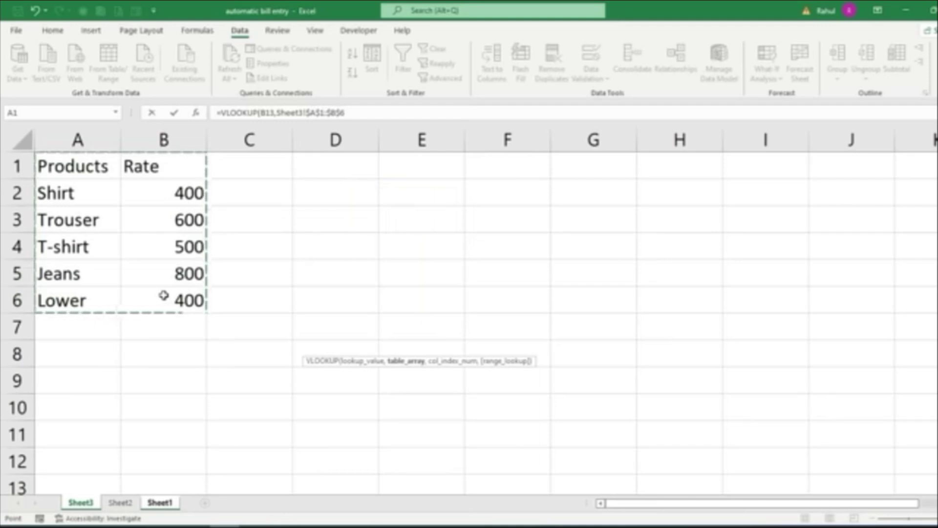
text(,)
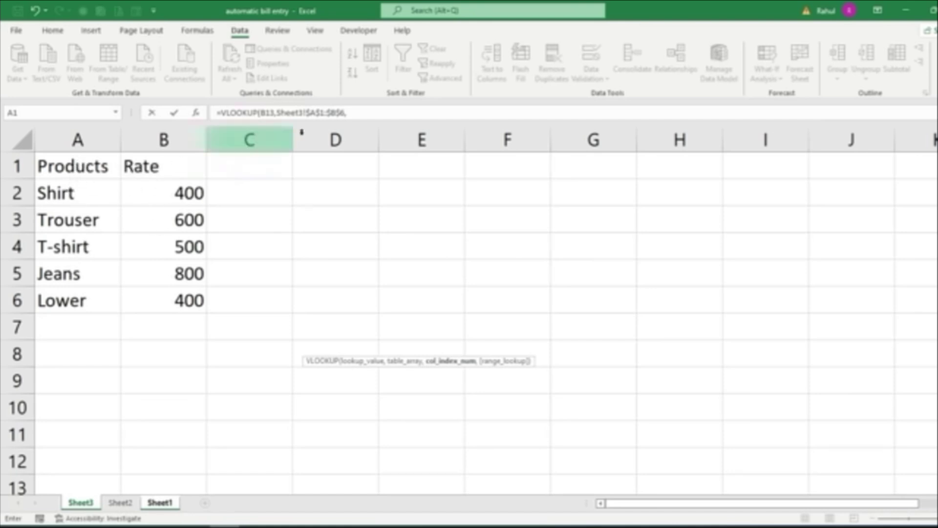
click(351, 113)
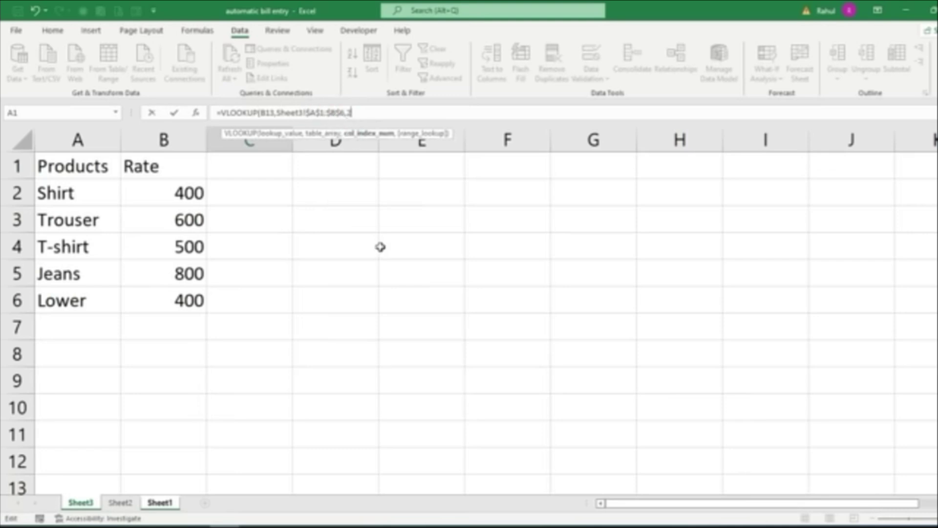
text(,)
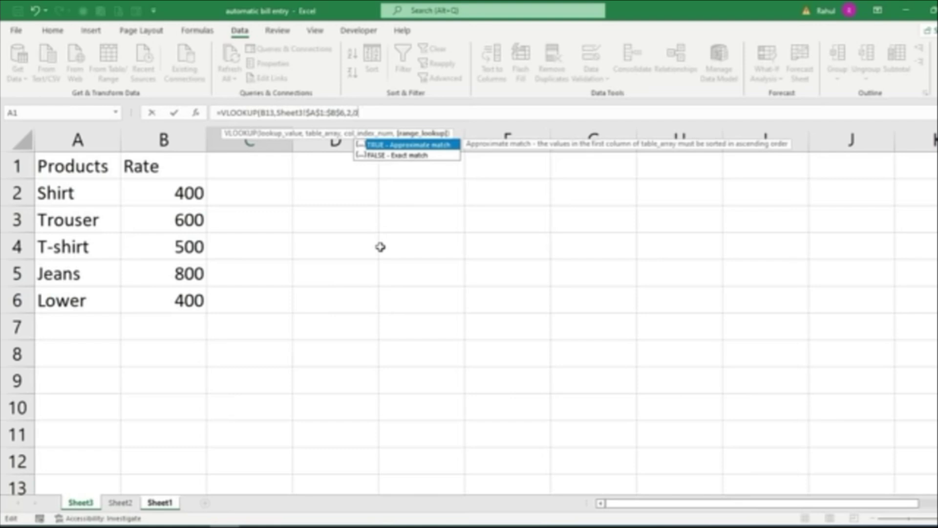
text(0))
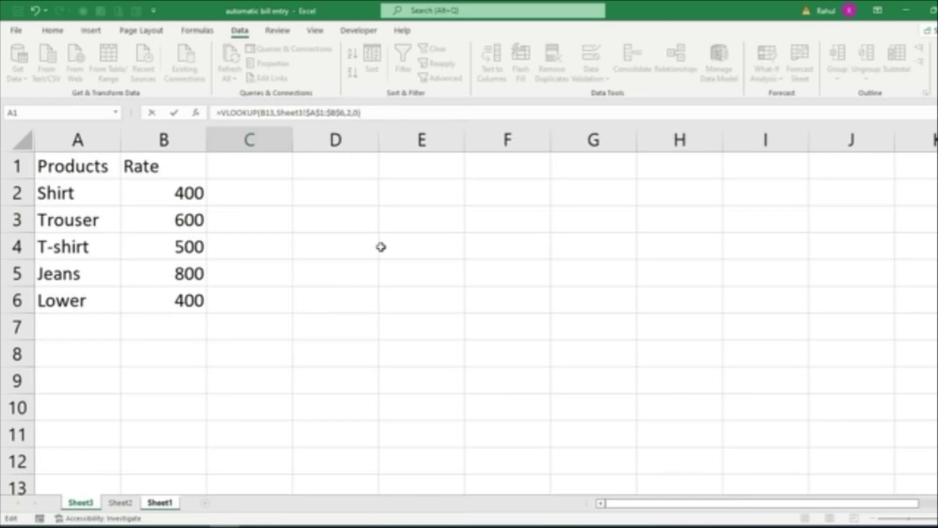
key(Return)
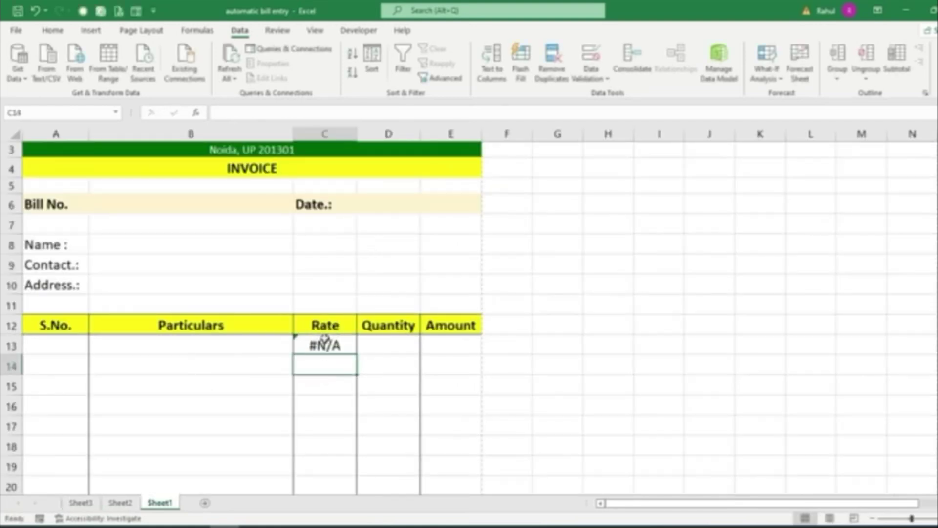
click(242, 343)
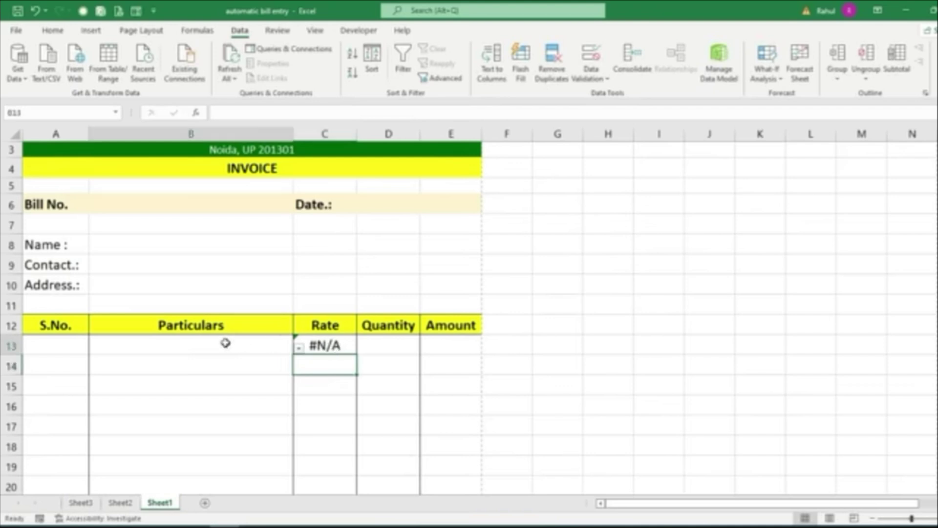
Choose Trouser in B13 and fill the C13 rate lookup down to C27
click(299, 348)
click(71, 369)
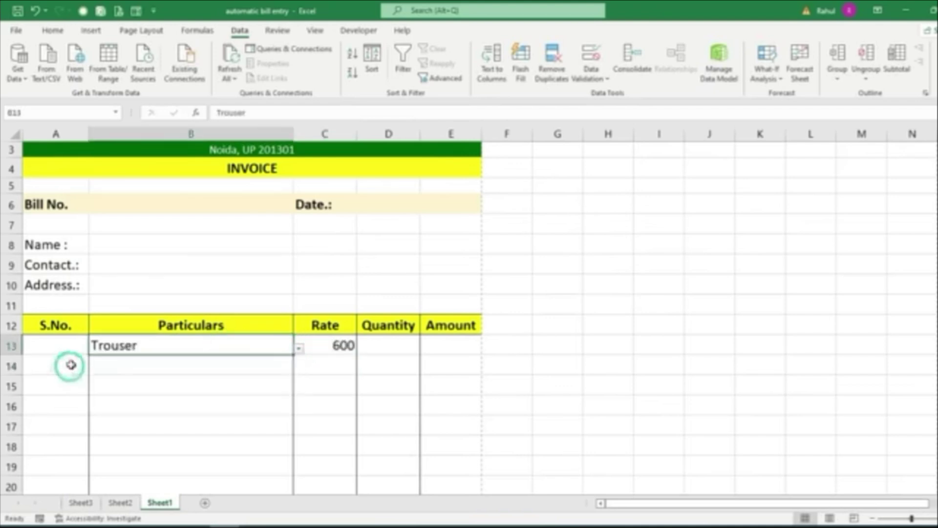
click(342, 345)
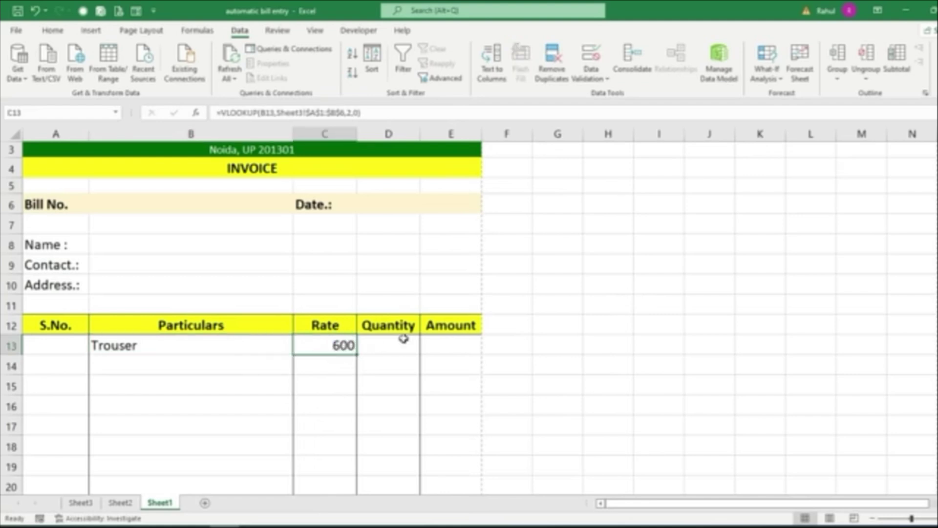
scroll(379, 322, down, 3)
drag(356, 183, 351, 460)
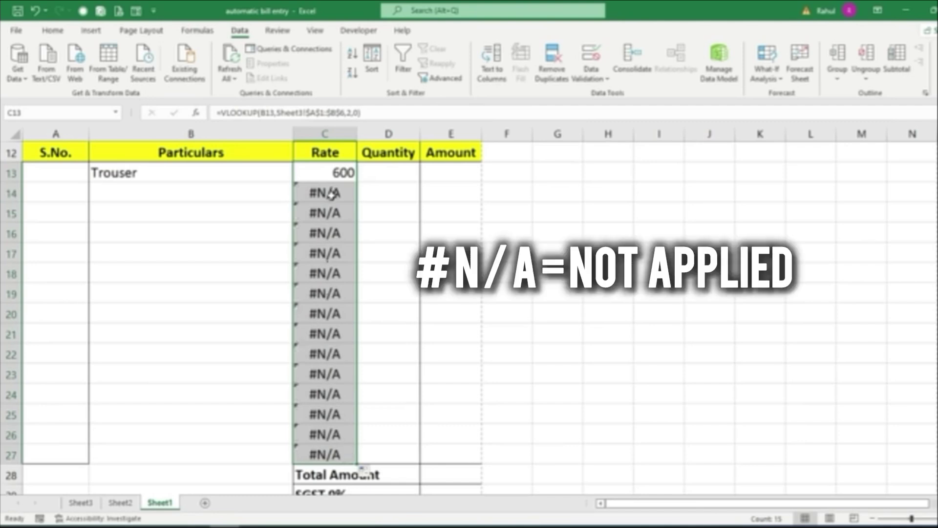
Choose Trouser in B14 as well, giving it rate 600
click(195, 196)
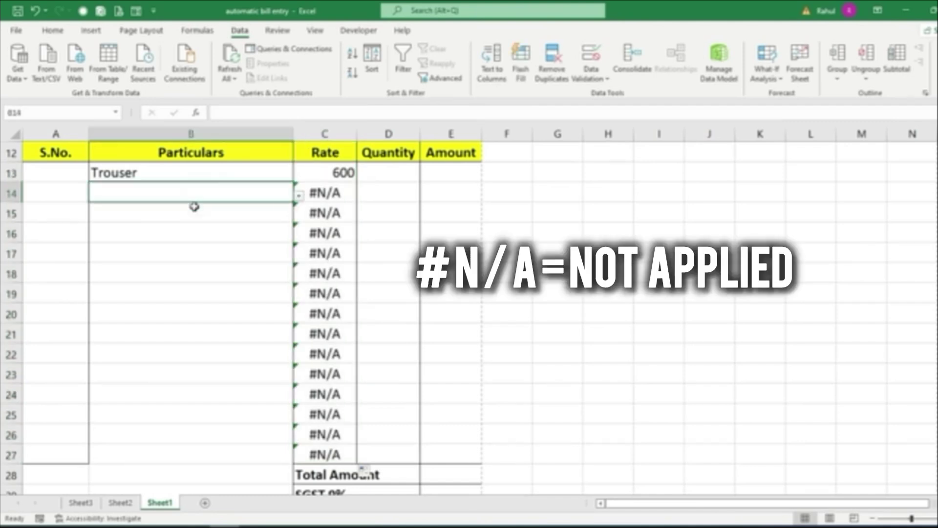
click(299, 195)
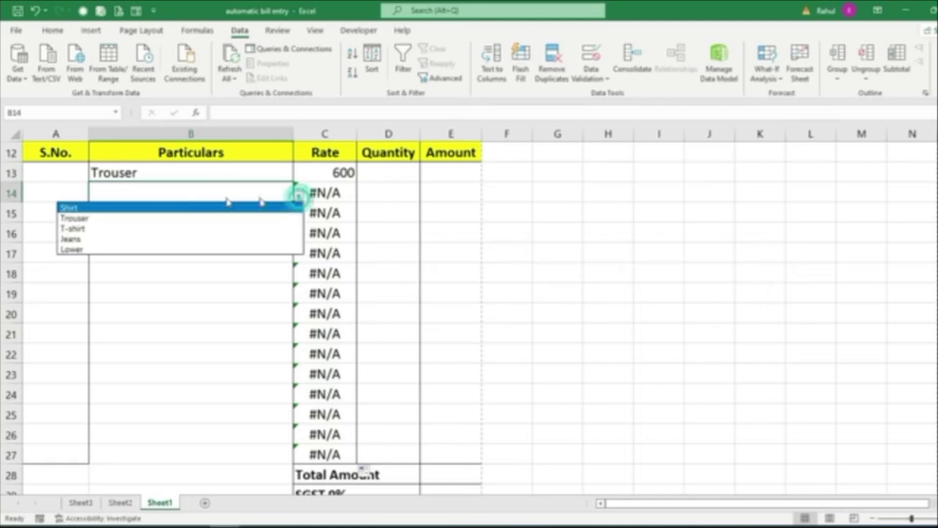
click(139, 217)
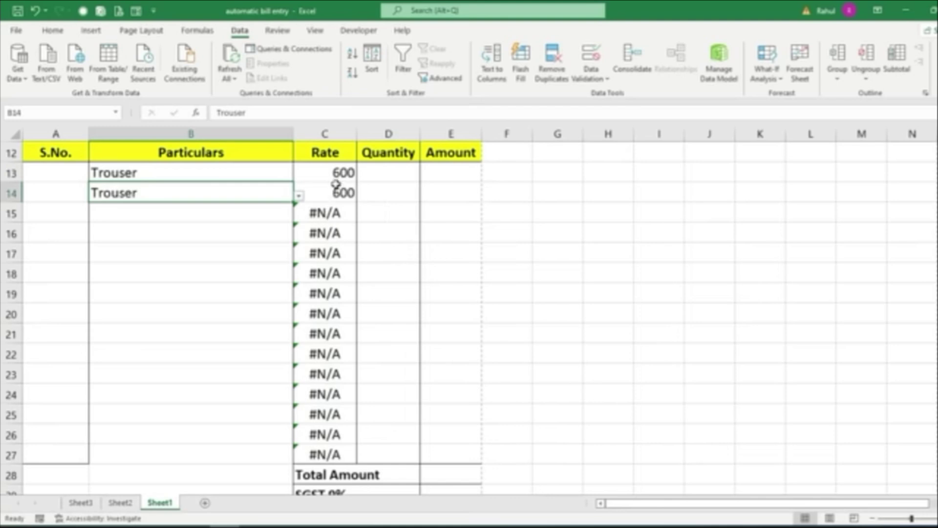
click(336, 179)
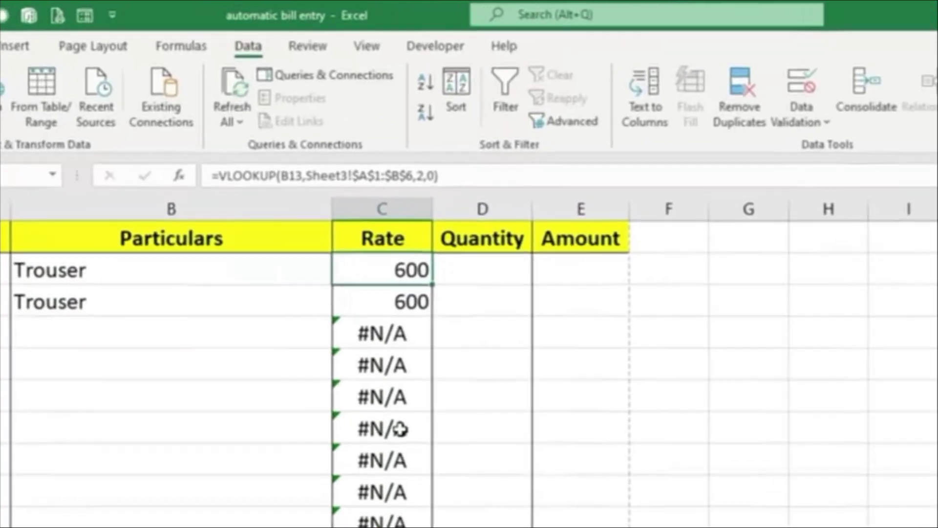
key(F2)
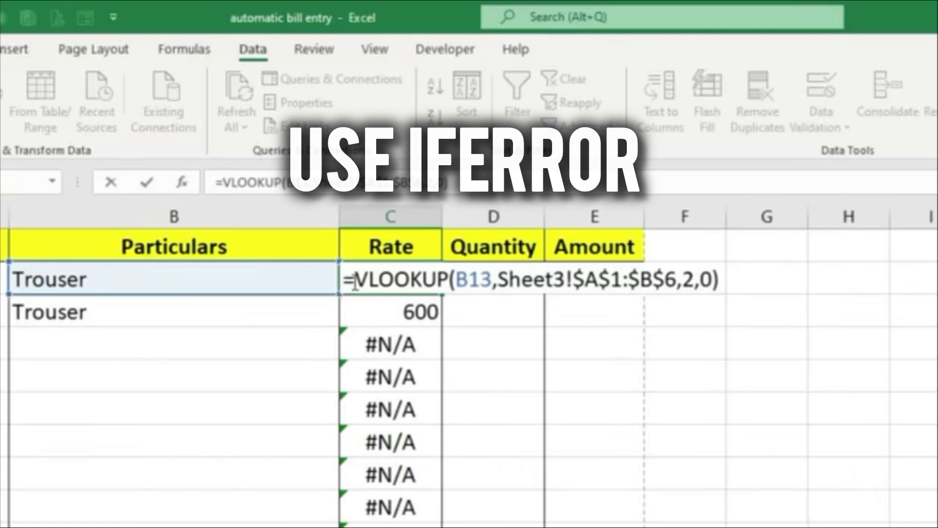
Change C13 to =IFERROR(VLOOKUP(B13,Sheet3!$A$1:$B$6,2,0),"") and fill it down the Rate column
click(354, 282)
text(iferr)
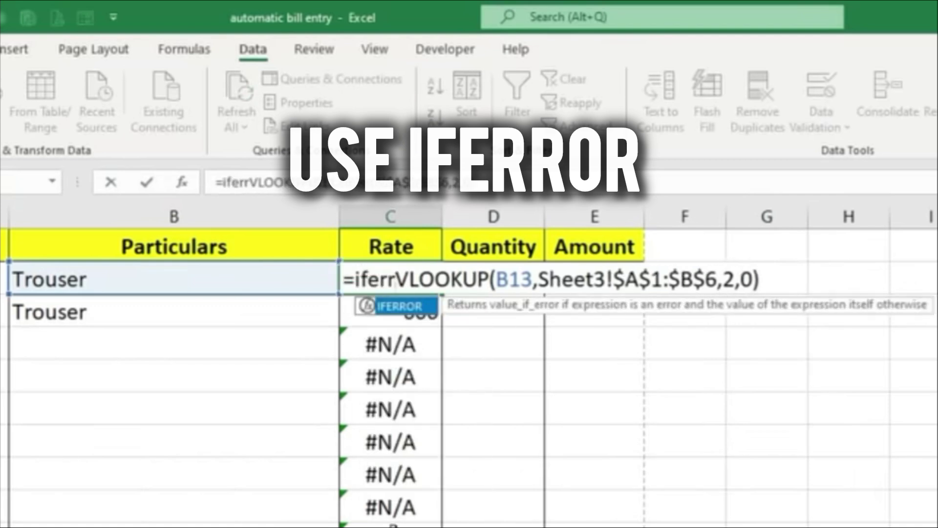
key(Tab)
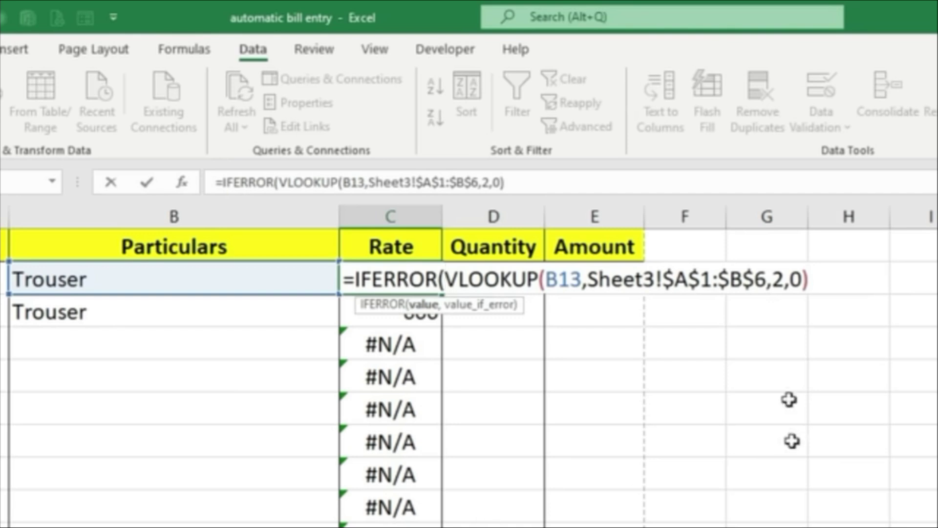
click(826, 277)
text(,)
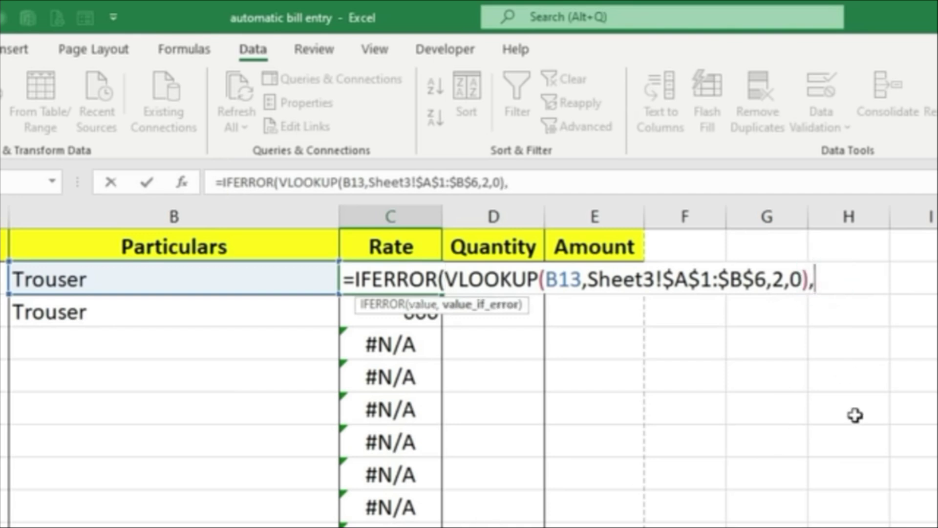
text(""))
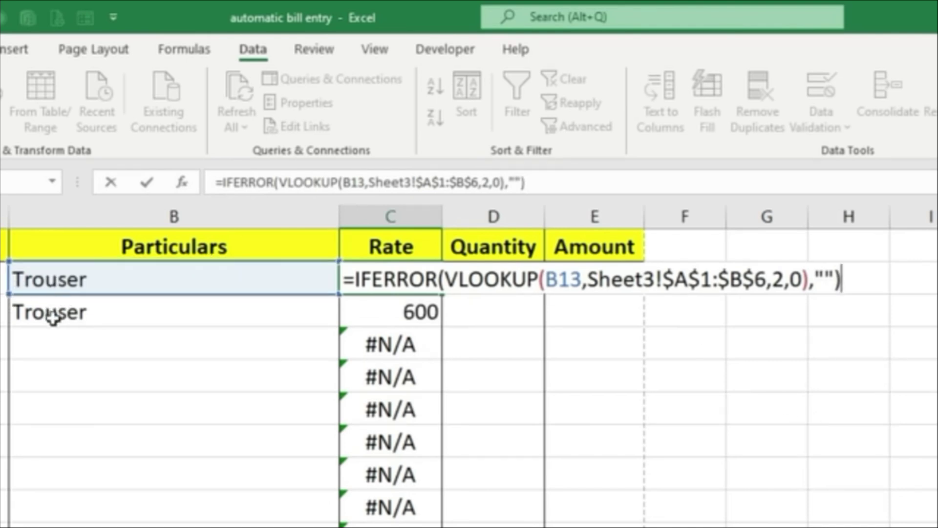
click(827, 276)
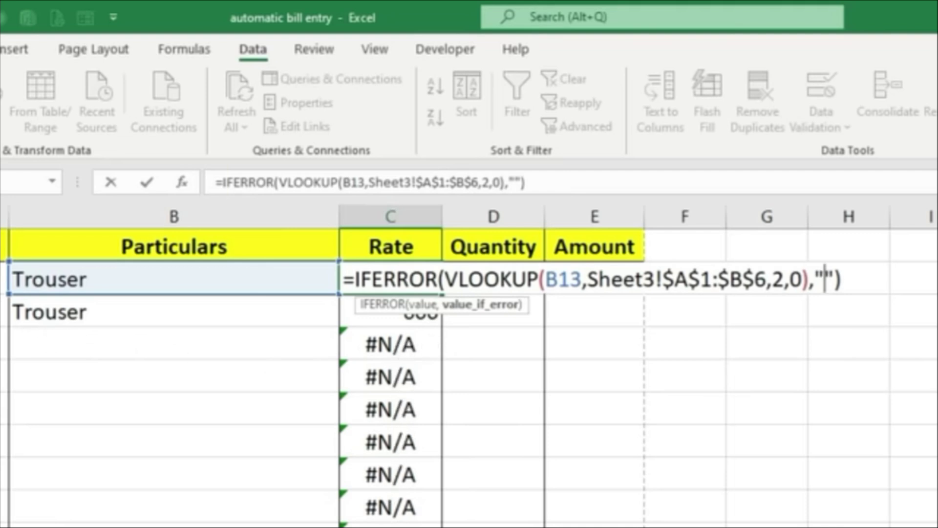
key(Return)
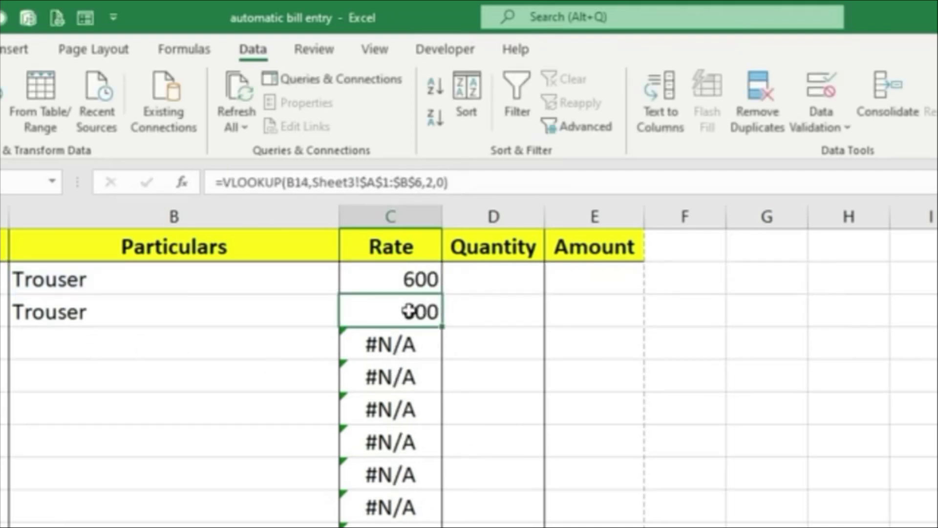
click(410, 283)
drag(443, 294, 440, 527)
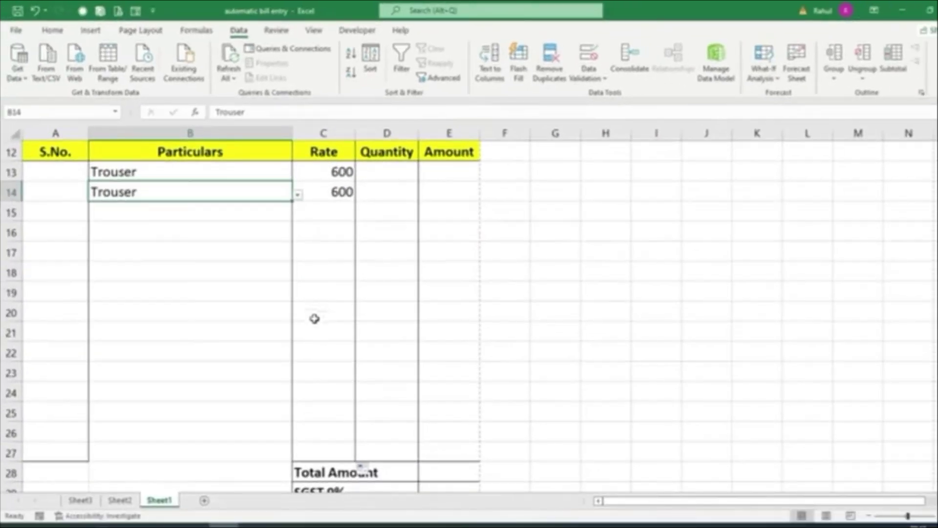
Choose T-shirt from B15's item dropdown, bringing in its rate of 500
click(242, 213)
click(298, 214)
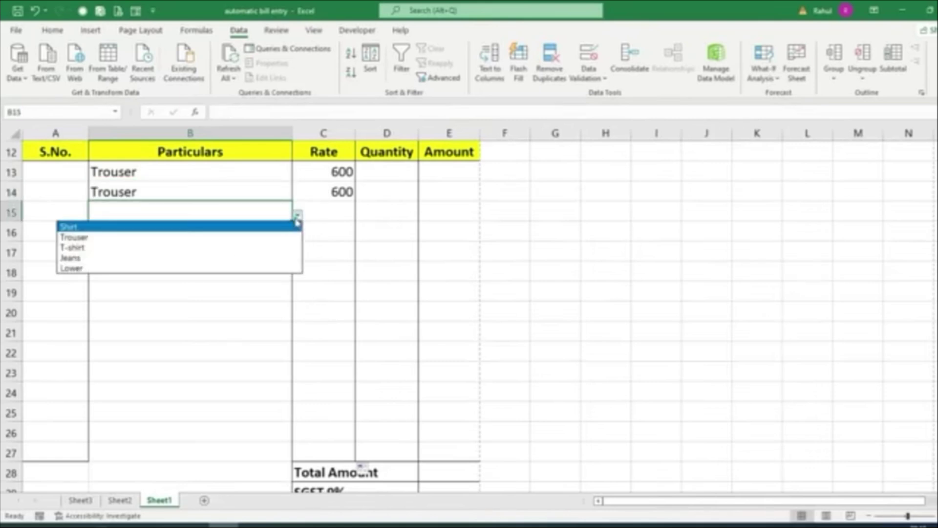
click(129, 252)
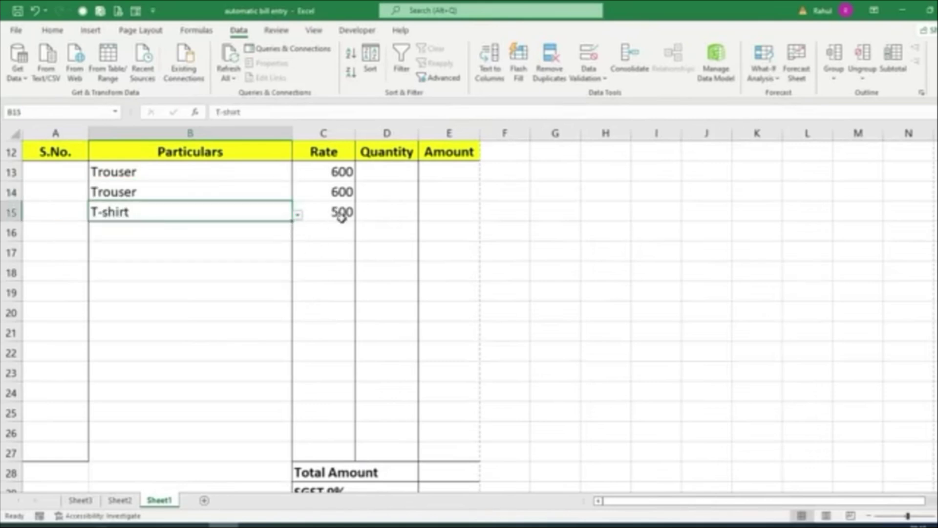
Enter the amount formula =C13*D13 in E13
click(435, 169)
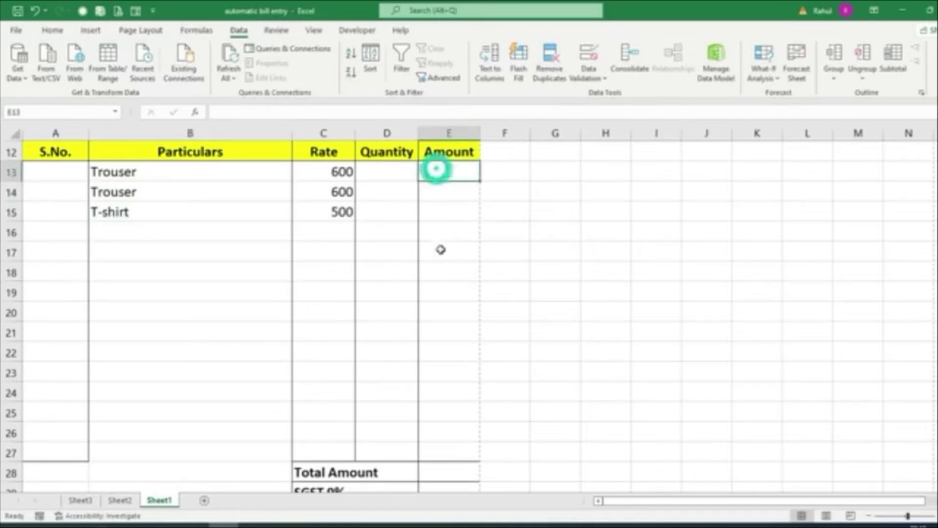
text(=)
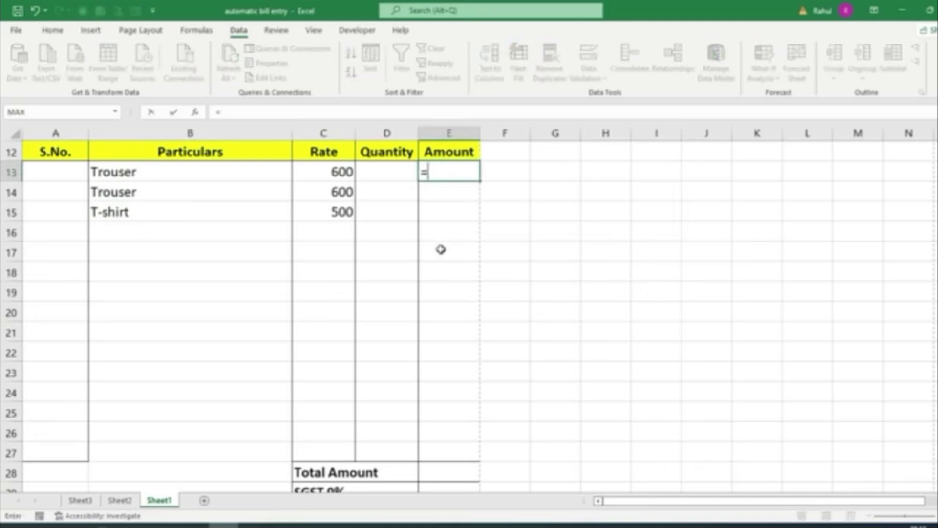
click(342, 169)
text(*)
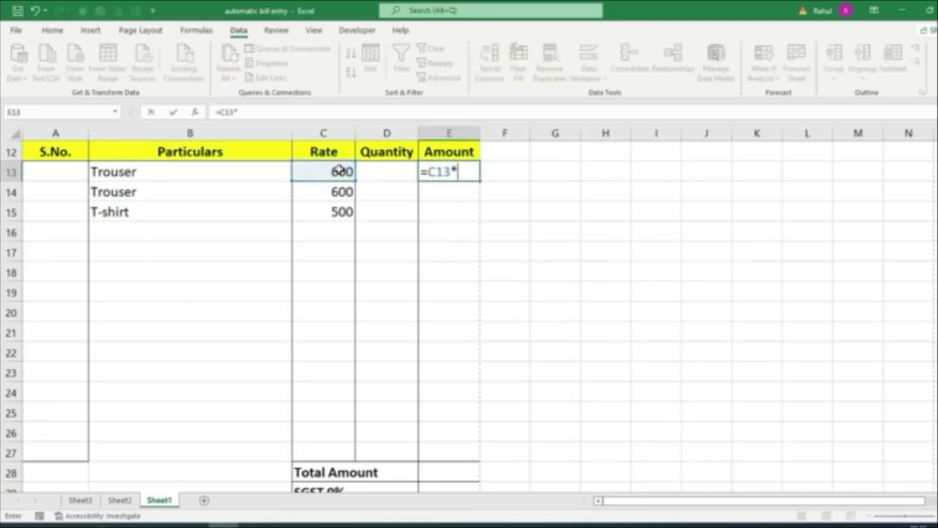
click(370, 168)
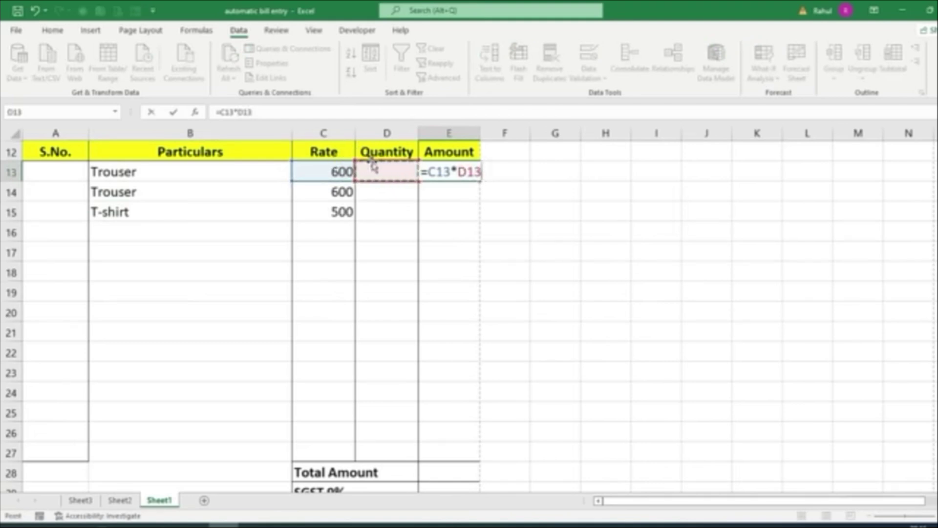
key(Return)
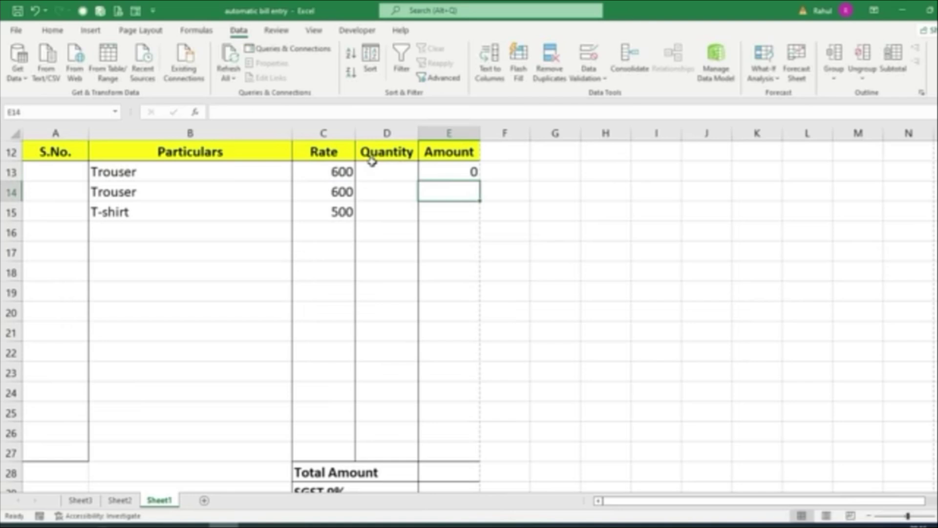
Set the first item's quantity in D13 to 50, so E13 shows 30000
click(371, 166)
text(400)
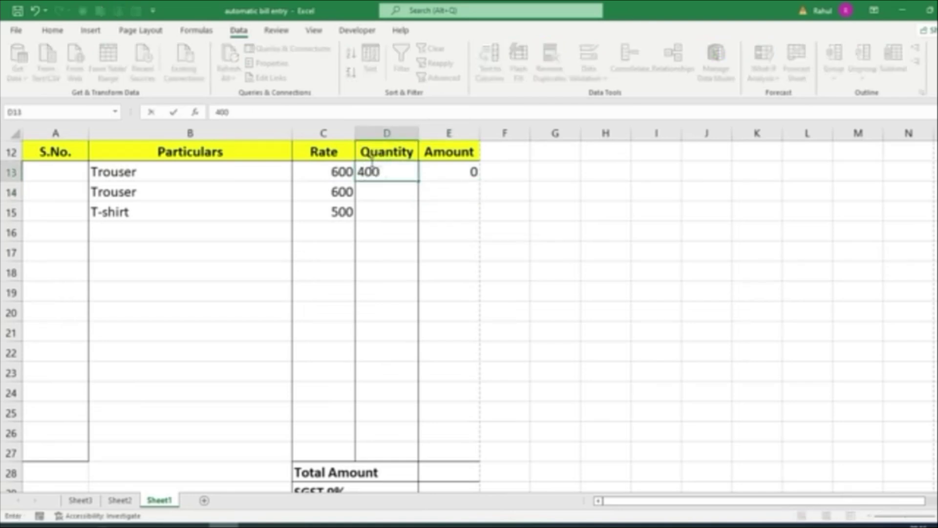
key(Return)
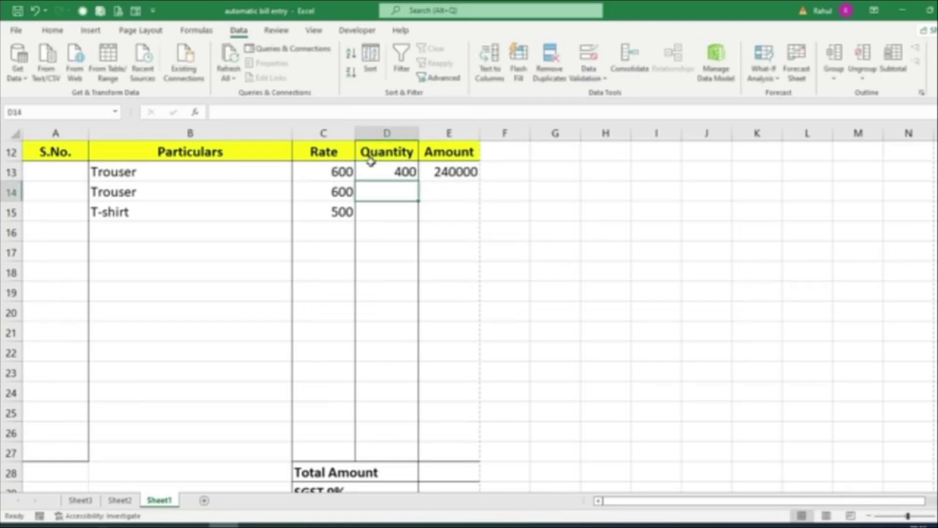
click(371, 165)
text(50)
key(Return)
click(470, 171)
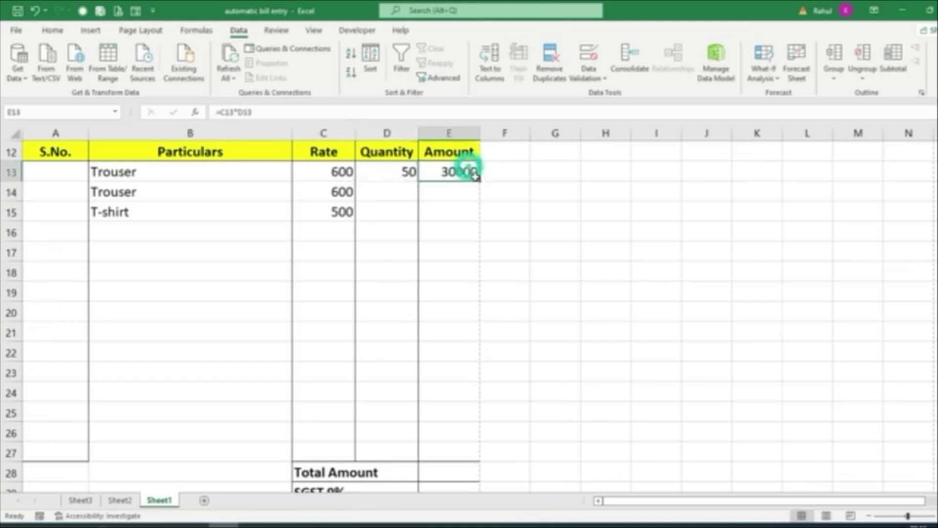
Rewrite E13's formula as =IFERROR(C13*D13,"") so empty rows show blank
drag(479, 181, 457, 456)
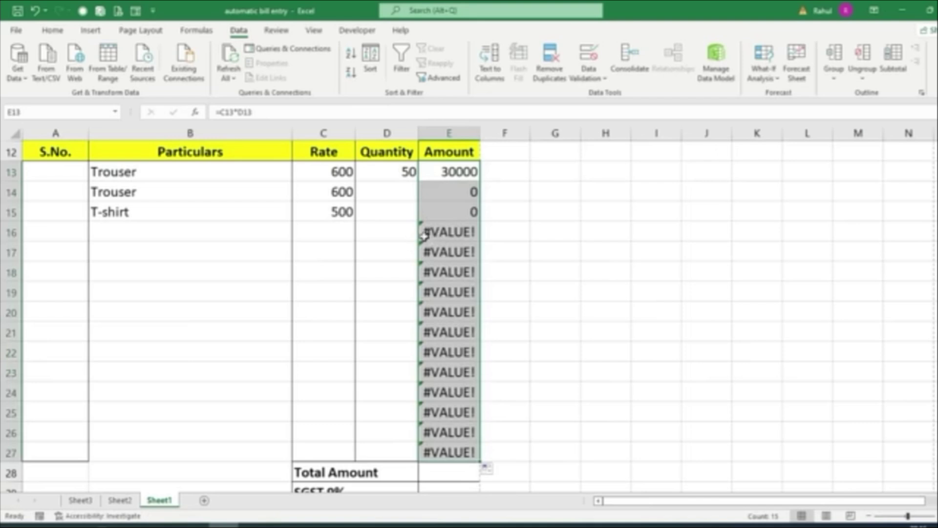
click(425, 166)
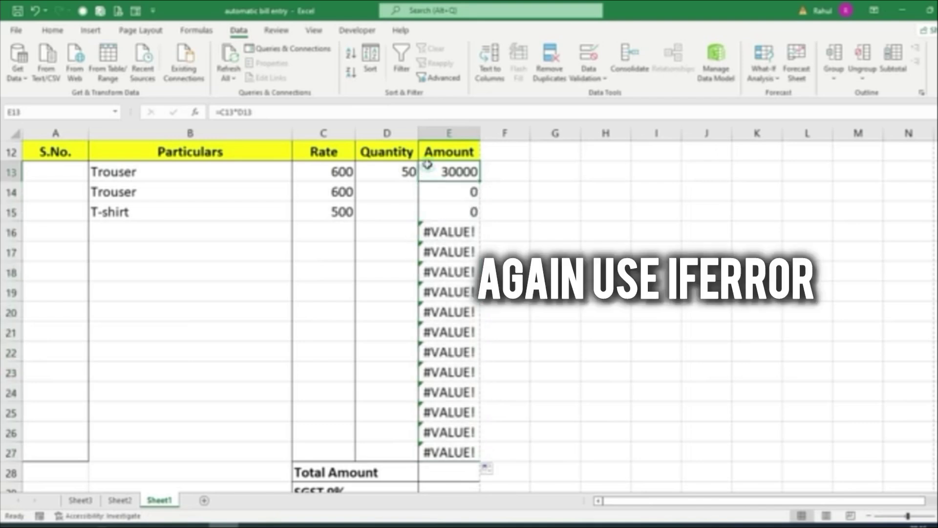
double_click(423, 167)
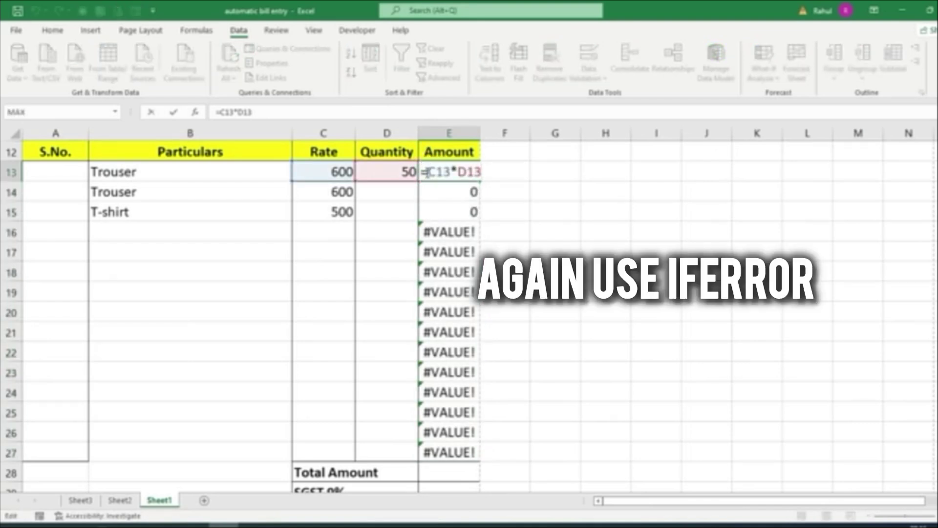
click(426, 172)
text(ife)
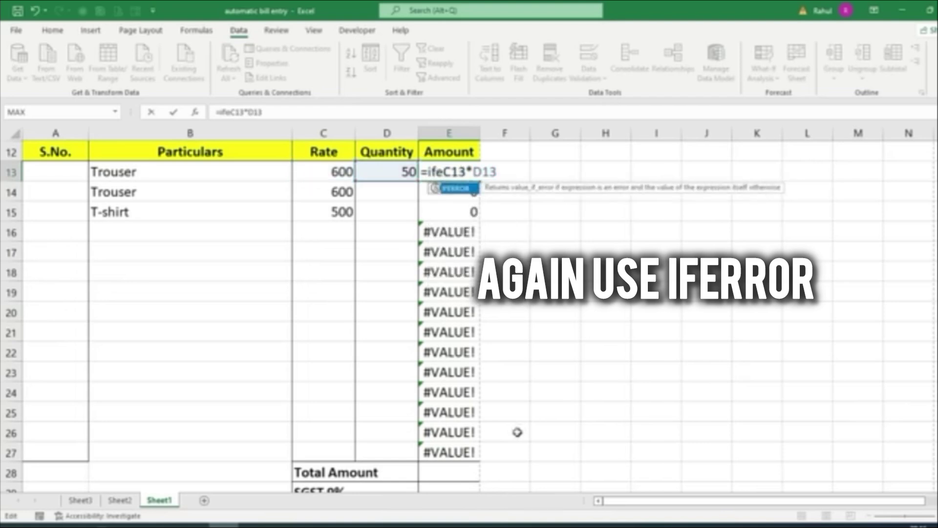
text(rr)
key(Tab)
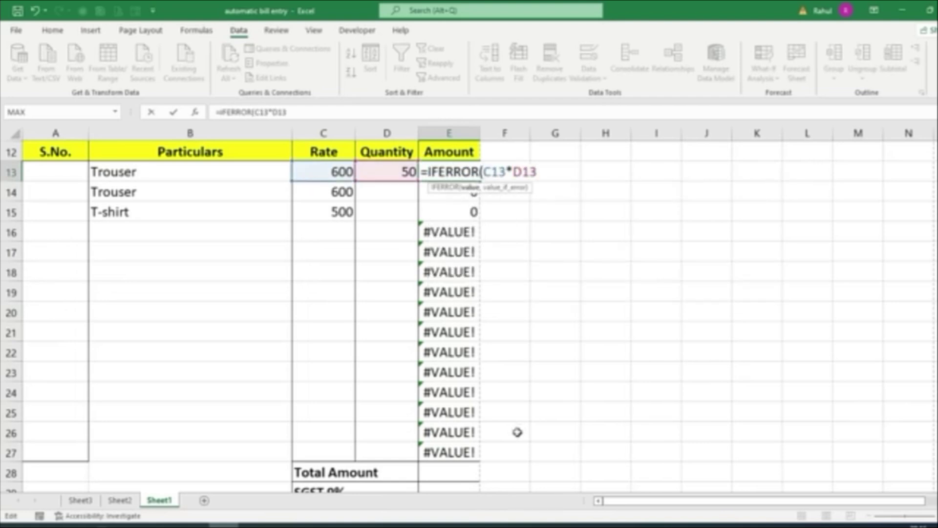
text(,""))
key(Return)
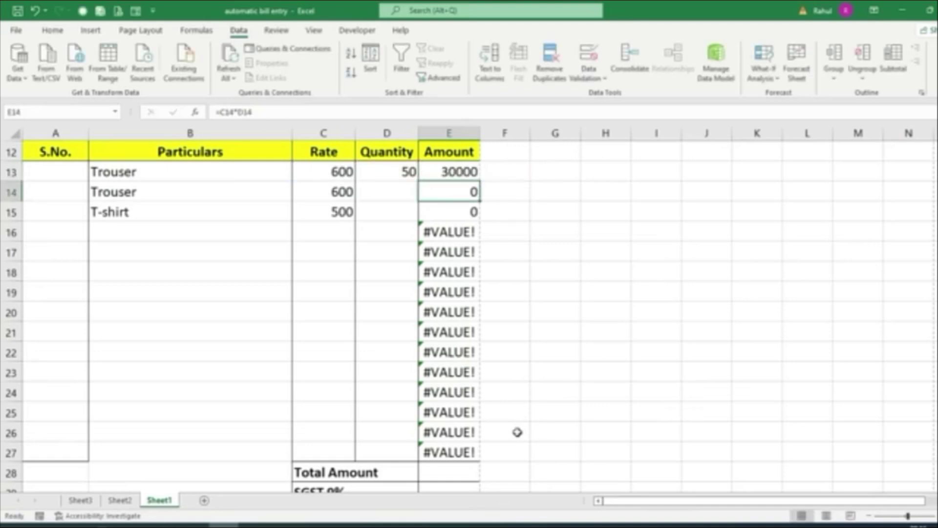
Fill the IFERROR amount formula from E13 down to E27
click(425, 175)
drag(480, 182, 480, 454)
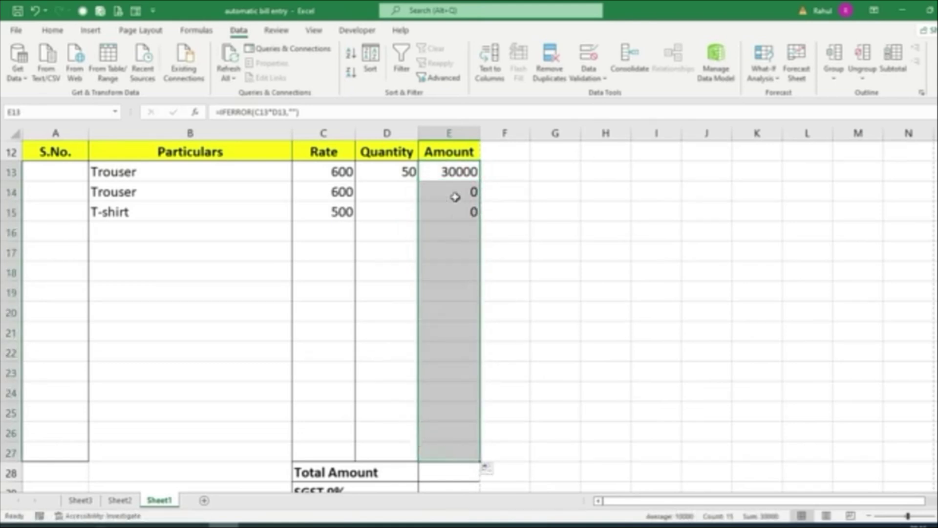
click(452, 234)
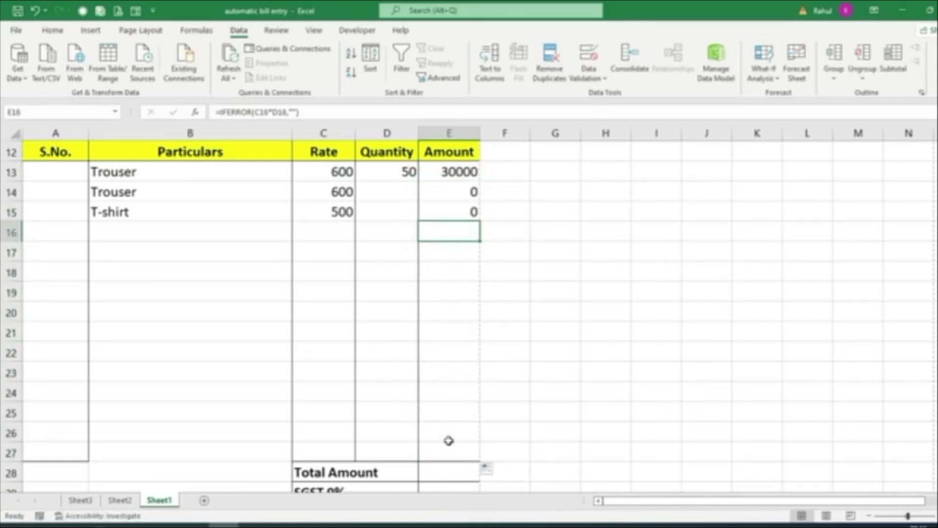
click(389, 189)
text(100)
key(Return)
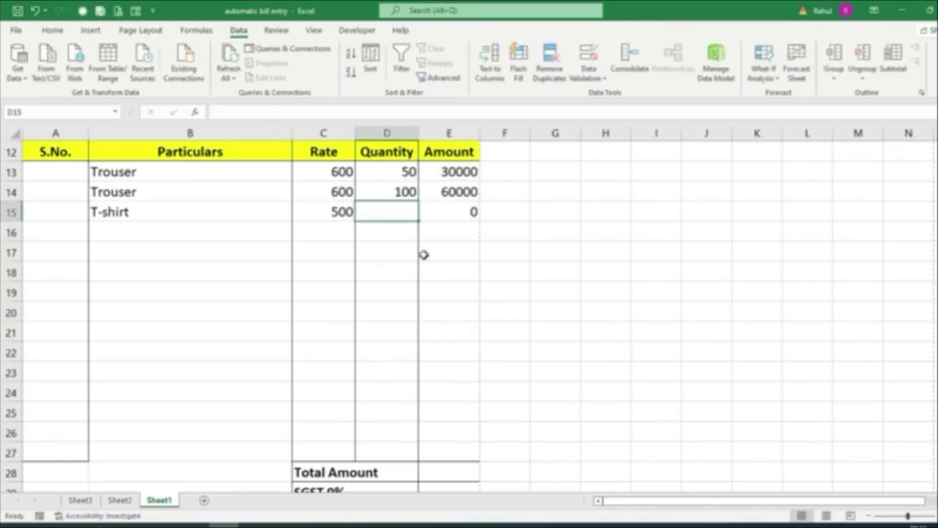
text(200)
key(Return)
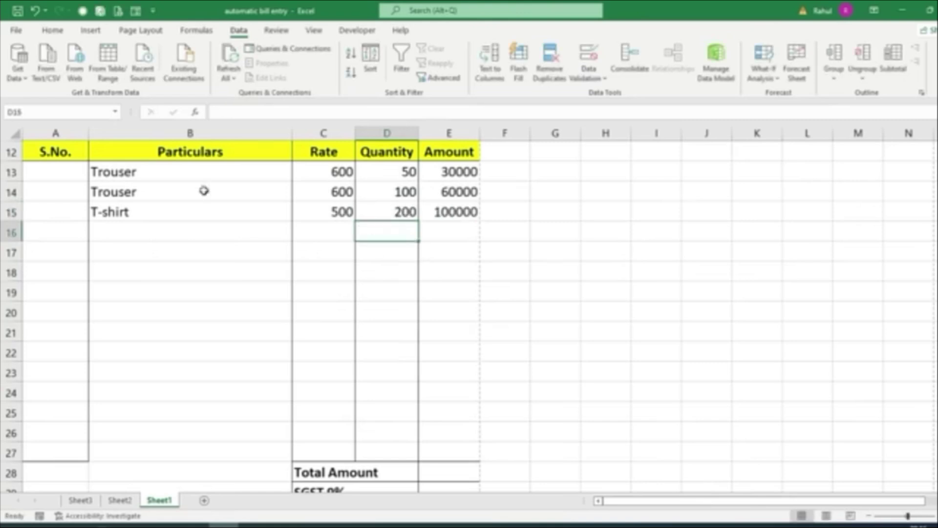
click(37, 170)
text(1)
key(Return)
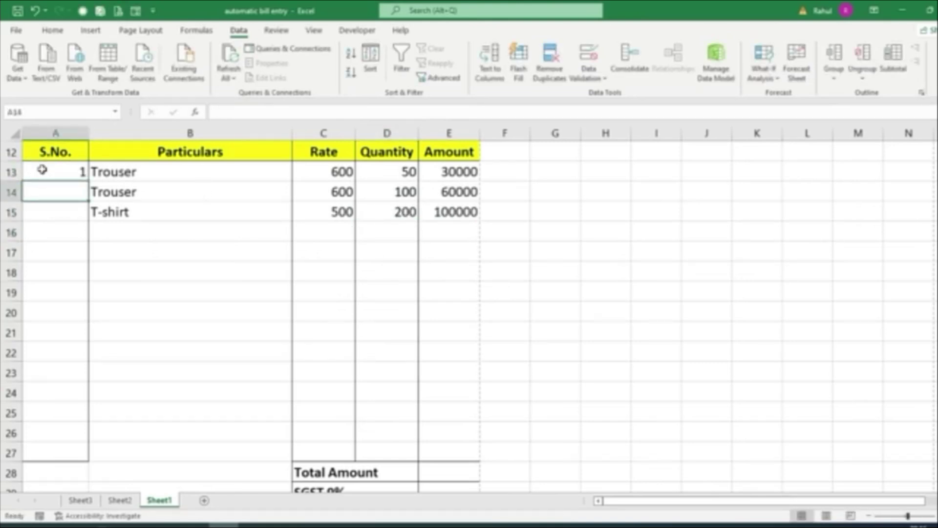
text(2)
key(Return)
text(3)
key(Return)
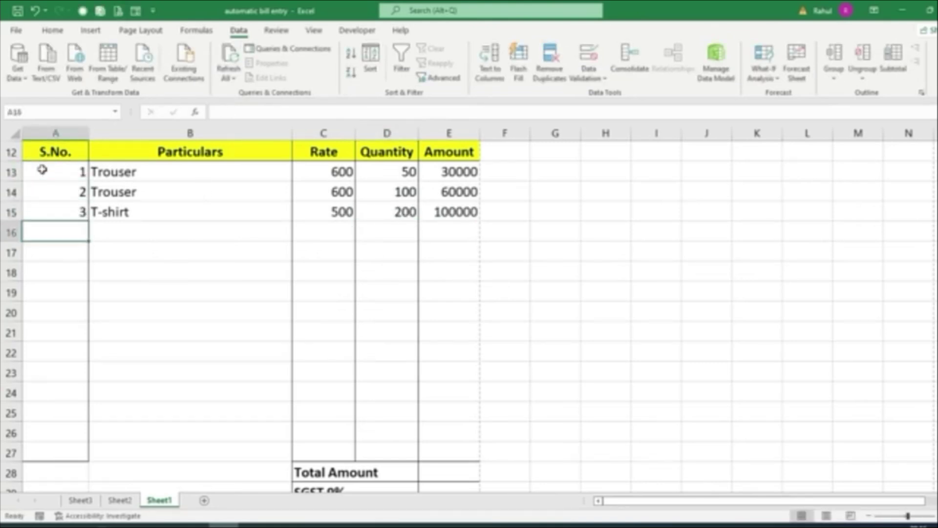
scroll(362, 390, down, 3)
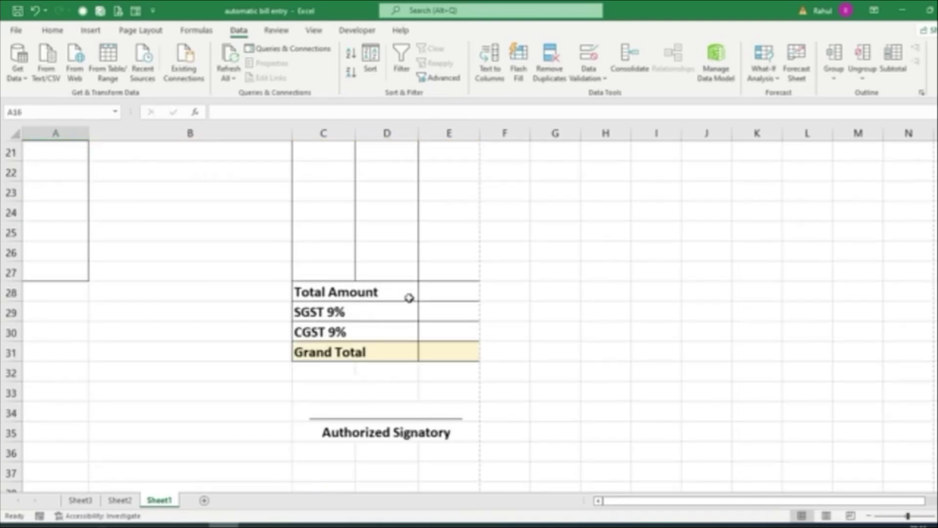
click(427, 291)
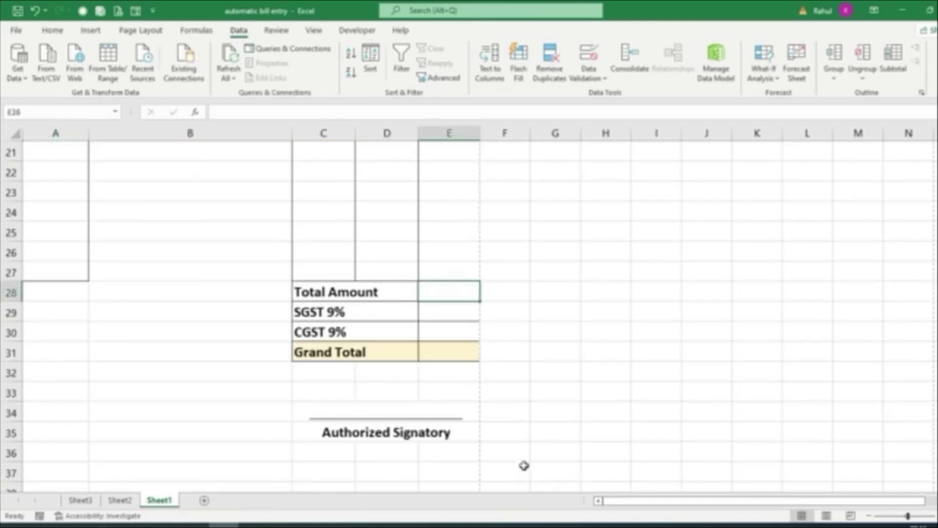
scroll(523, 465, up, 3)
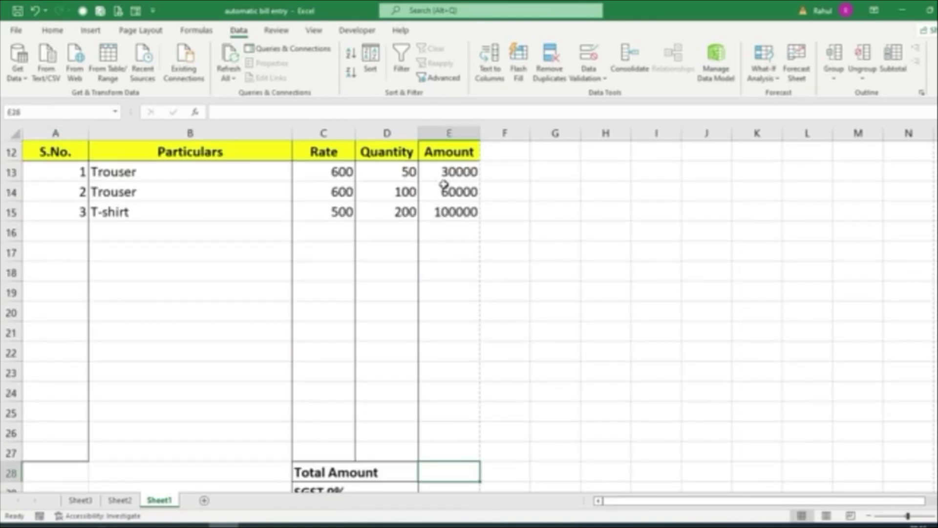
drag(446, 171, 441, 452)
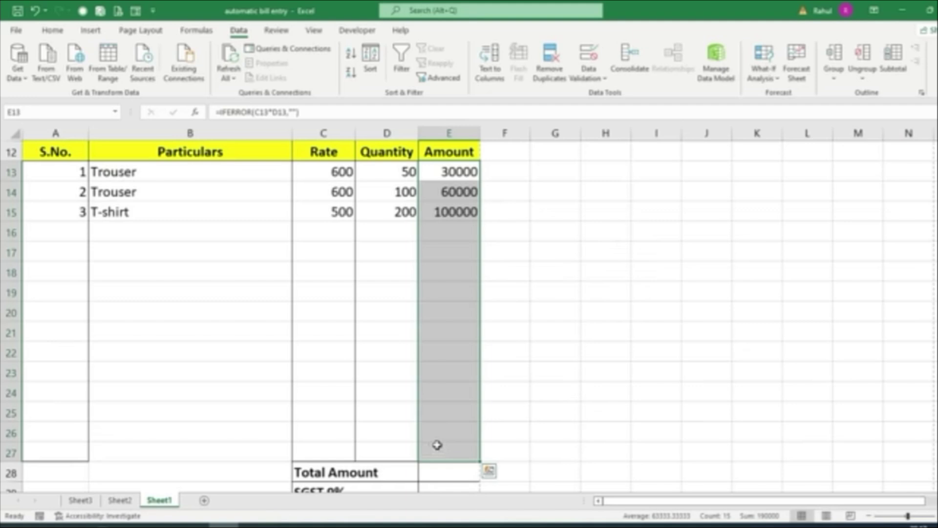
AutoSum E13:E27 into E28 as =SUM(E13:E27), giving a total of 190000
click(435, 470)
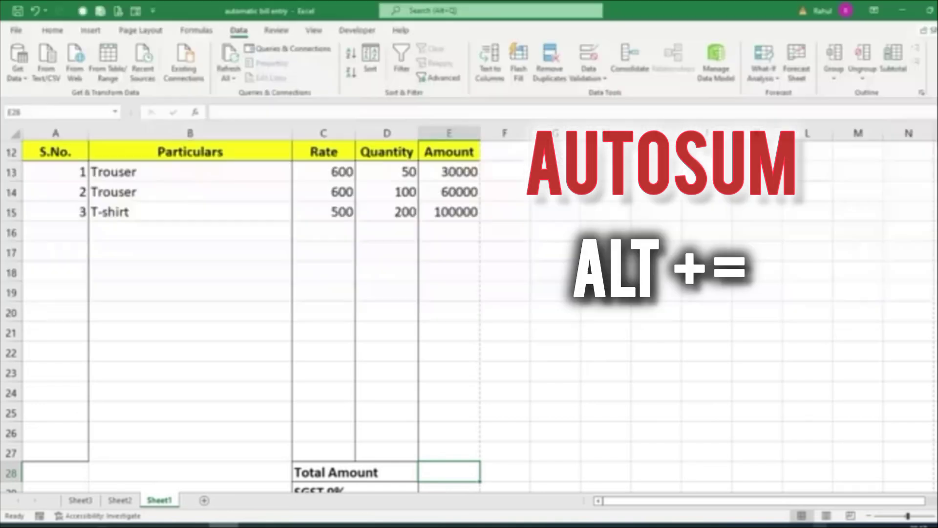
key(alt+equal)
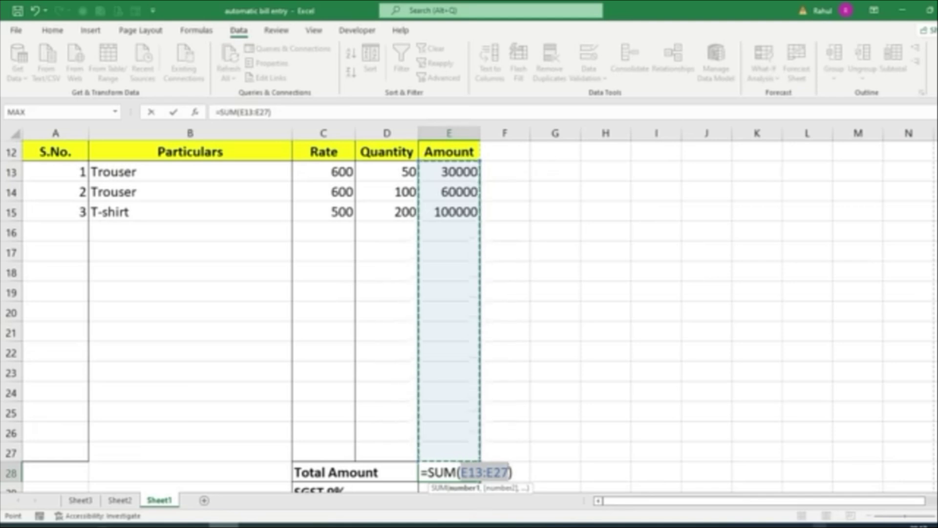
key(Return)
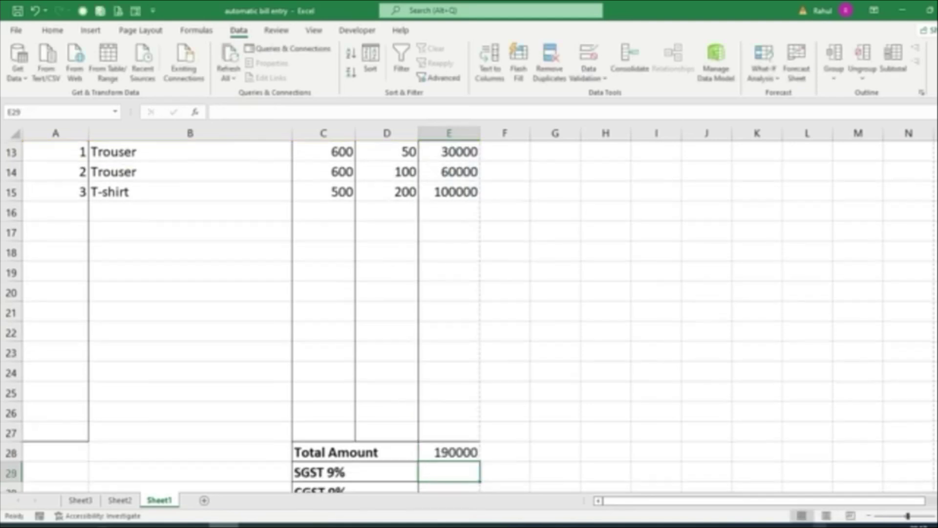
Enter =E28*9% for SGST in E29 and CGST in E30, each giving 17100
scroll(481, 451, down, 3)
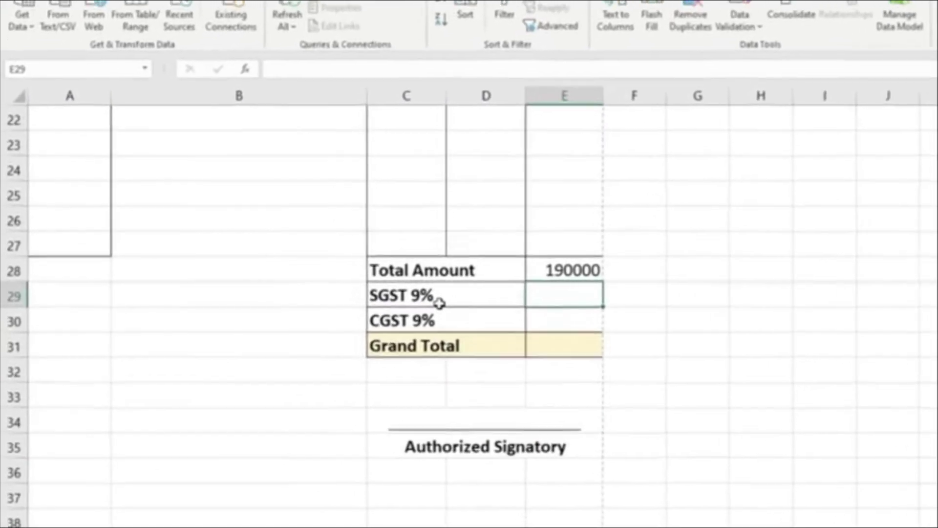
text(=)
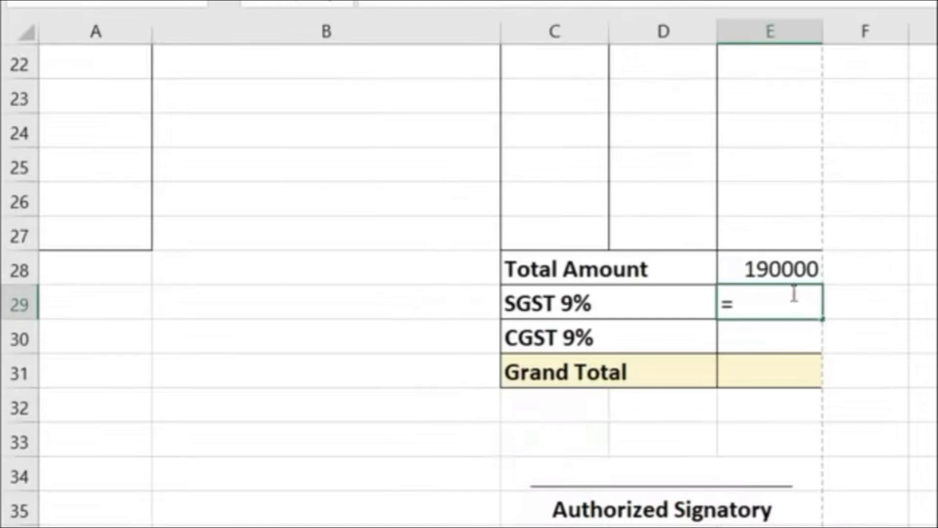
click(781, 270)
text(*)
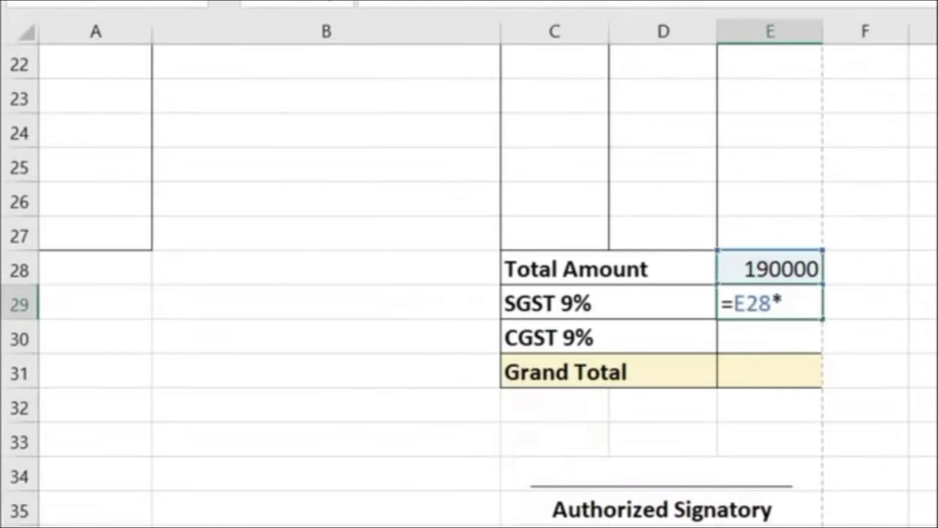
text(9%)
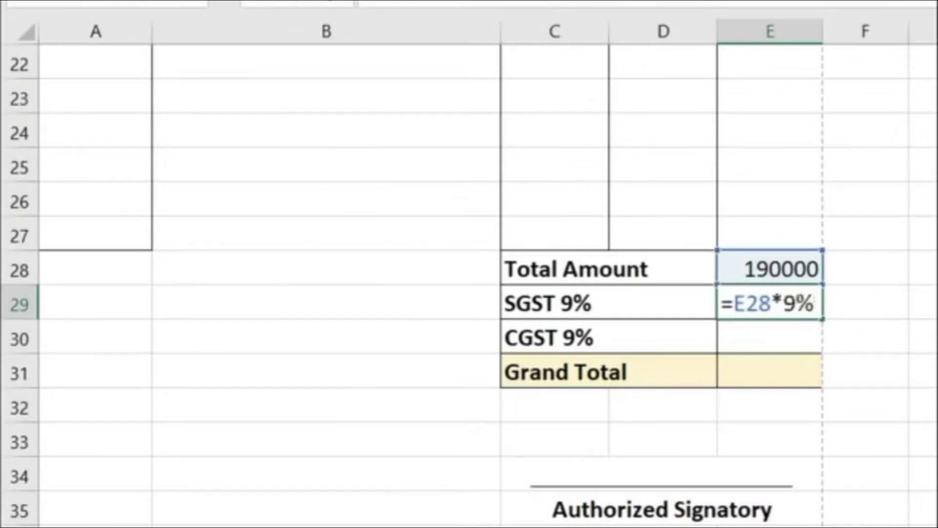
key(Return)
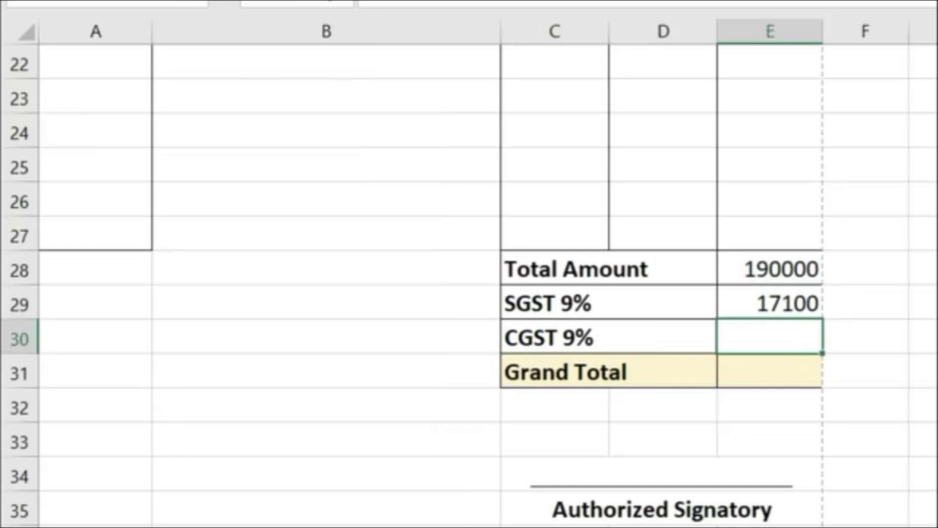
text(=)
click(777, 264)
text(*)
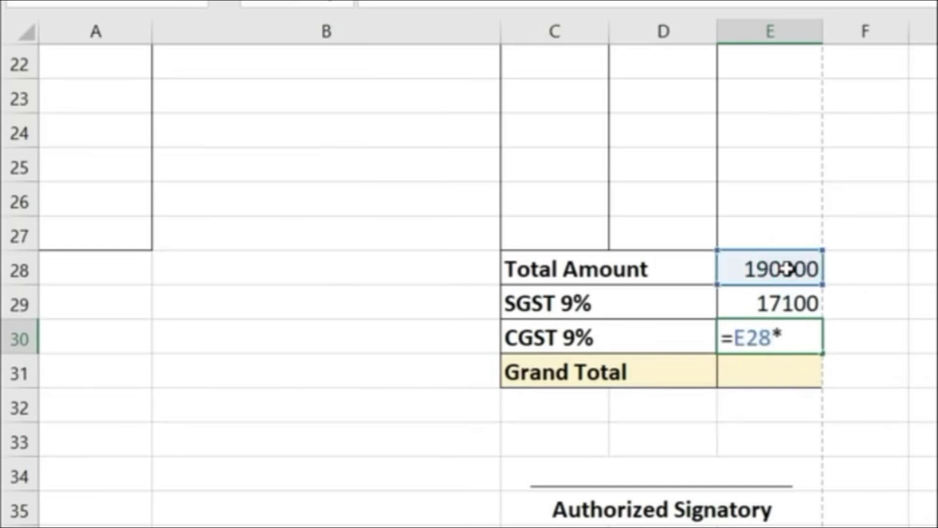
text(9%)
key(Return)
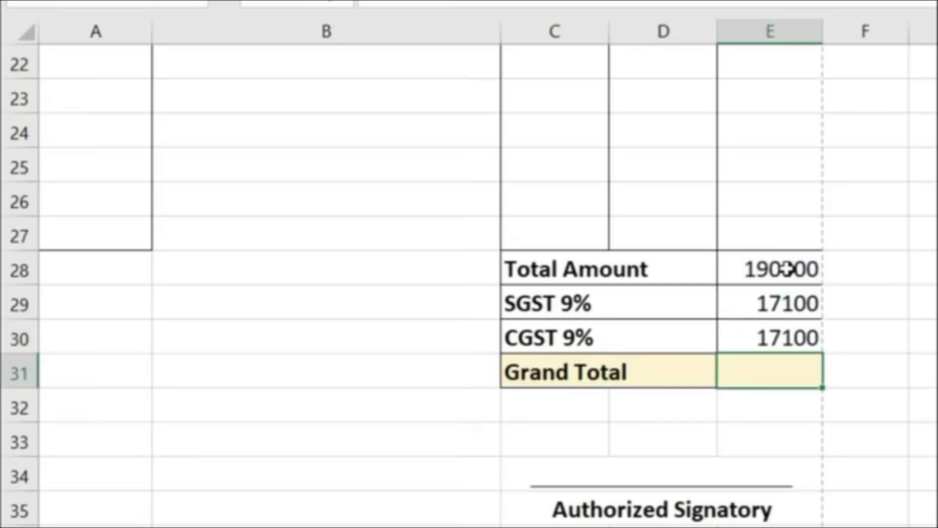
Enter the Grand Total =E28+E29+E30 in E31, giving 224200
text(=)
click(785, 269)
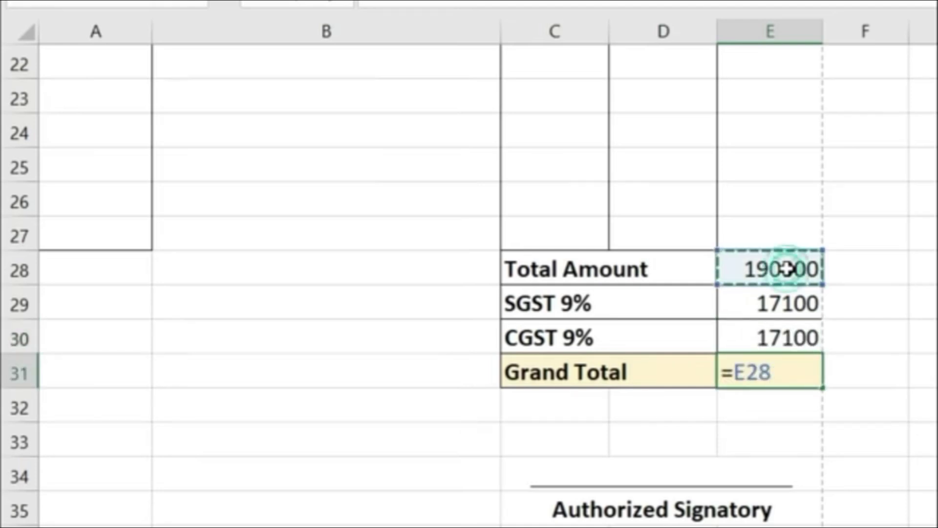
text(+)
click(783, 298)
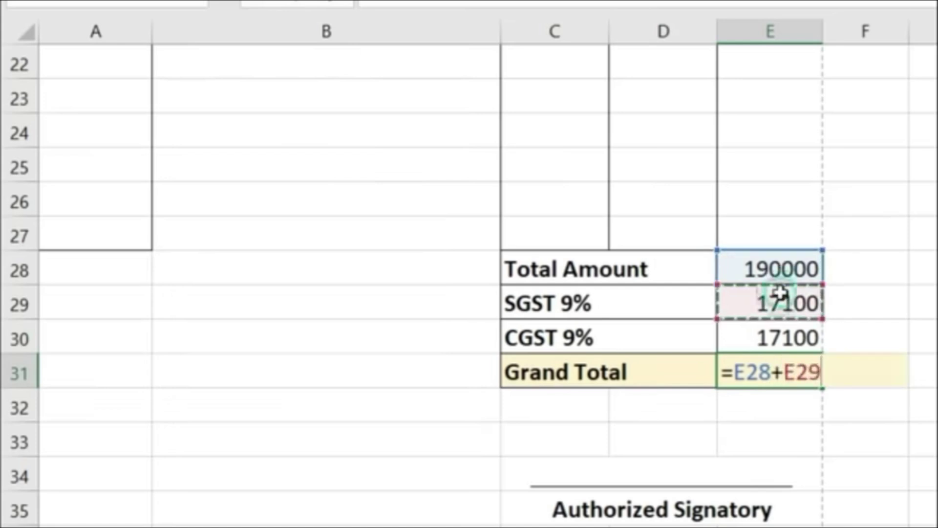
text(+)
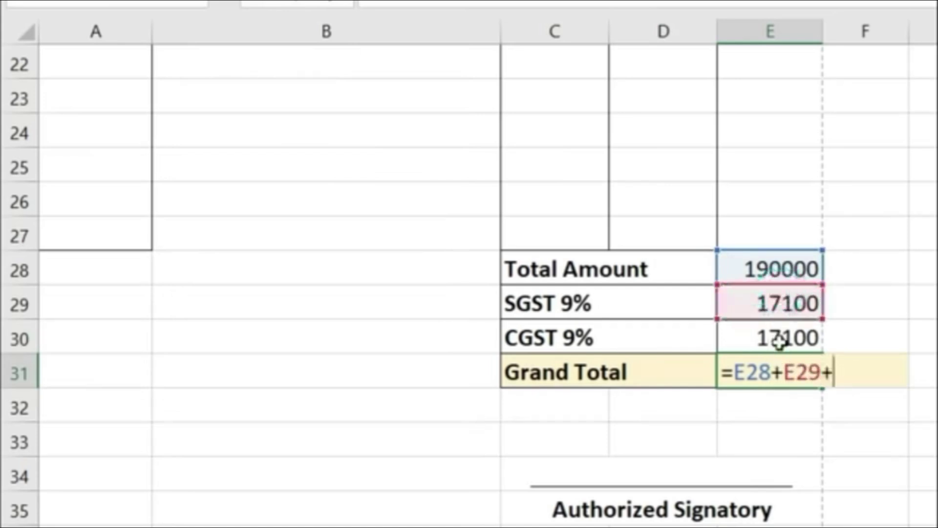
click(779, 338)
key(Return)
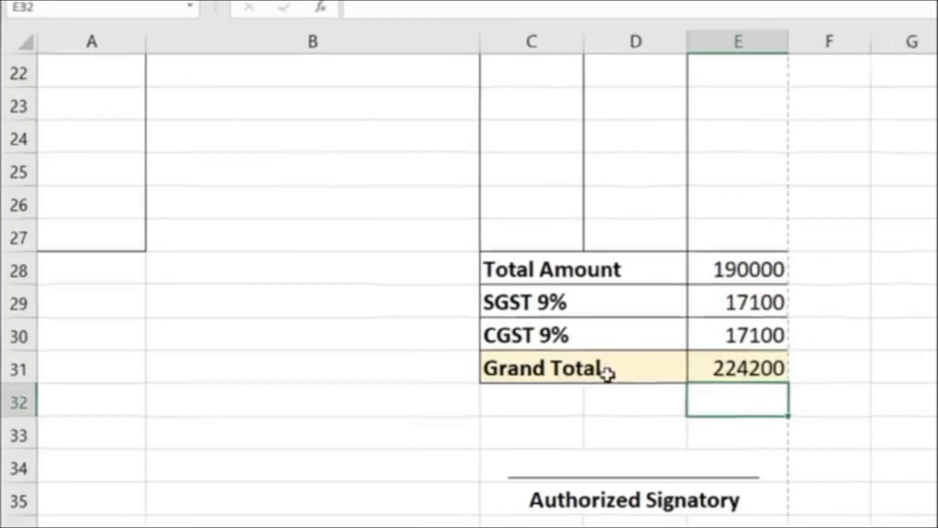
click(762, 373)
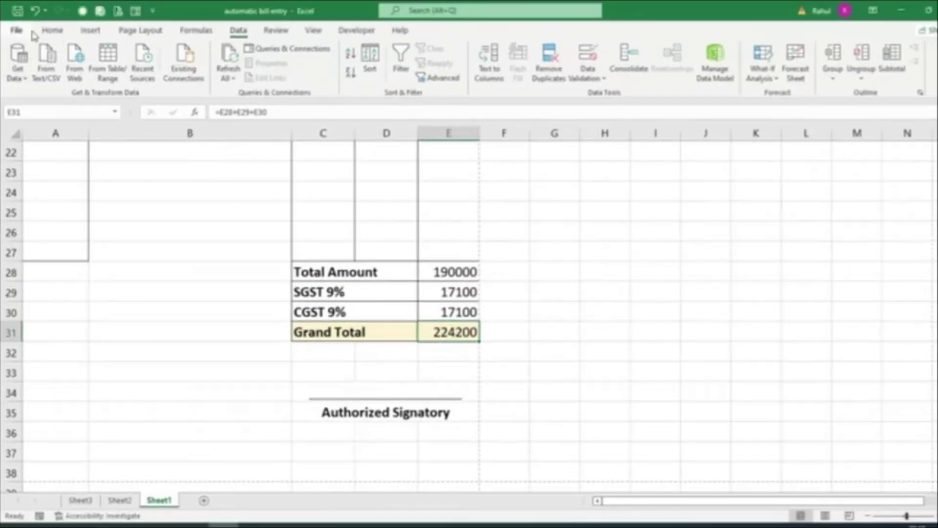
Make the Grand Total 224200 in E31 bold
click(52, 30)
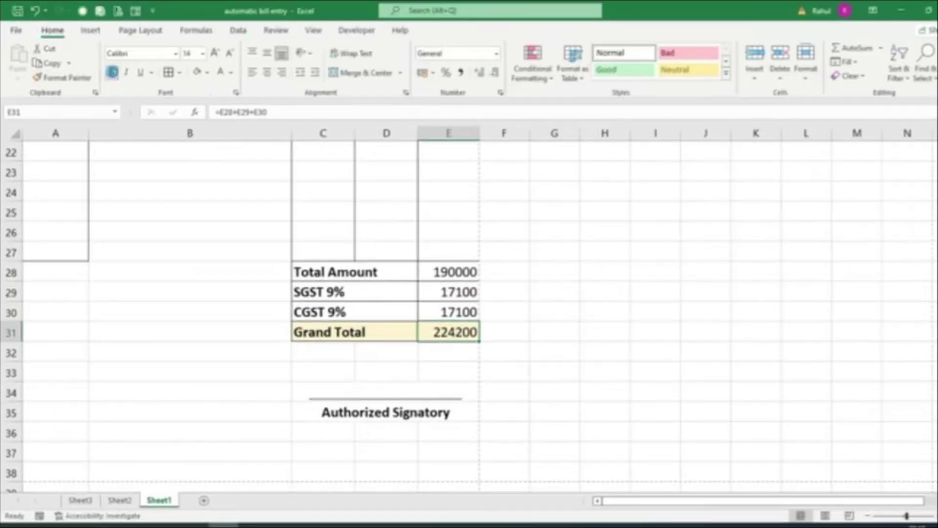
click(111, 72)
scroll(567, 488, up, 5)
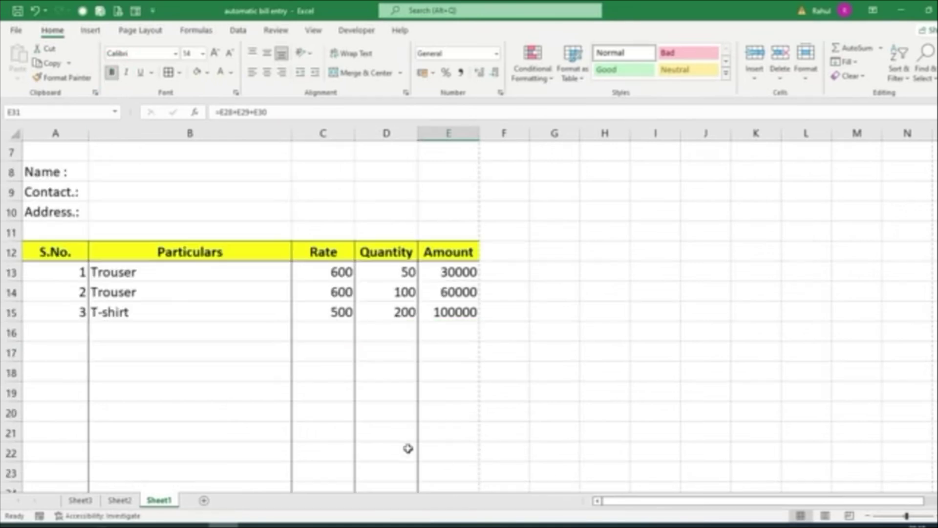
Preview the invoice as a printed page, then return to the sheet
scroll(407, 449, up, 2)
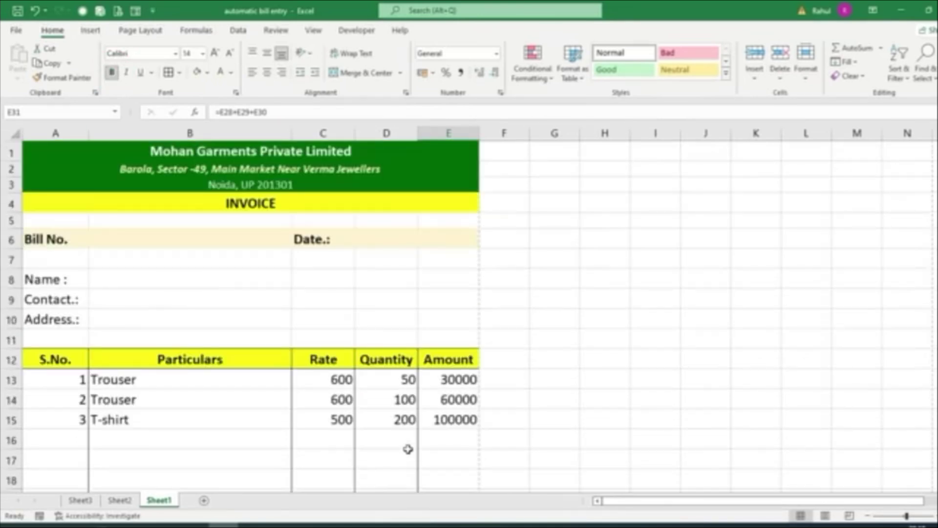
key(ctrl+p)
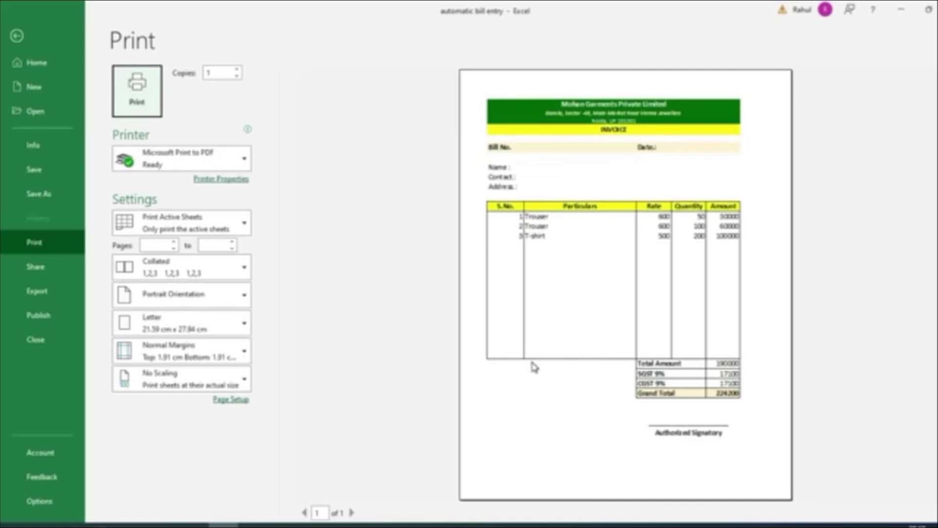
key(Escape)
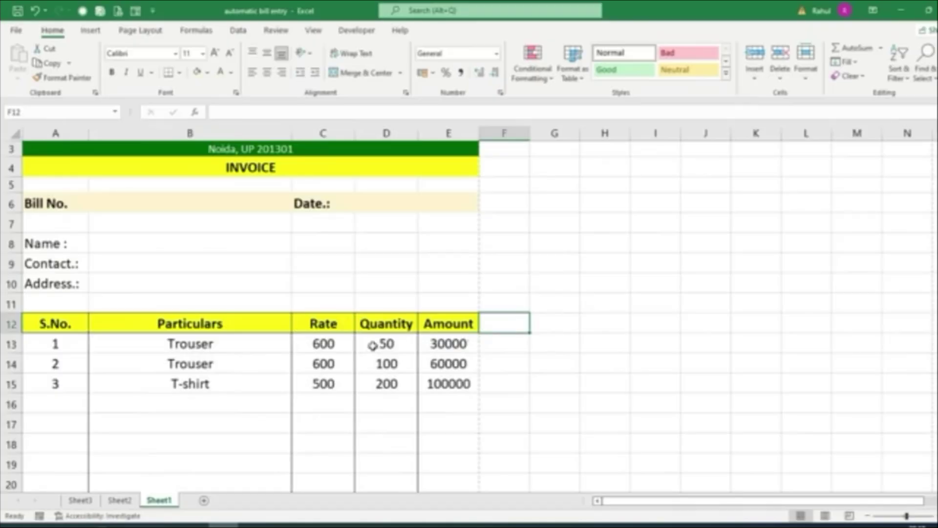
scroll(110, 233, up, 1)
Enter bill number ES1002 and invoice date 26/10/2022
click(115, 239)
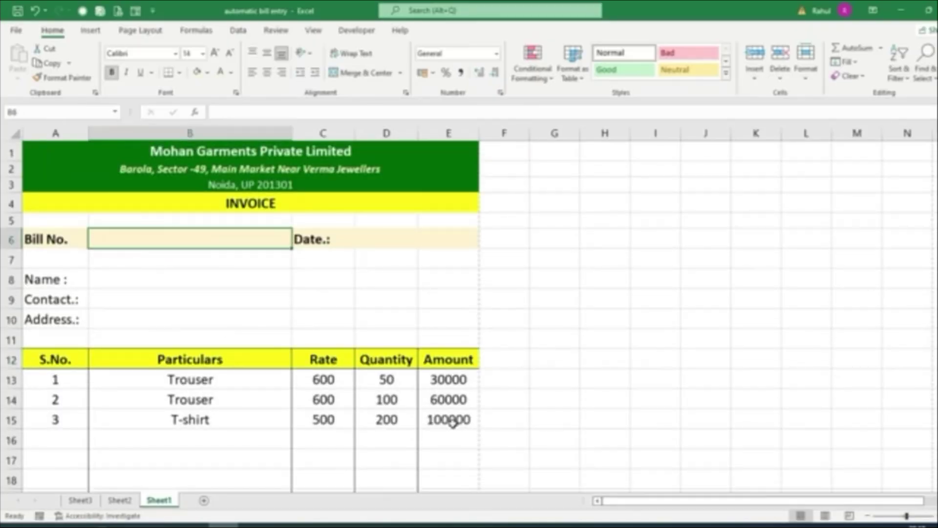
text(e)
key(BackSpace)
text(ES)
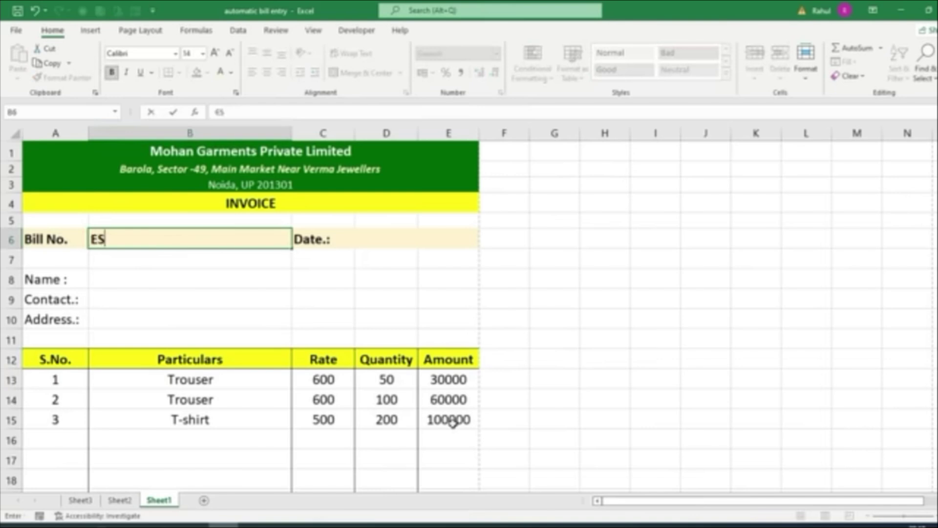
text(1002)
key(Tab)
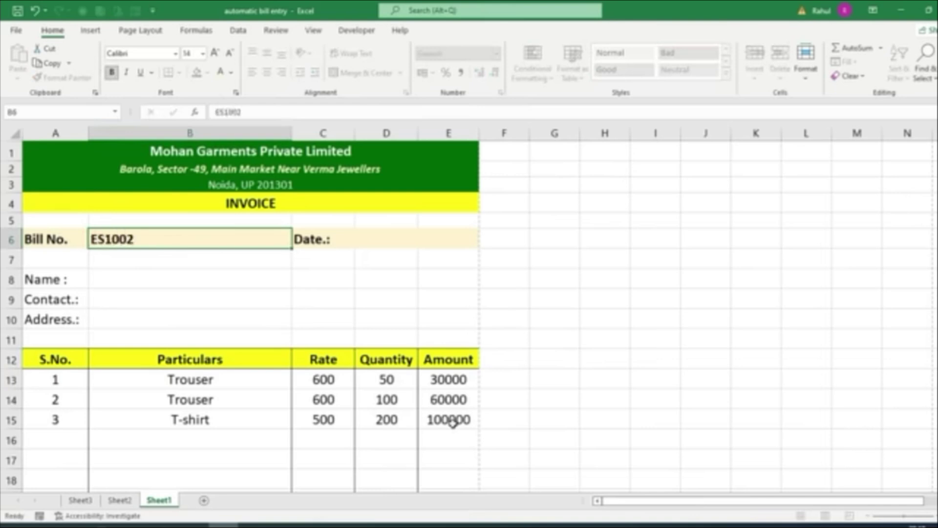
key(Tab)
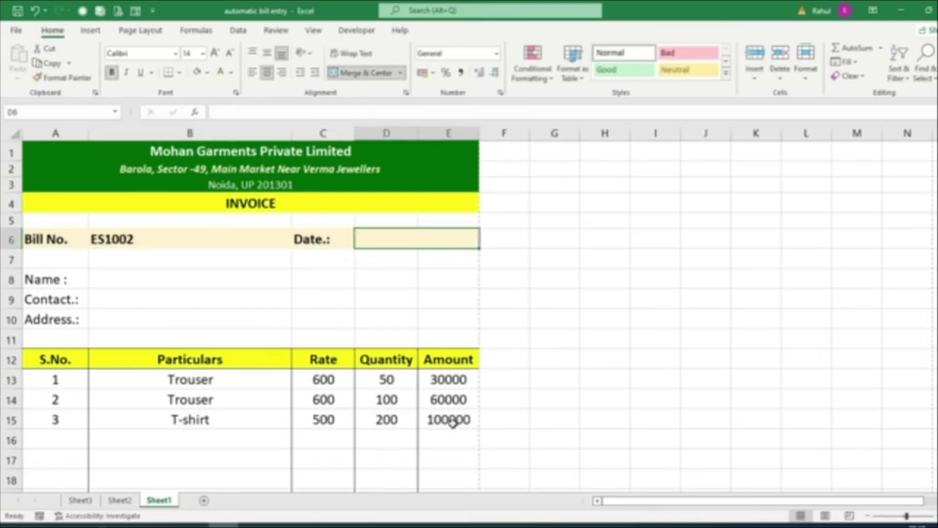
text(26/10/20)
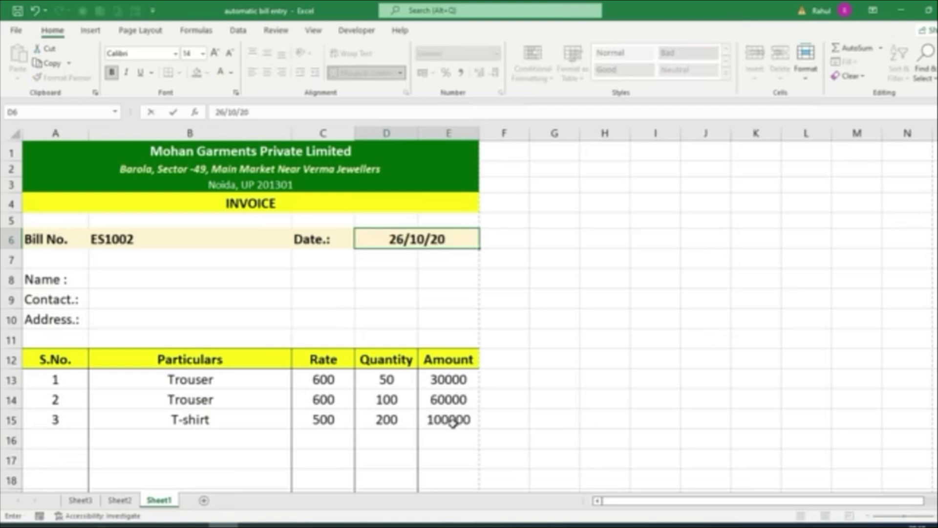
text(22)
key(Return)
Fill in the customer's name, contact number and address in B8–B10
key(Return)
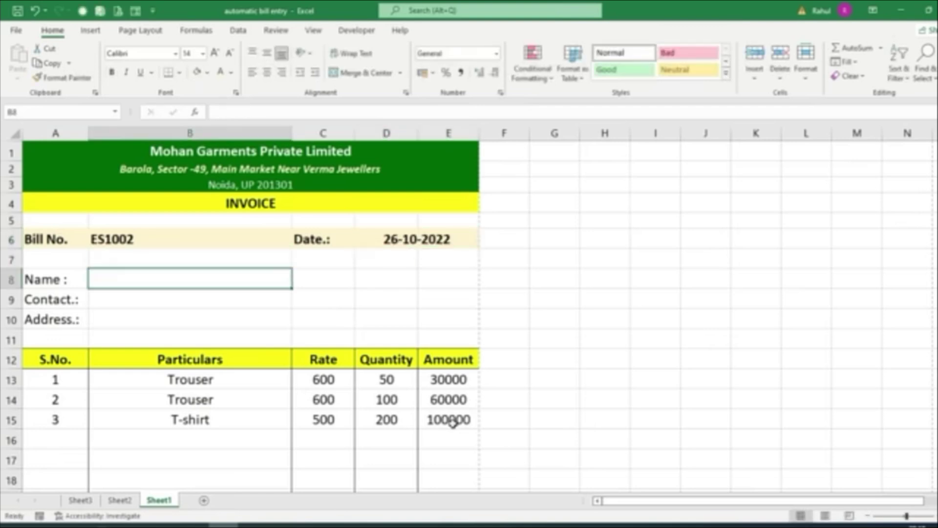
text(Rajesh)
key(Return)
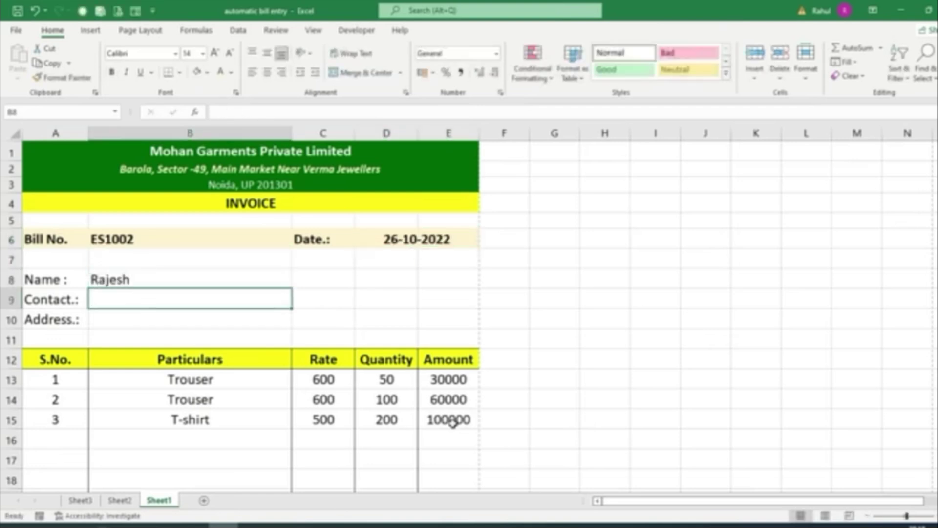
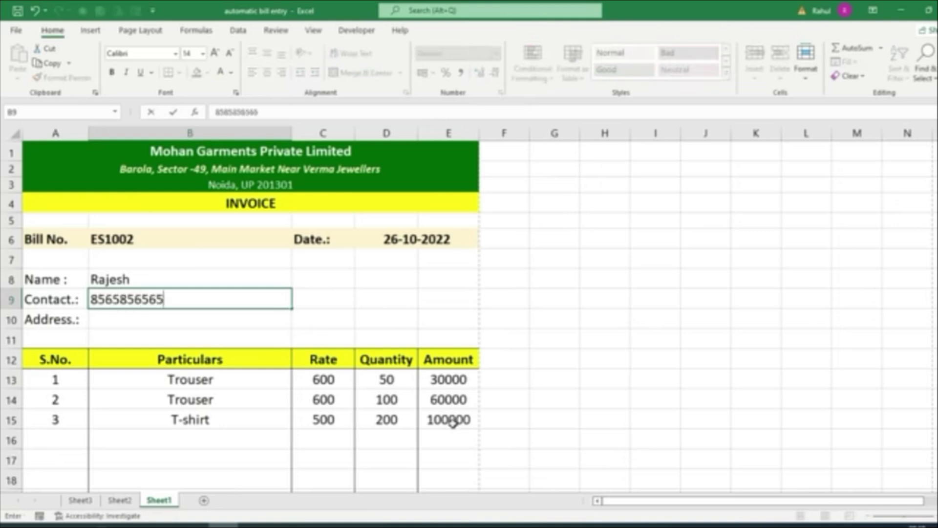
key(Return)
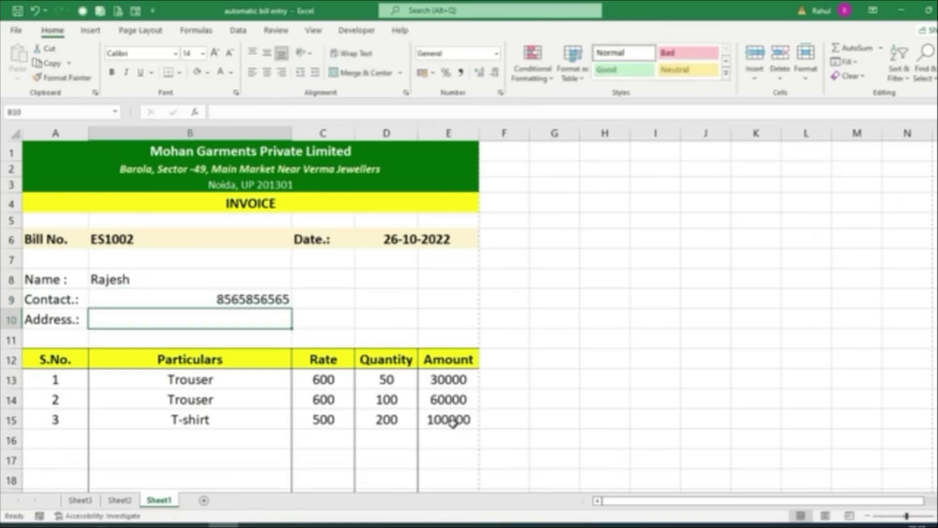
text(Sadarpur Sec)
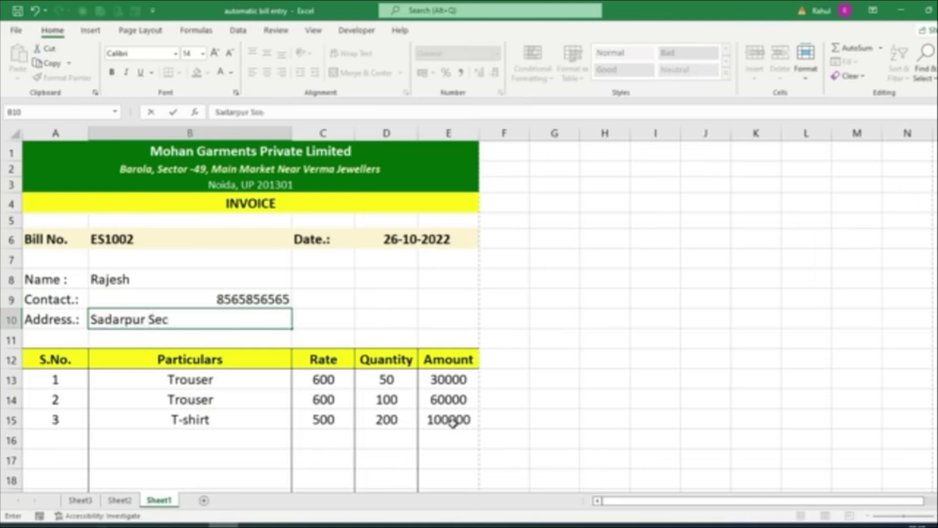
text(-45, Noida)
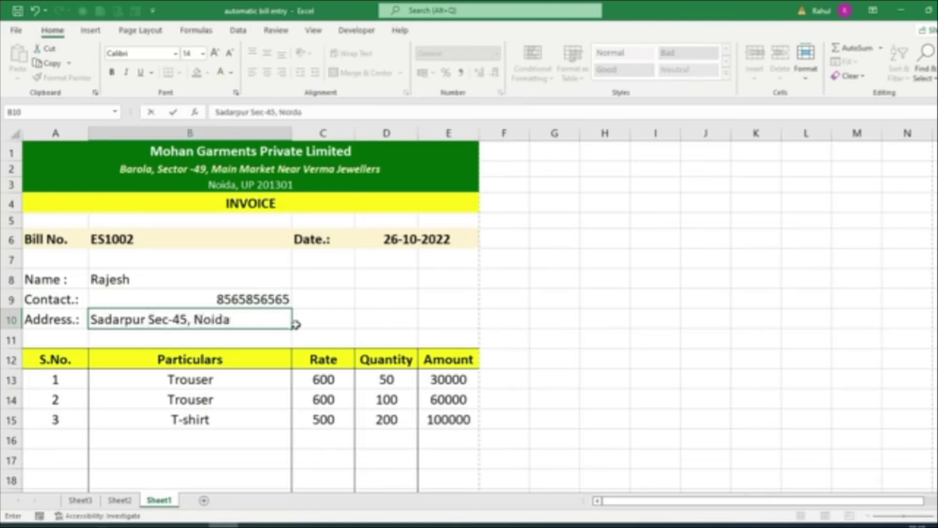
drag(74, 281, 61, 320)
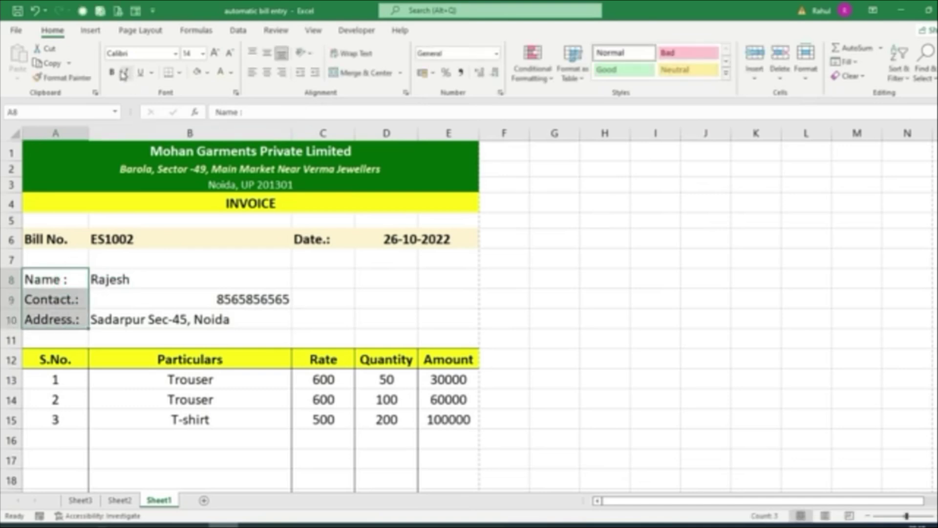
Bold labels A8:A10, left-align details B8:B10, and check the print preview
click(112, 72)
drag(167, 281, 168, 320)
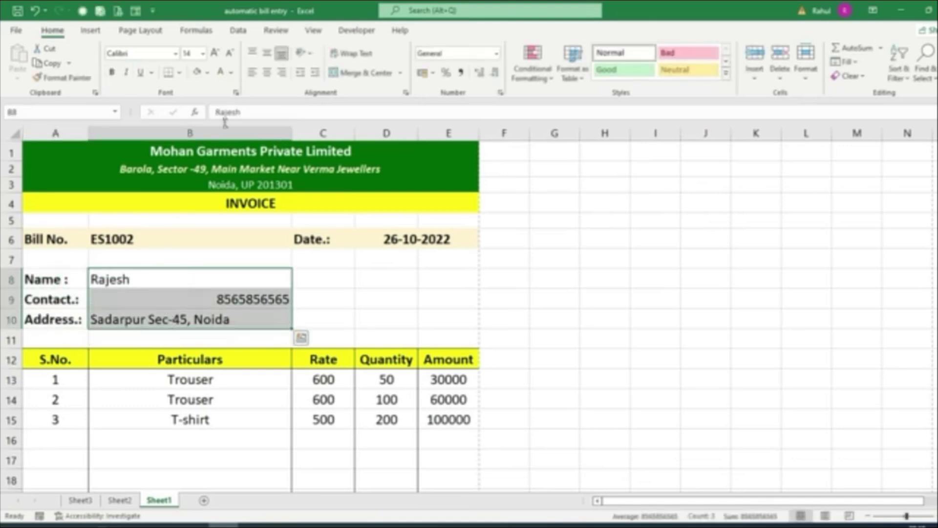
click(252, 72)
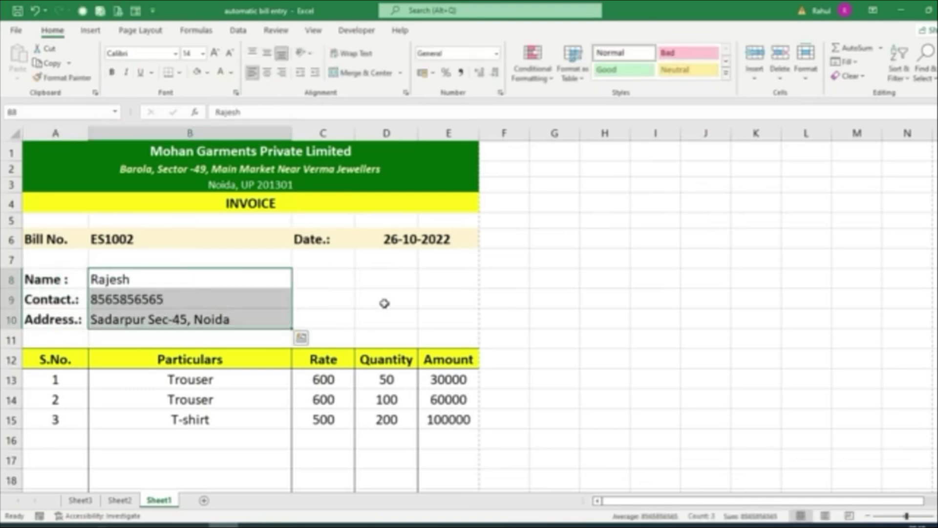
key(ctrl+p)
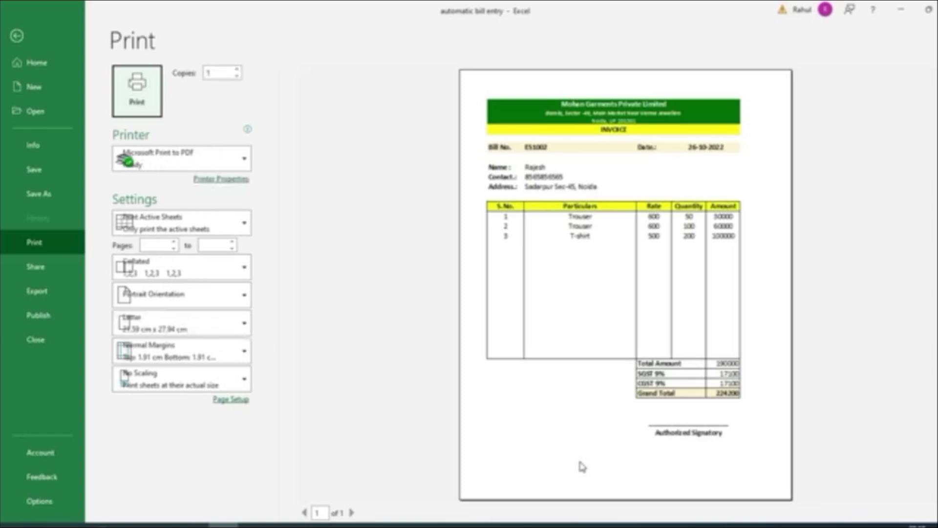
key(Escape)
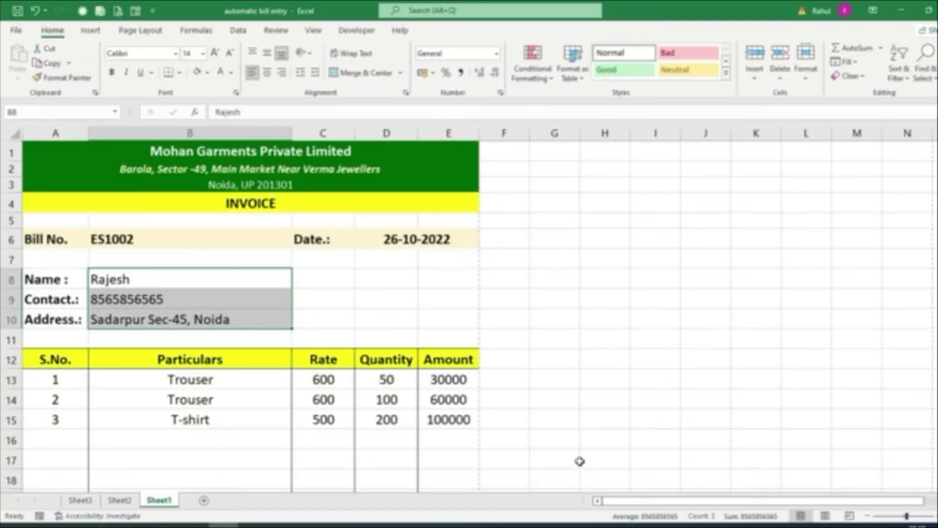
Save the invoice as a PDF named 'automatic bill entry' in Documents
key(F12)
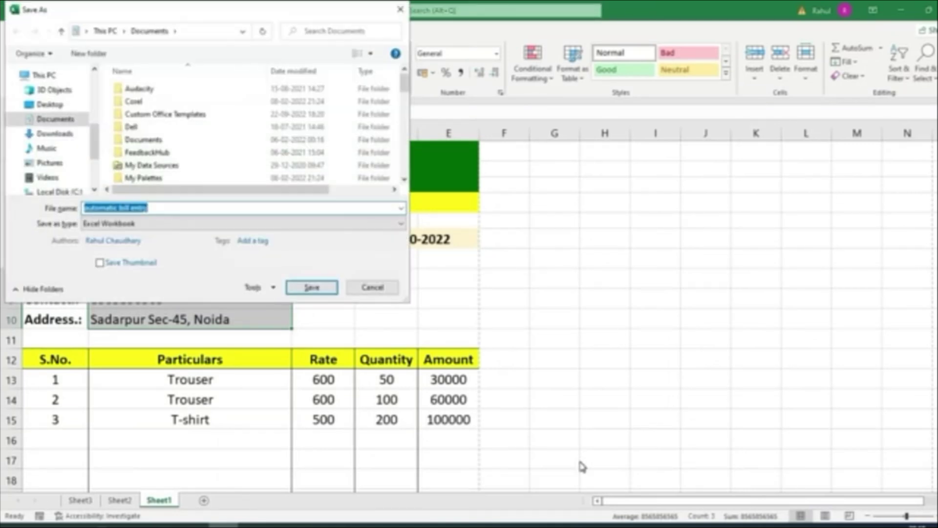
click(98, 223)
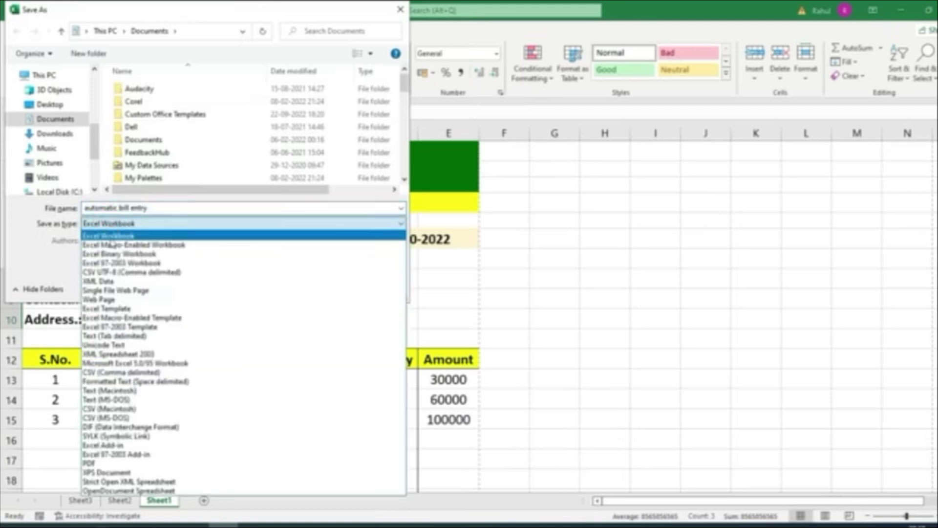
click(108, 462)
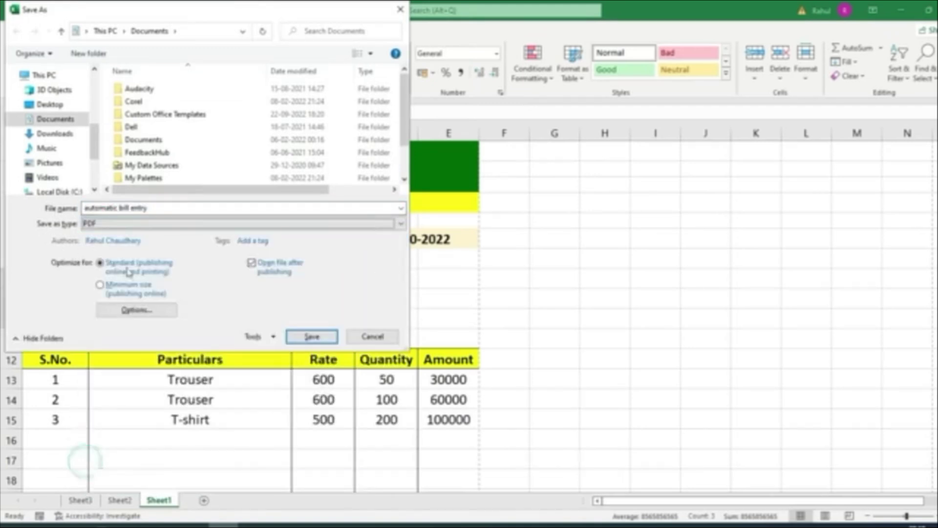
click(154, 210)
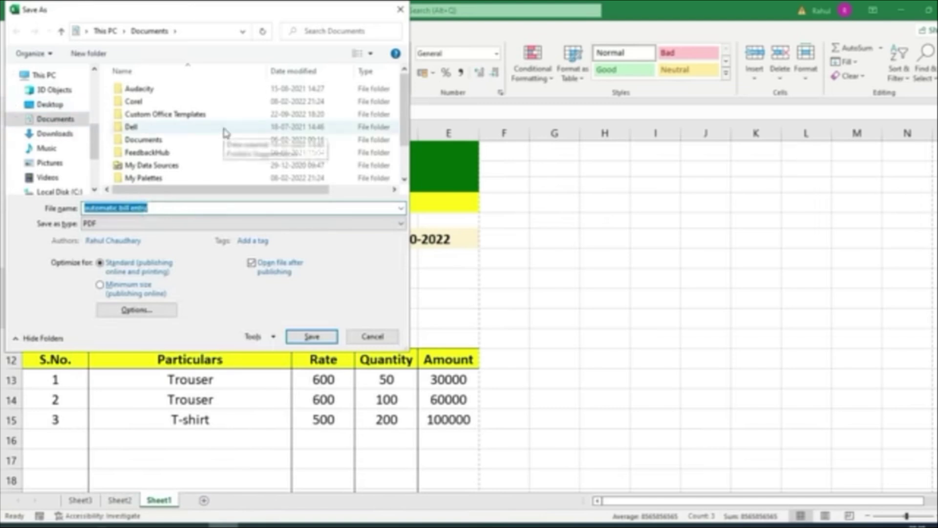
key(Escape)
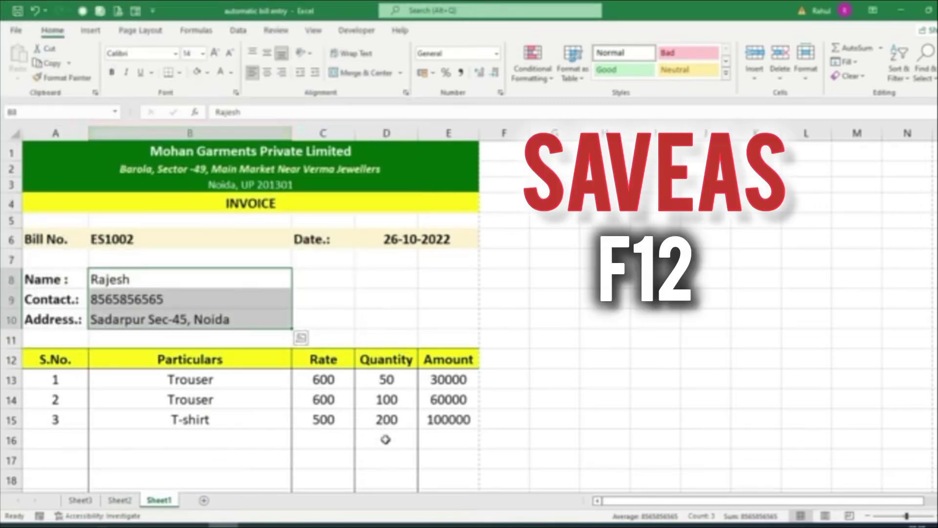
Check the item dropdown in B13, leaving Trouser selected
scroll(391, 452, down, 2)
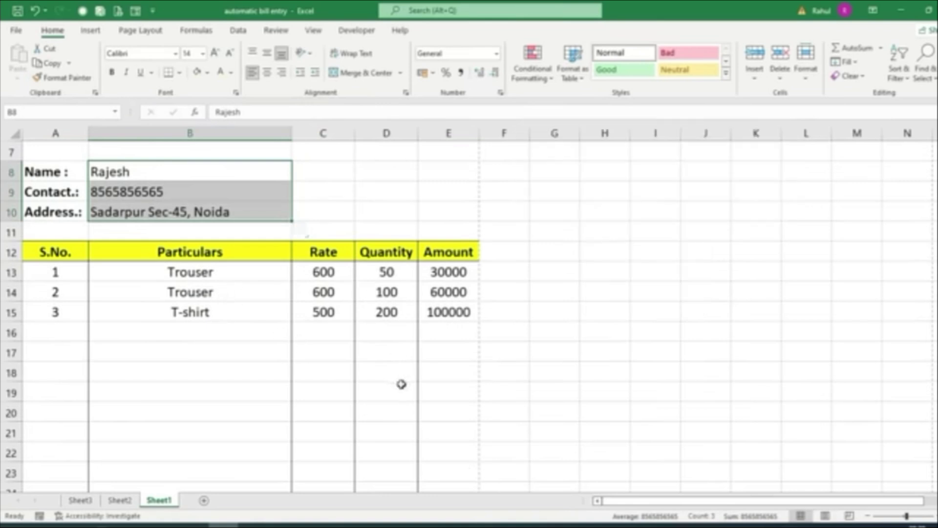
click(230, 276)
click(296, 278)
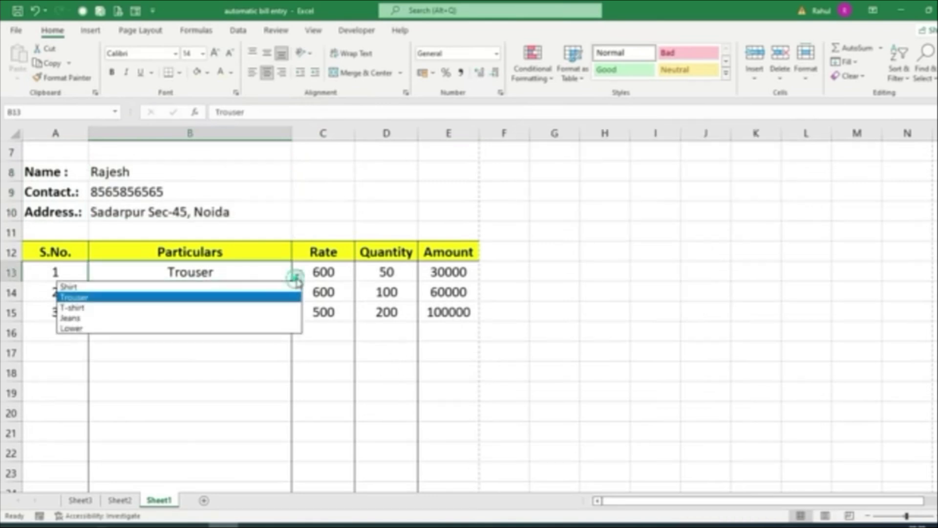
click(238, 363)
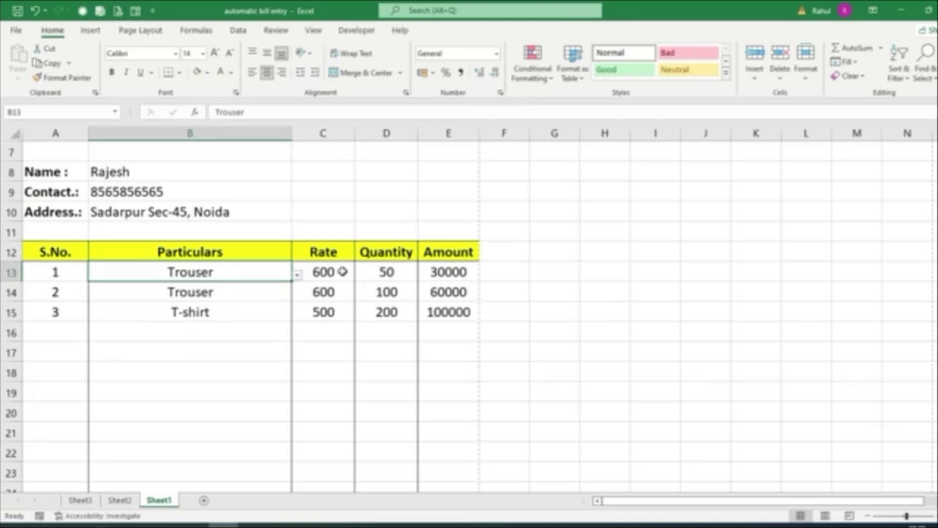
Select cells B6 and D5, then display the Developer tab's macro tools
scroll(385, 382, down, 4)
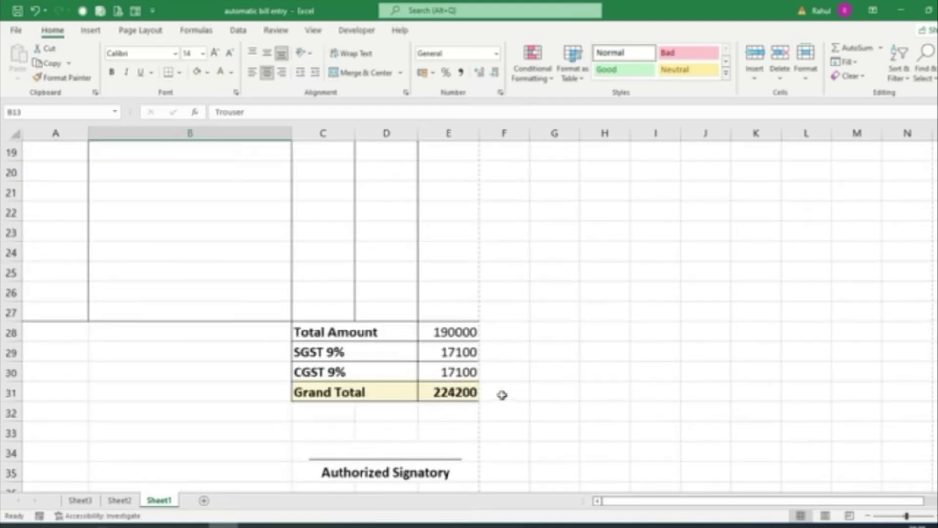
scroll(503, 395, up, 5)
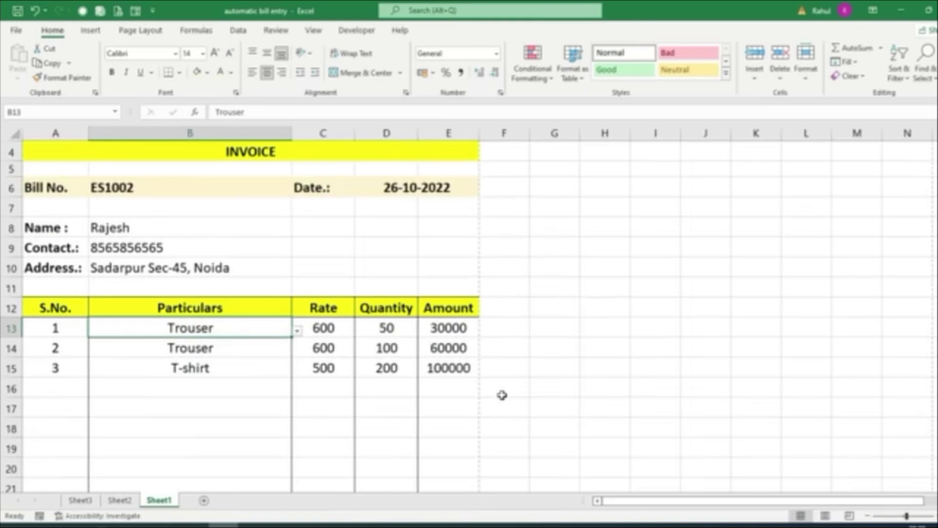
scroll(502, 394, up, 1)
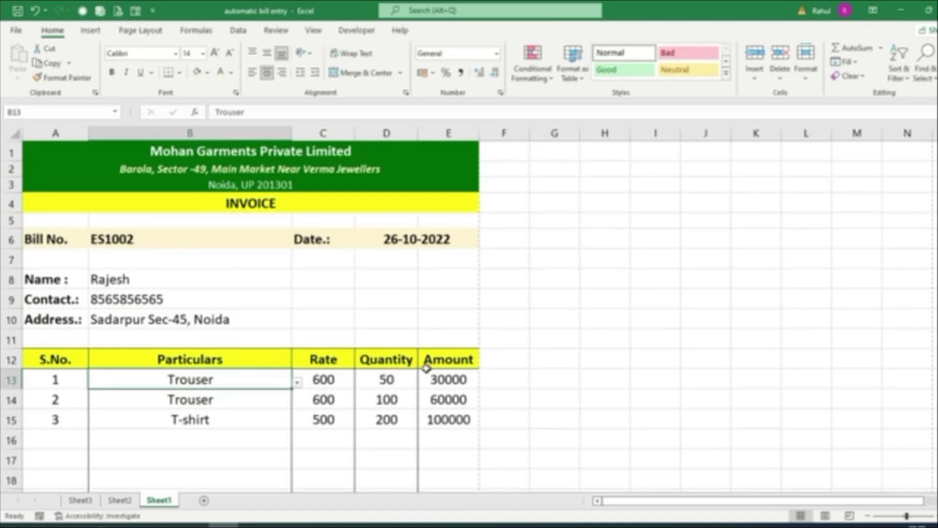
click(195, 241)
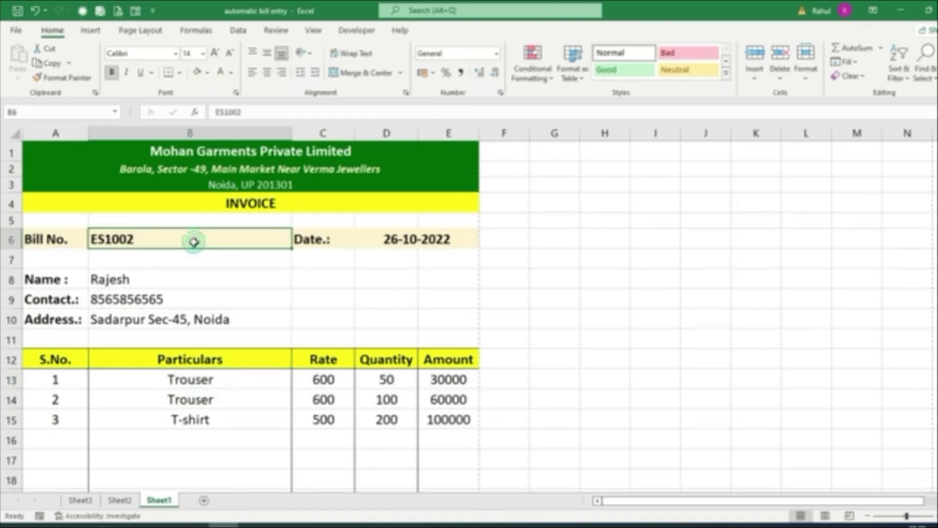
click(392, 225)
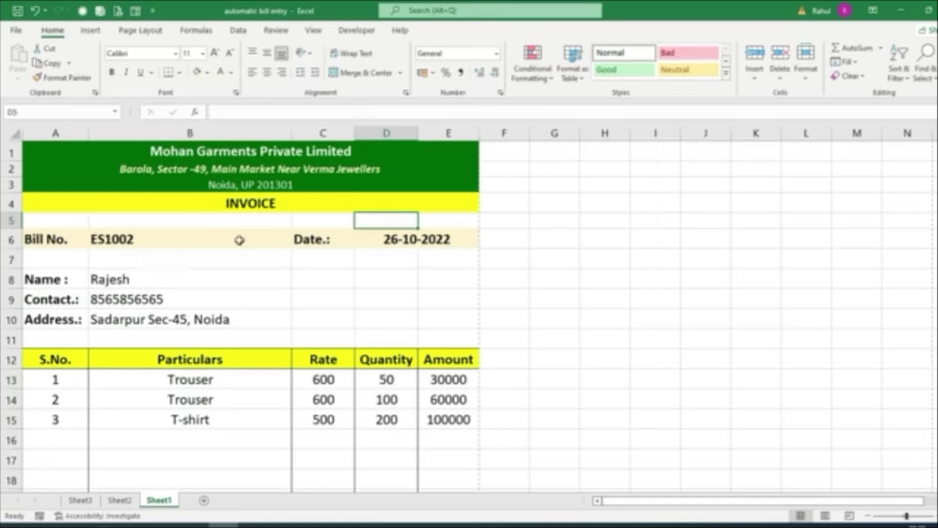
click(351, 35)
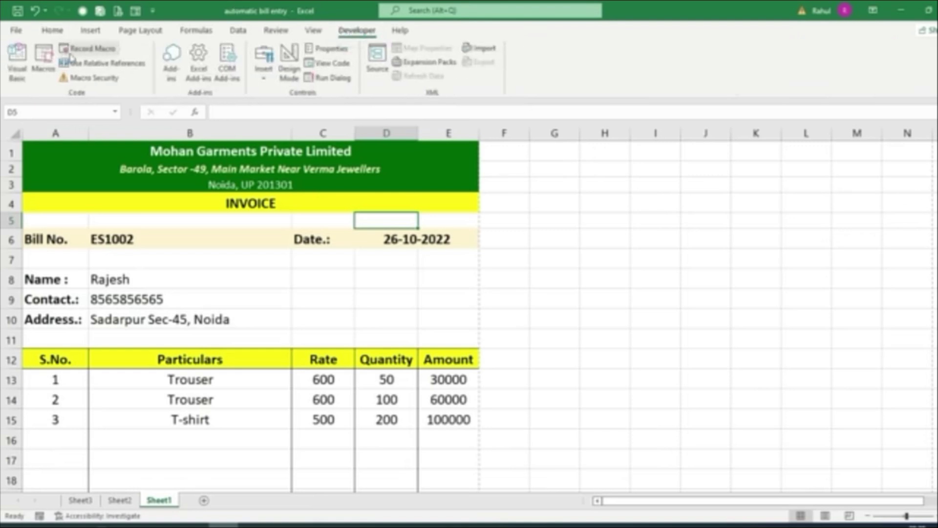
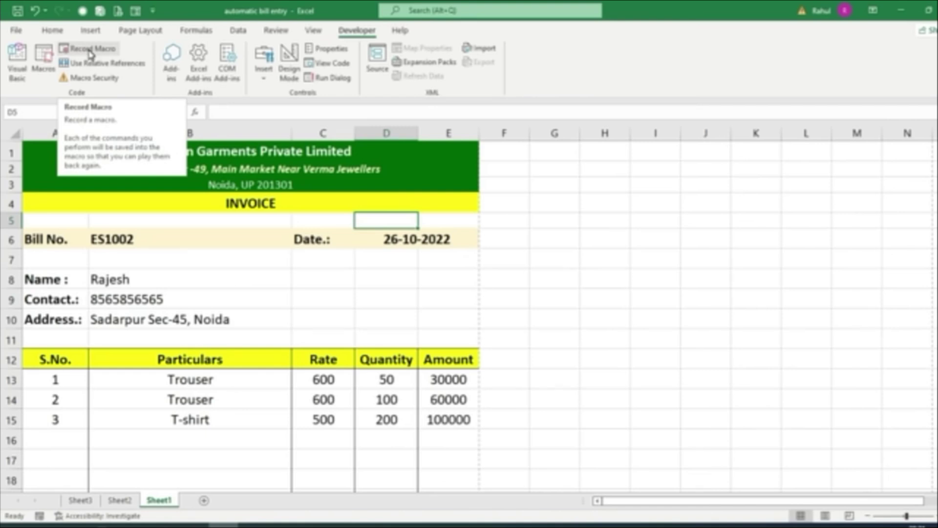
Set up recording of macro Macro2 with shortcut Ctrl+Shift+E, stored in This Workbook
click(89, 51)
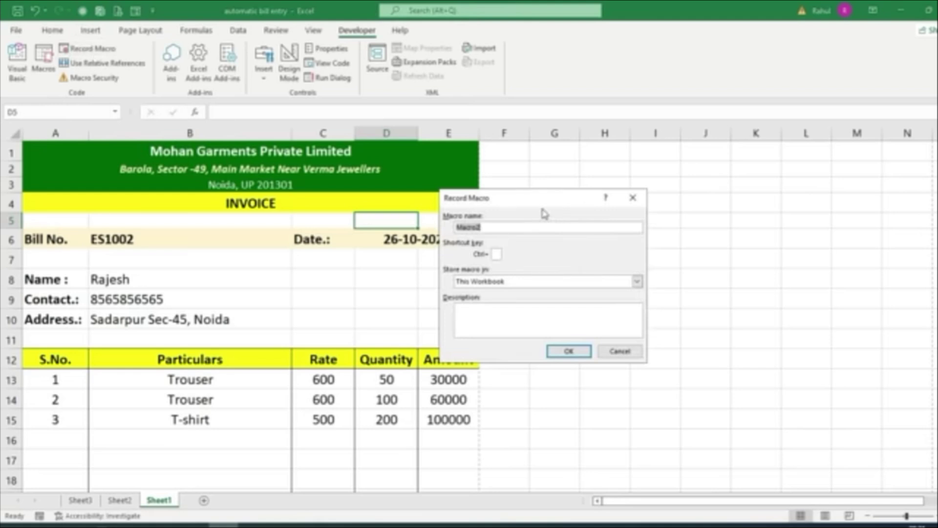
drag(542, 201, 556, 212)
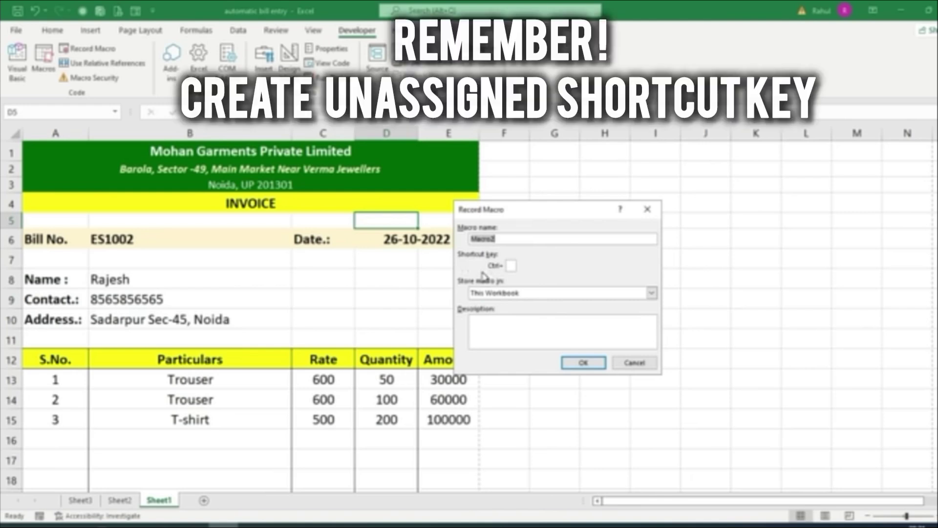
click(510, 266)
text(E)
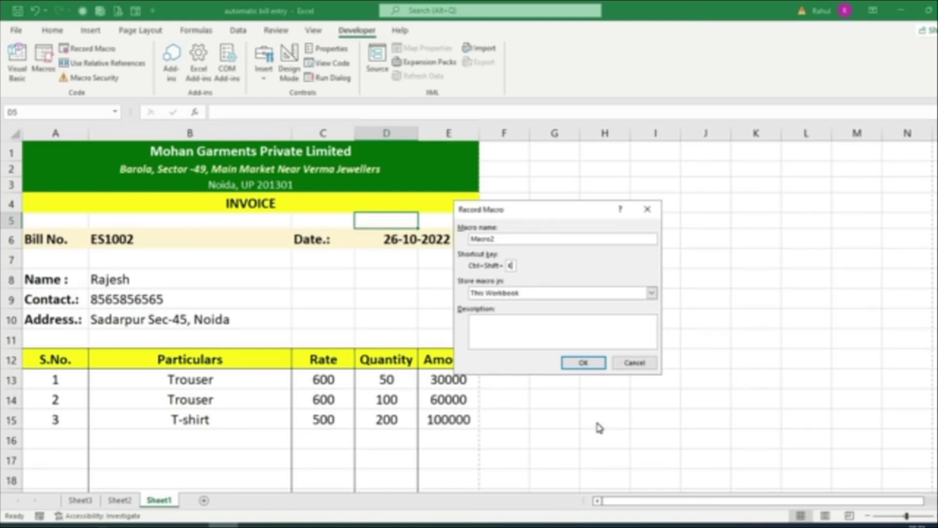
Start recording, then clear the bill number in B6, the date in D6 and the customer details in B8:B10
click(588, 362)
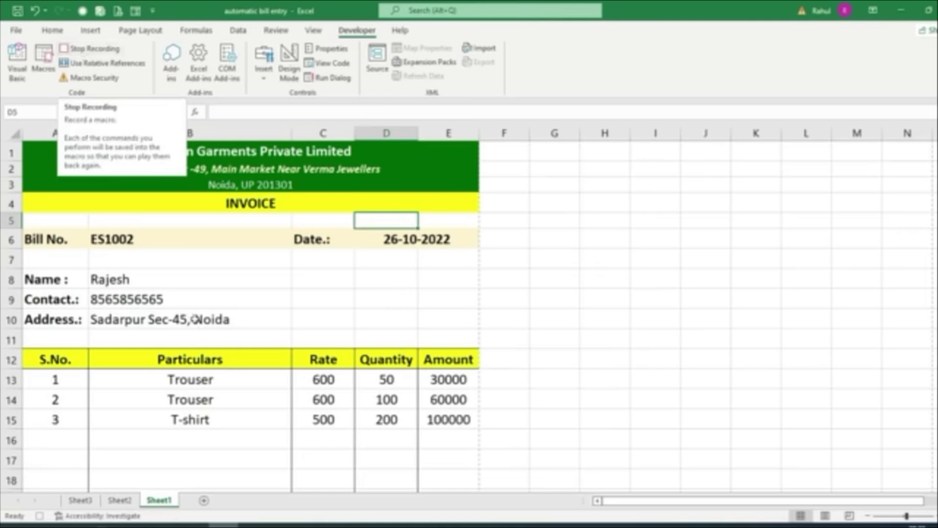
click(103, 240)
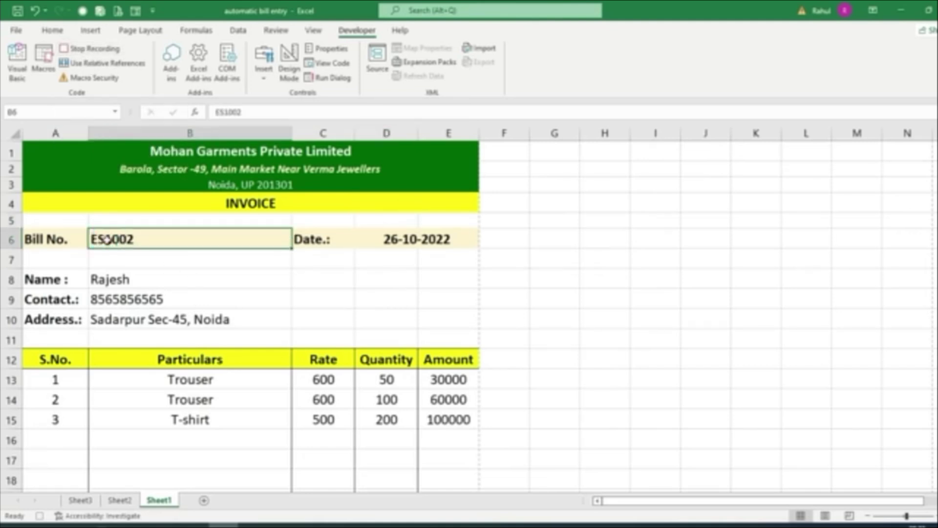
key(Delete)
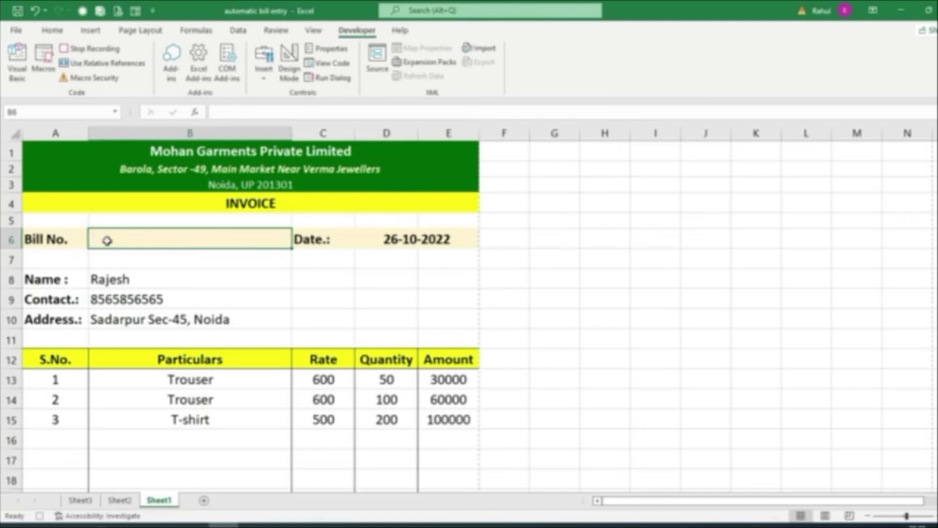
click(386, 242)
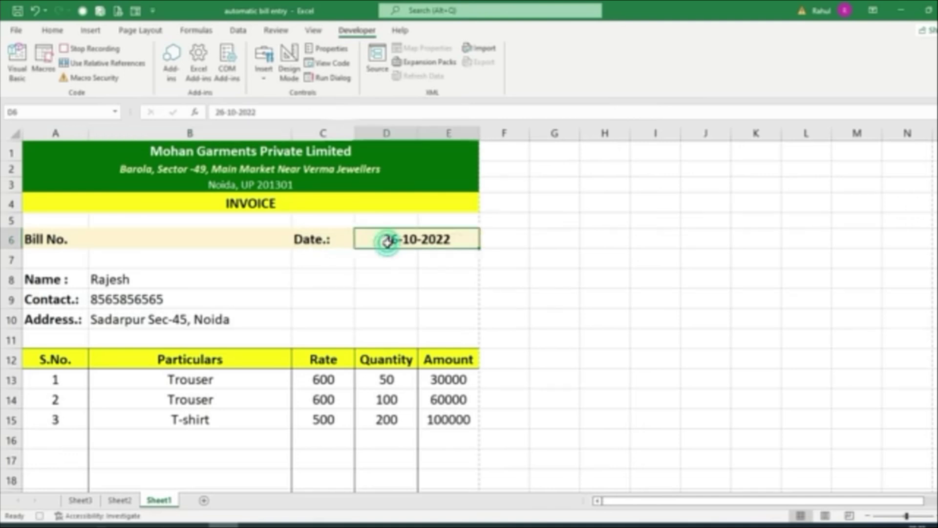
key(Delete)
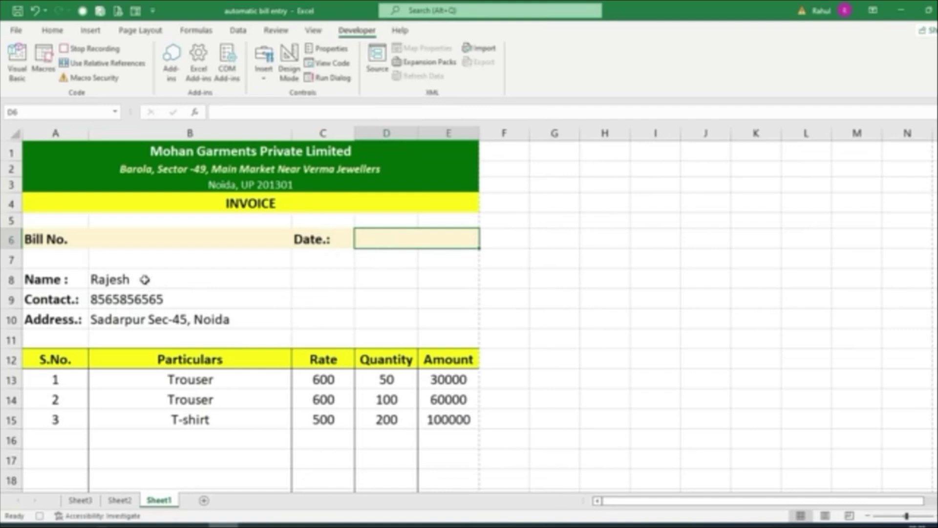
drag(143, 278, 146, 318)
key(Delete)
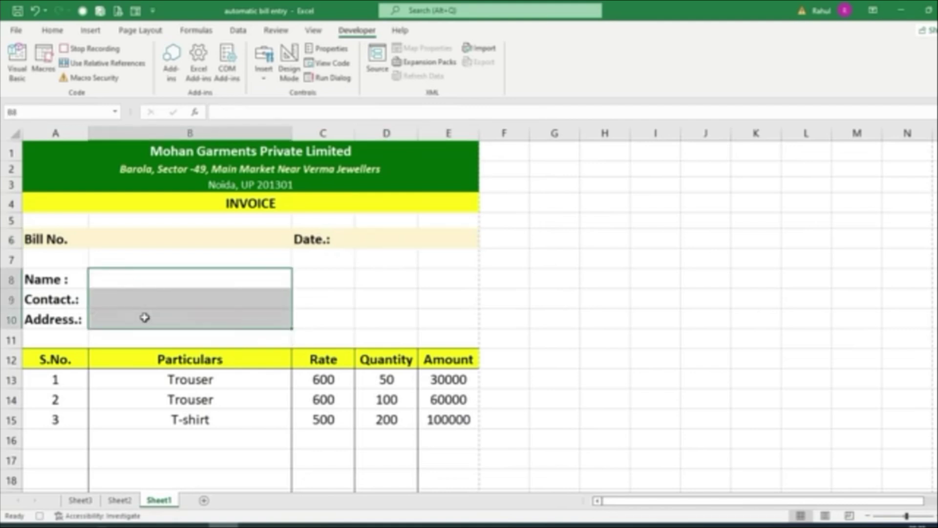
Clear the item rows' Particulars B13:B27 and Quantities D13:D27, then stop the macro recording
scroll(139, 318, down, 3)
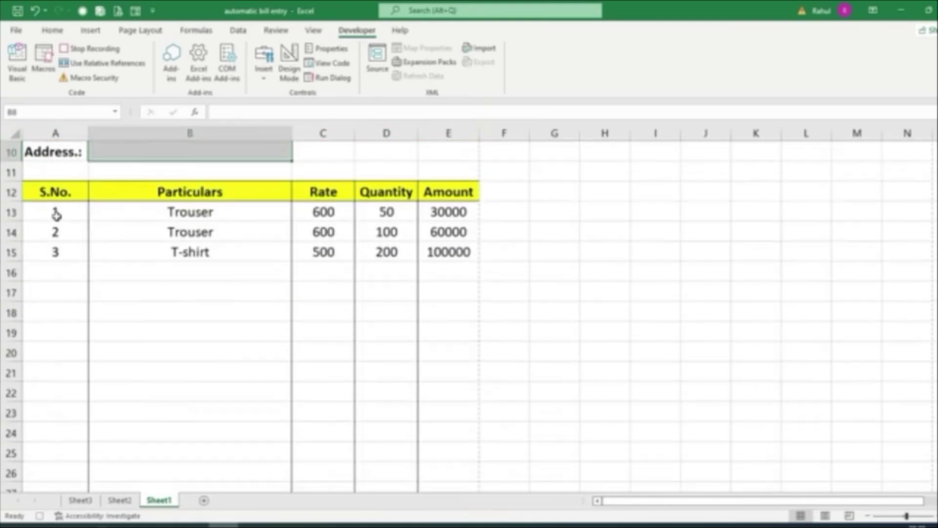
drag(54, 212, 60, 443)
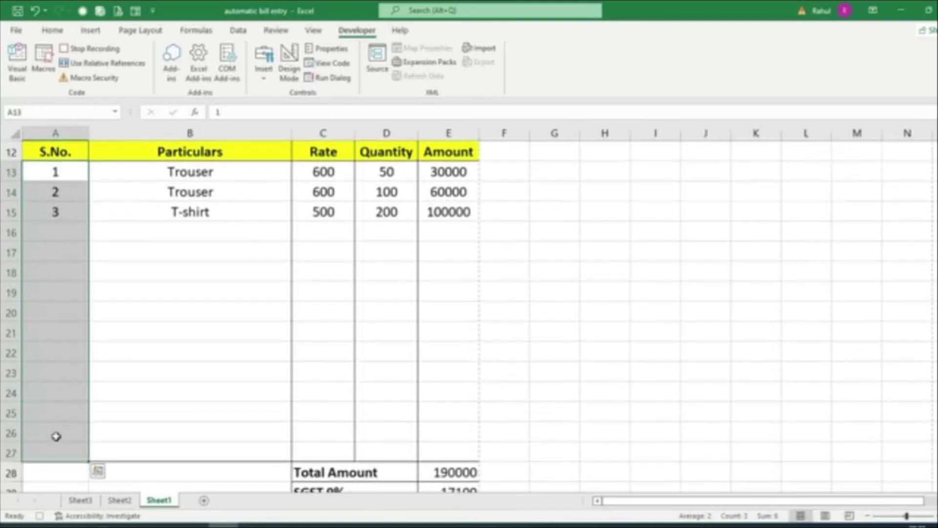
drag(215, 175, 211, 464)
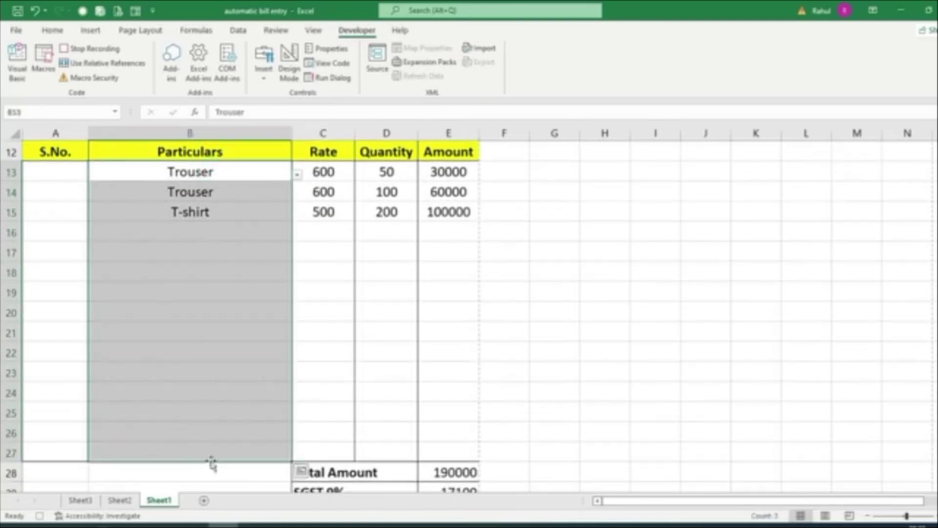
key(Delete)
drag(385, 174, 370, 454)
key(Delete)
scroll(654, 367, down, 2)
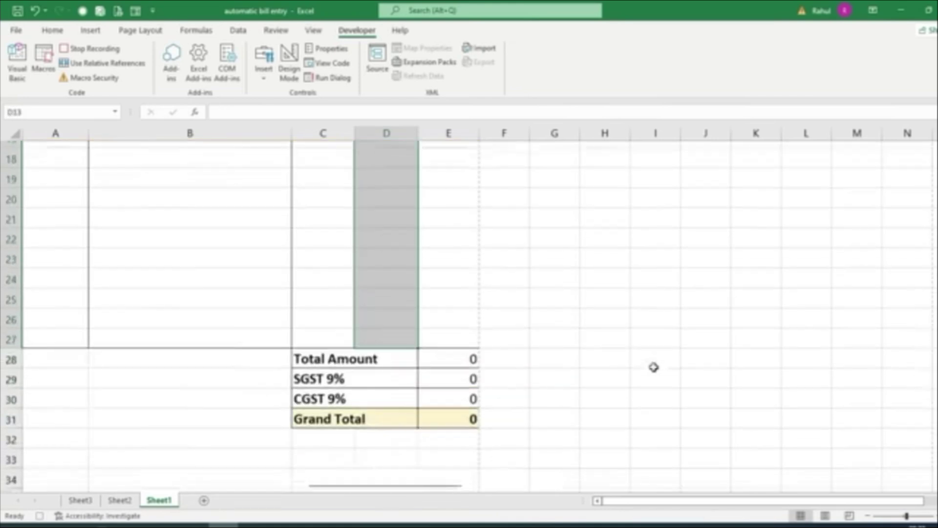
scroll(653, 367, down, 3)
scroll(653, 367, up, 9)
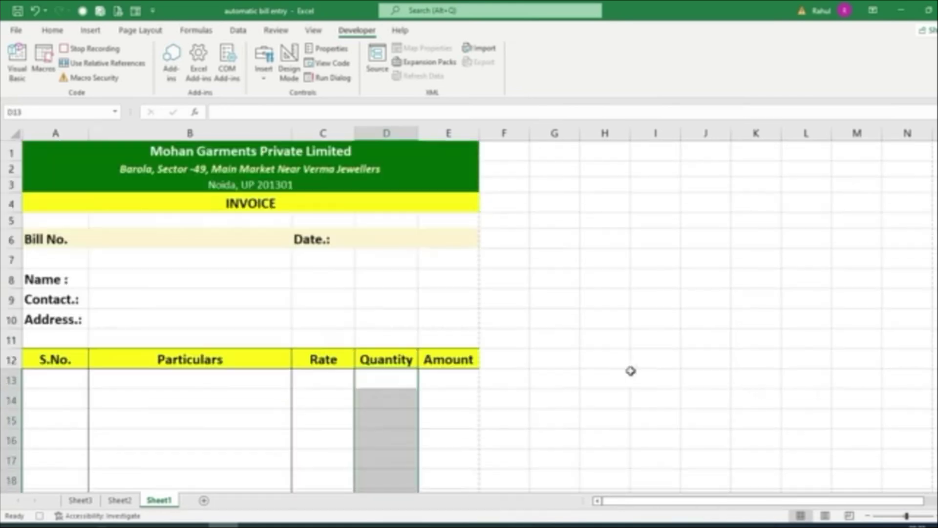
click(92, 48)
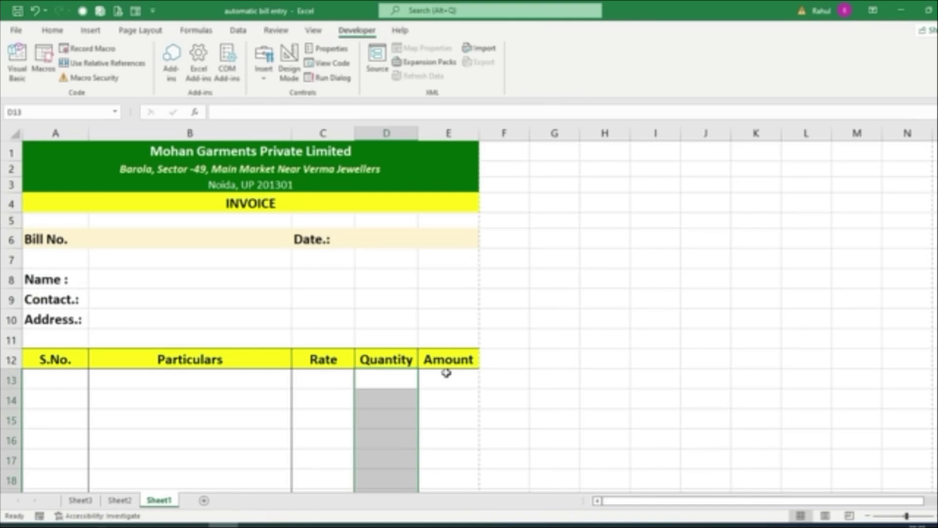
Enter a new bill number and the invoice date 26-10-2022
click(130, 238)
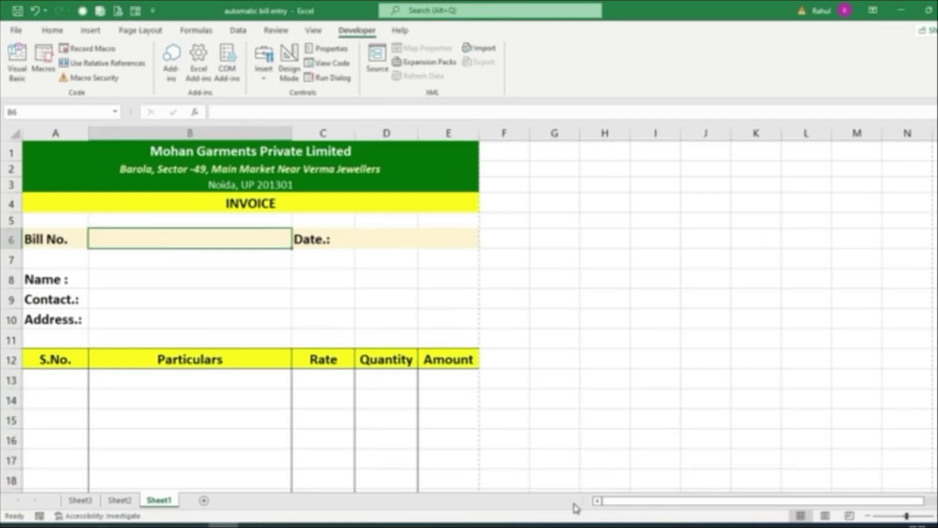
text(ES10)
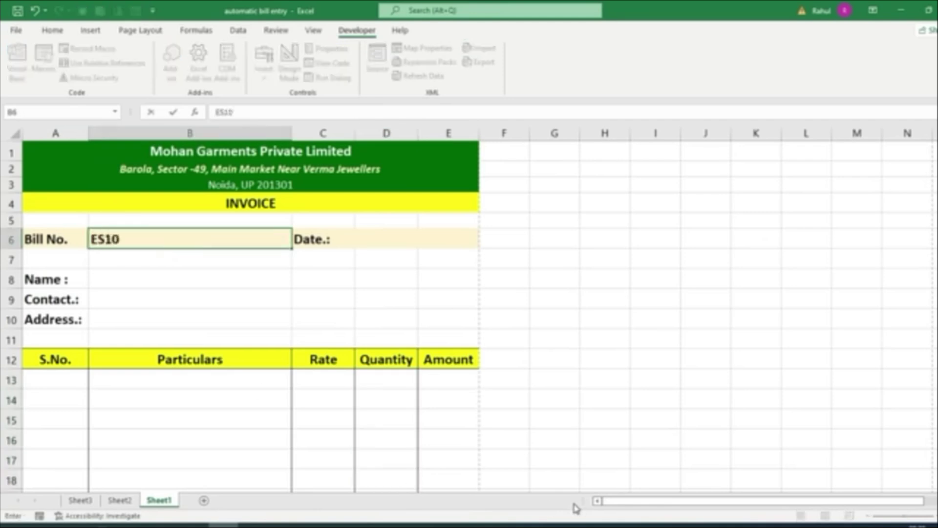
text(03)
key(Tab)
key(Tab)
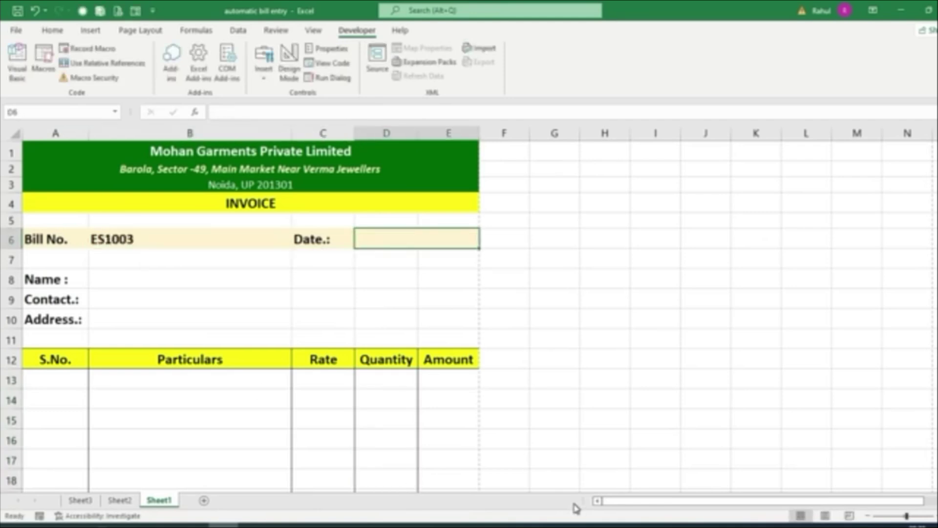
text(26/11/)
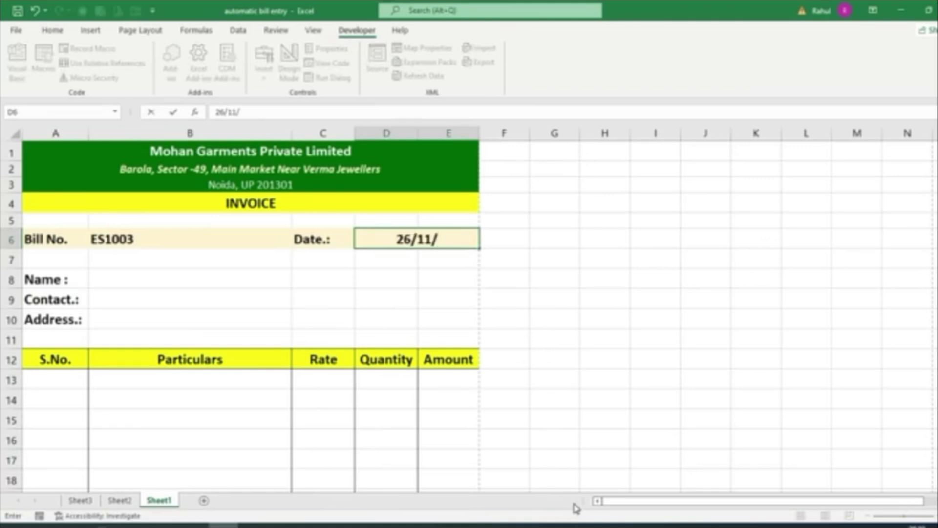
text(0)
key(BackSpace)
key(BackSpace)
key(BackSpace)
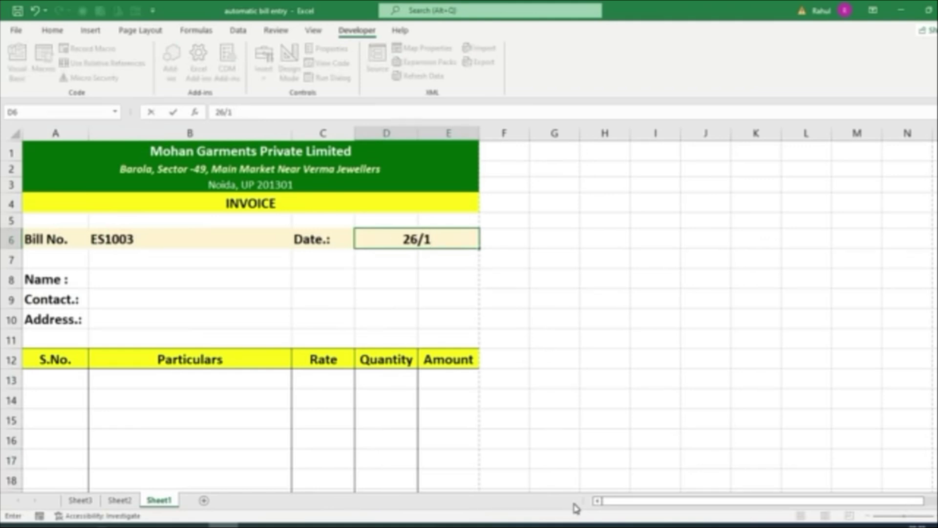
text(0/200)
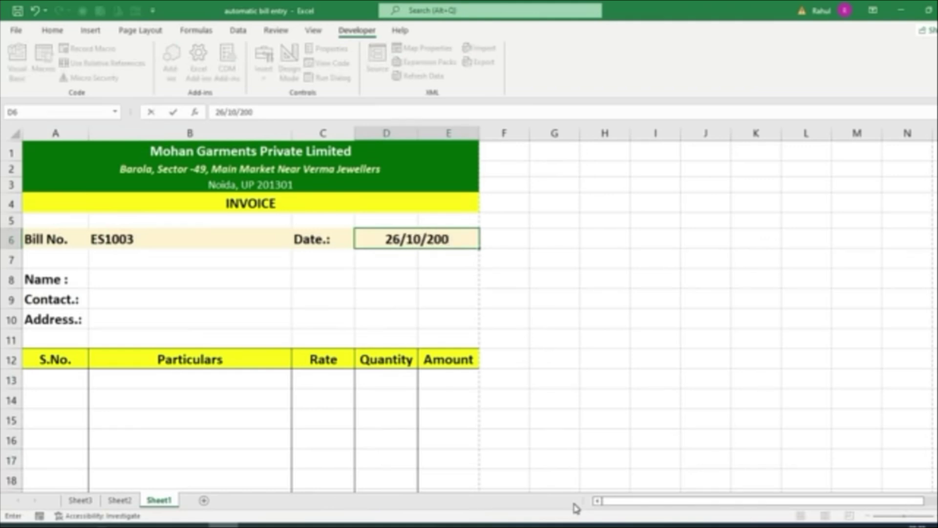
text(2)
key(Return)
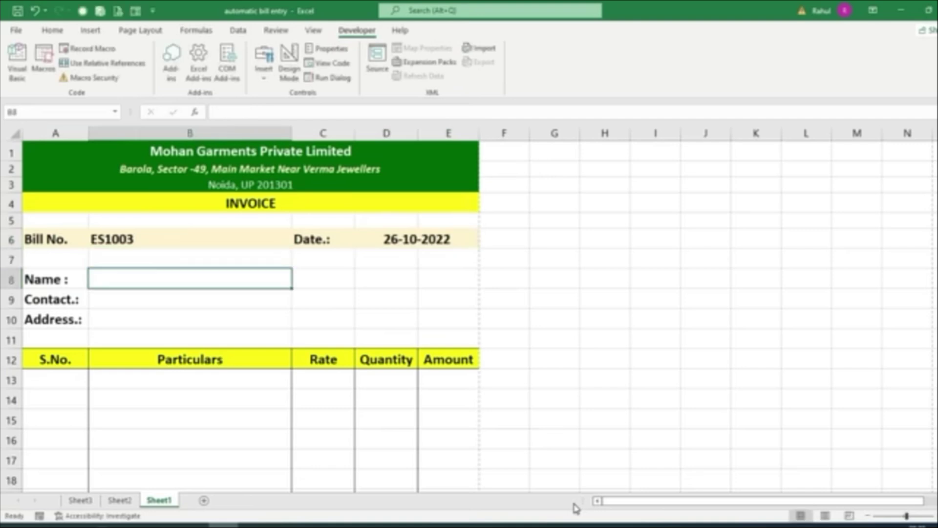
Fill in the customer's name, contact number and address
text(Monu)
key(Return)
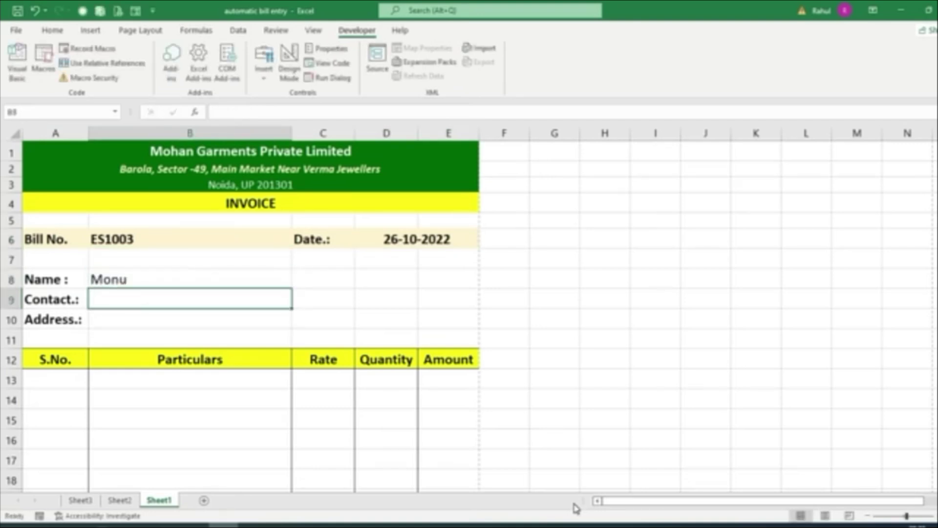
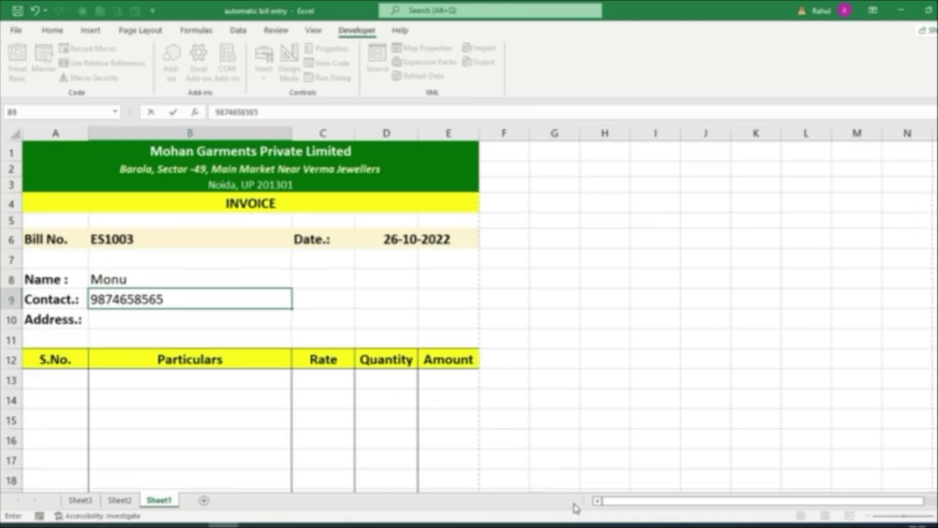
key(Return)
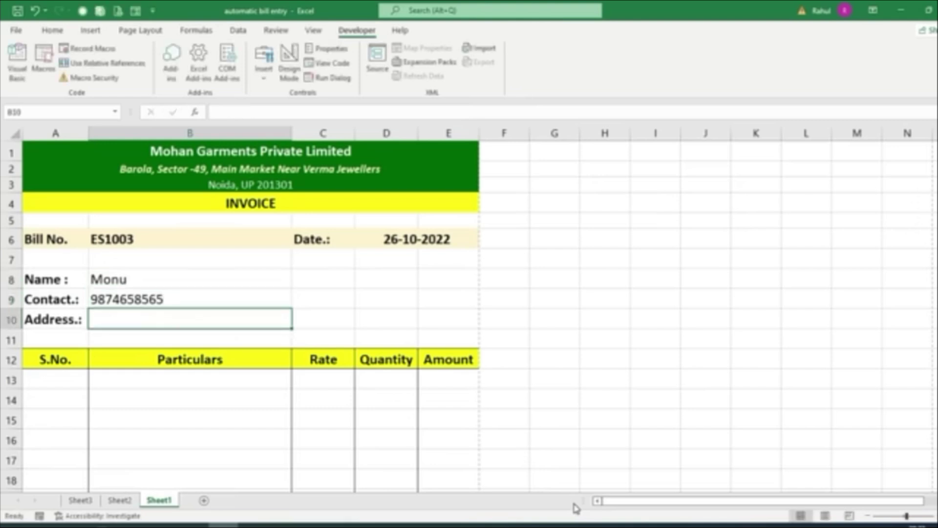
text(Barola)
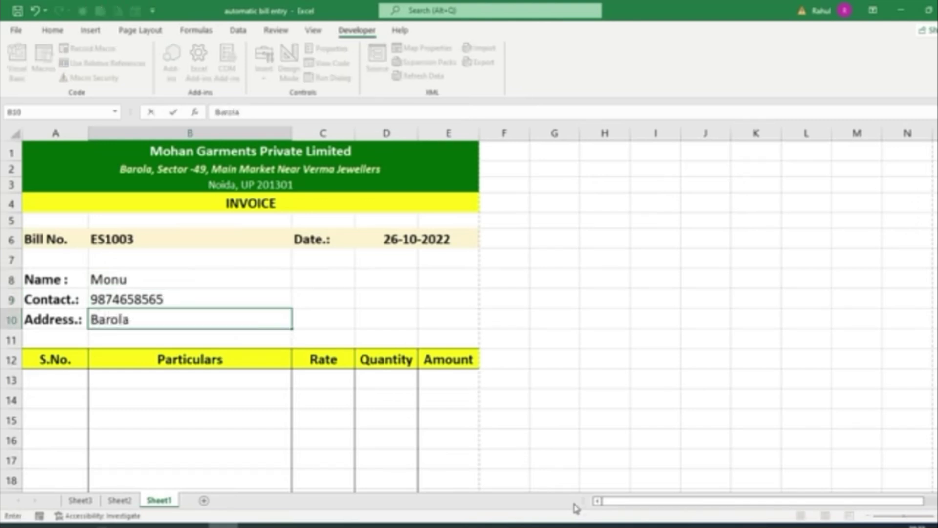
text(, Sec-49, Noida UP)
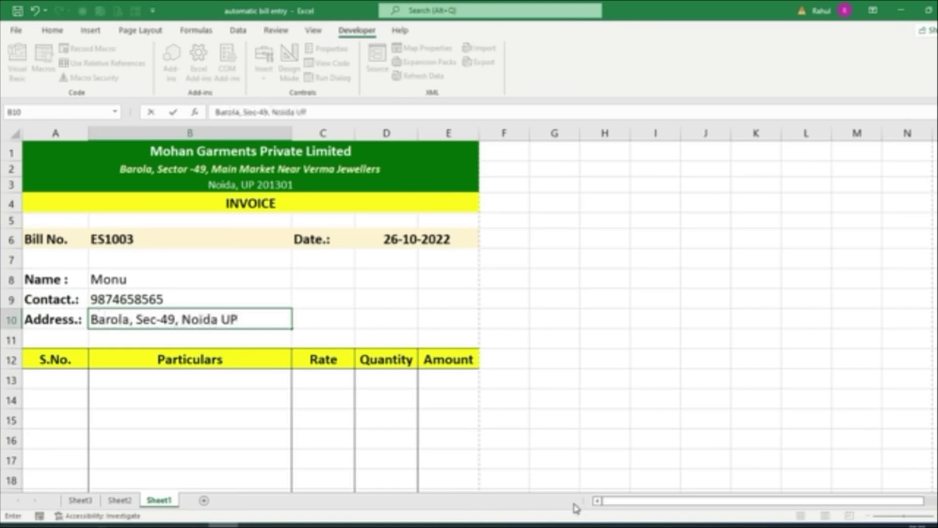
key(Return)
Number the first three item rows 1, 2 and 3 in the S.No. column
key(Down)
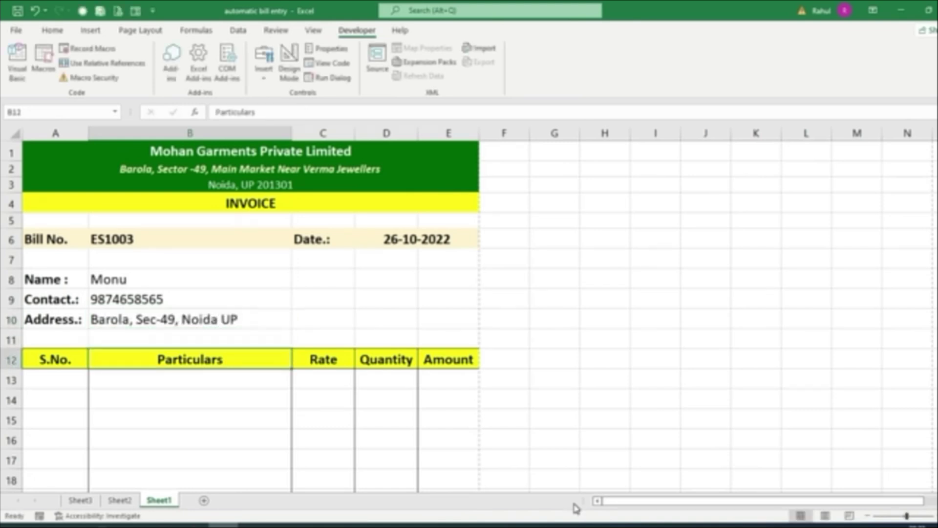
key(Down)
key(Left)
text(1)
key(Return)
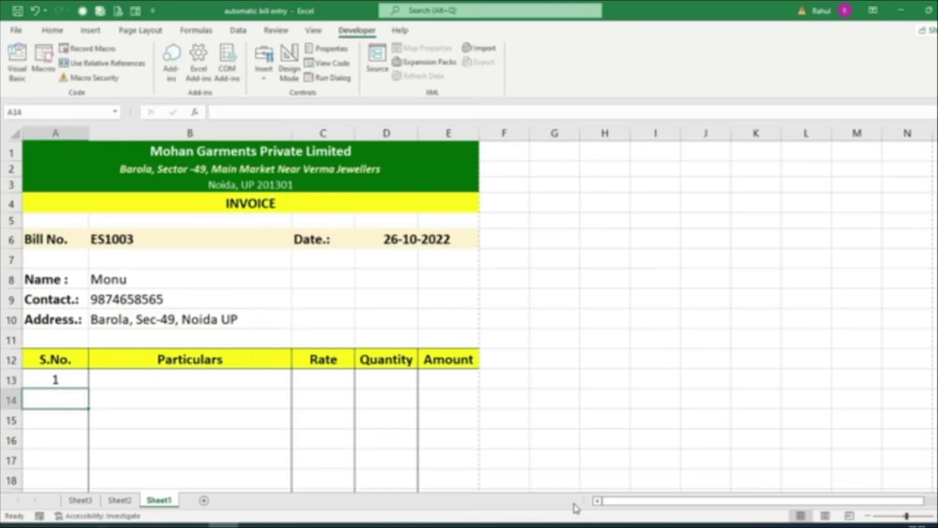
text(2)
key(Return)
text(3)
key(Return)
Choose Trouser, Jeans and Lower from the Particulars dropdowns in rows 13–15
scroll(259, 339, down, 2)
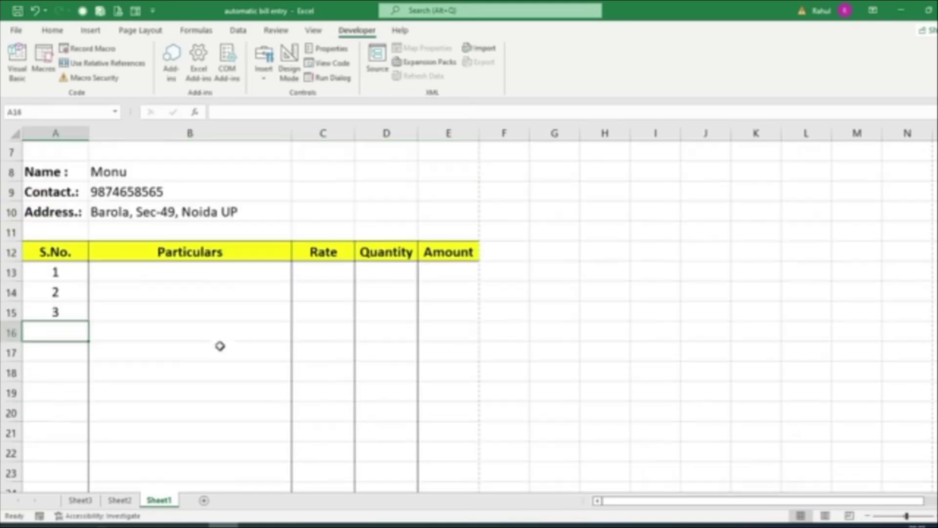
click(189, 272)
click(293, 278)
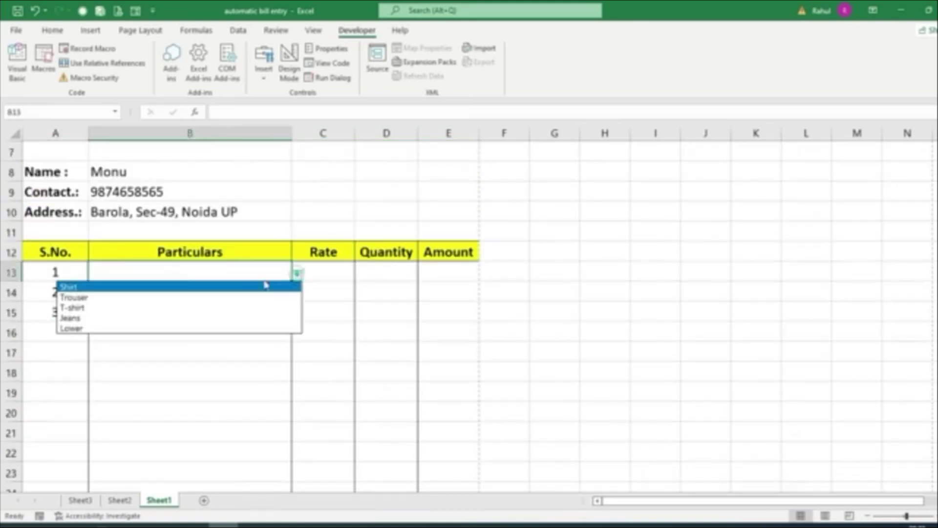
click(149, 294)
click(225, 295)
click(297, 295)
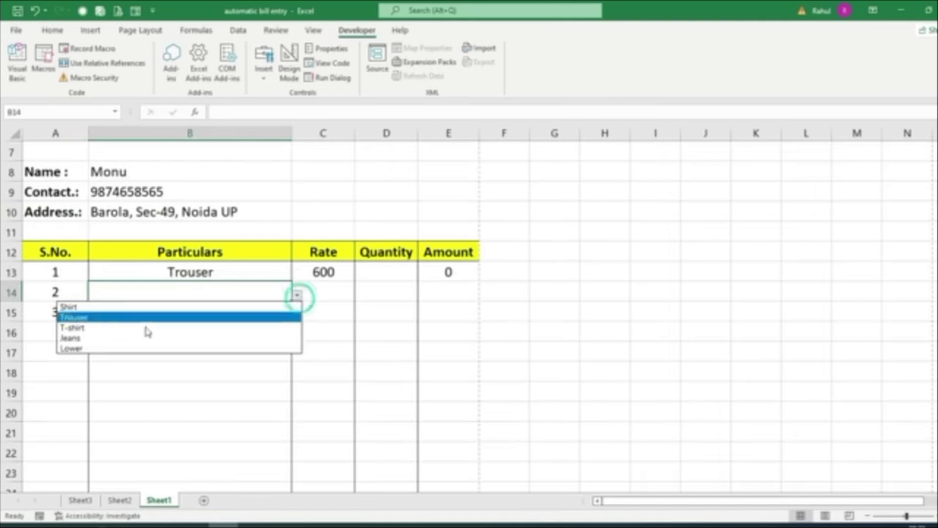
click(118, 336)
click(240, 322)
click(297, 314)
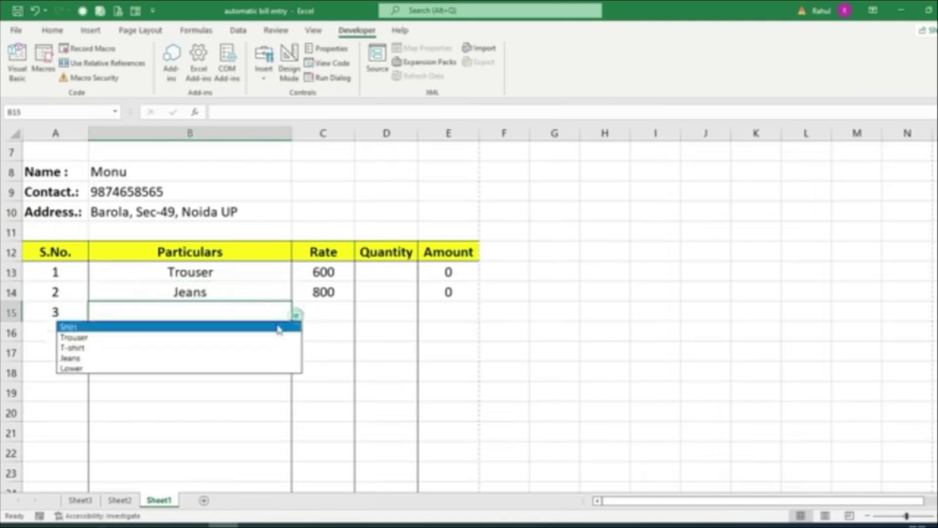
click(119, 369)
Enter quantities 50, 100 and 200 for Trouser, Jeans and Lower
click(395, 273)
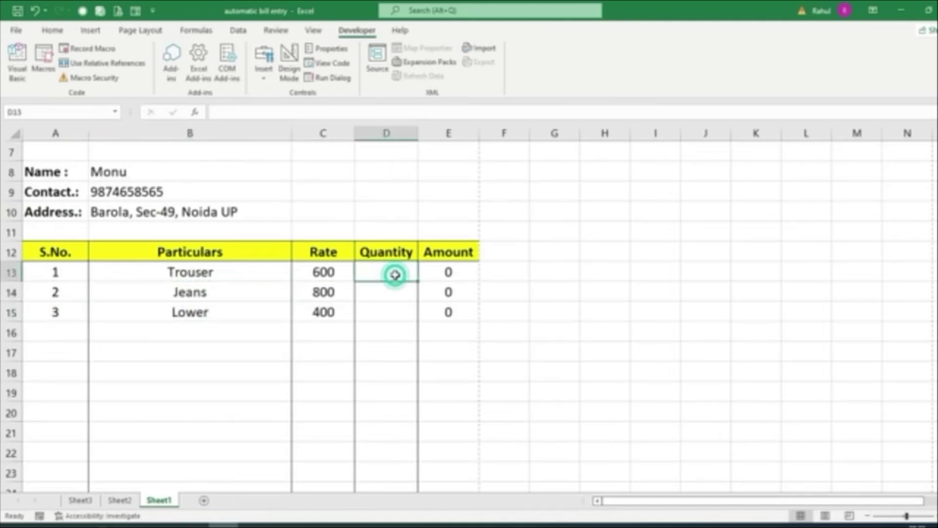
text(50)
key(Return)
text(100)
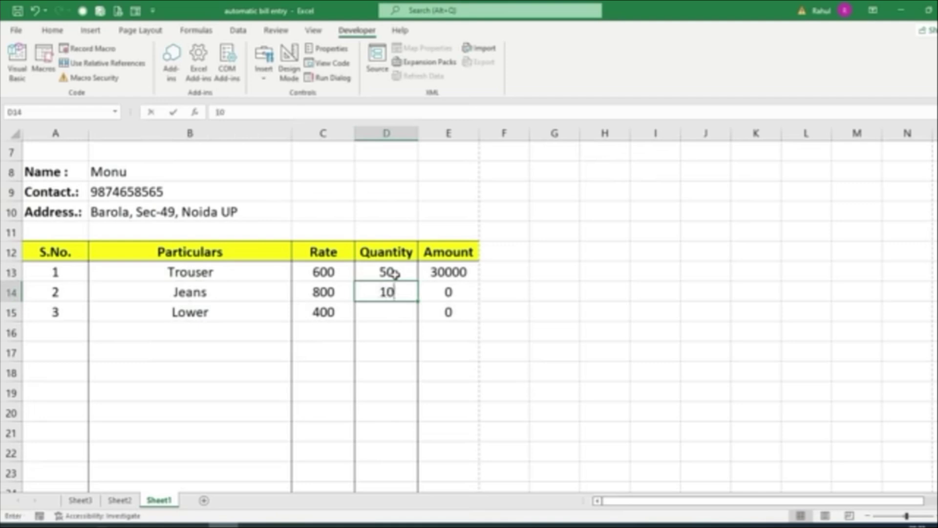
key(Return)
text(200)
key(Return)
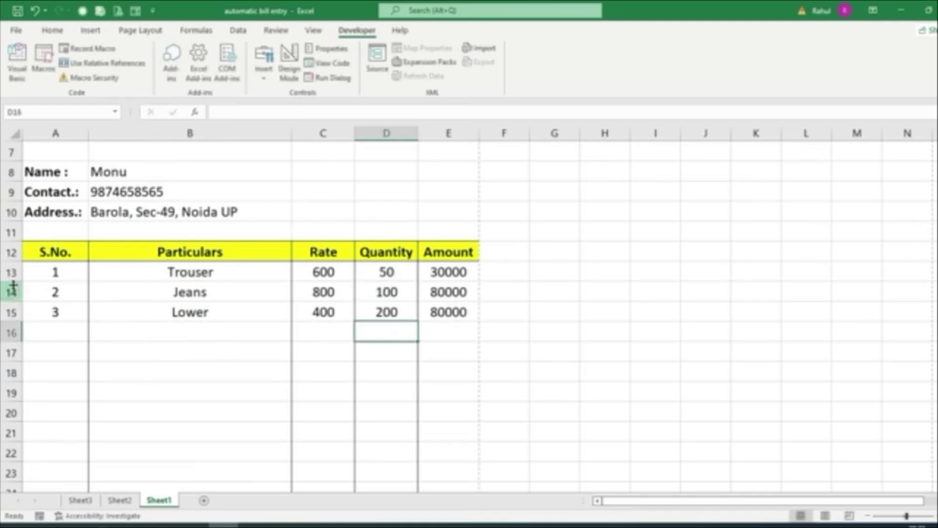
Review the serial numbers, quantities and totals, then preview the invoice for printing
drag(46, 274, 54, 313)
drag(386, 272, 365, 292)
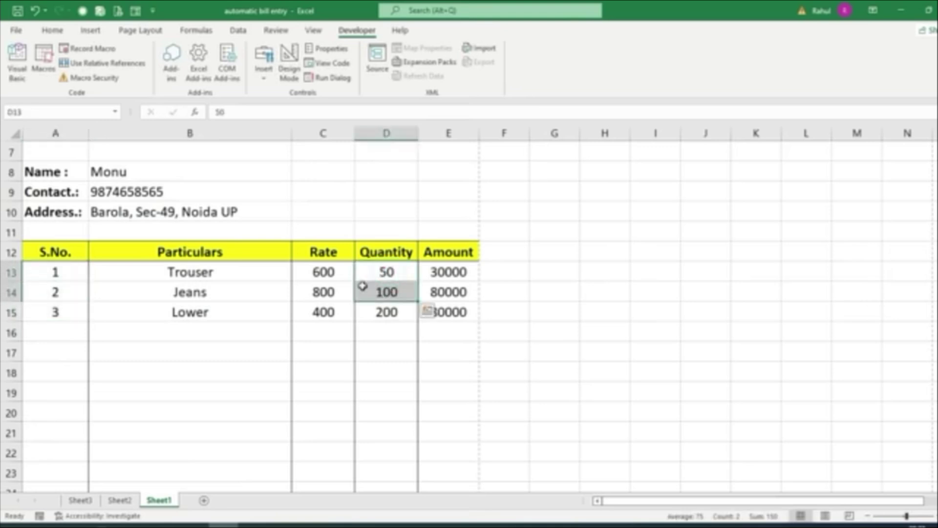
scroll(472, 313, down, 6)
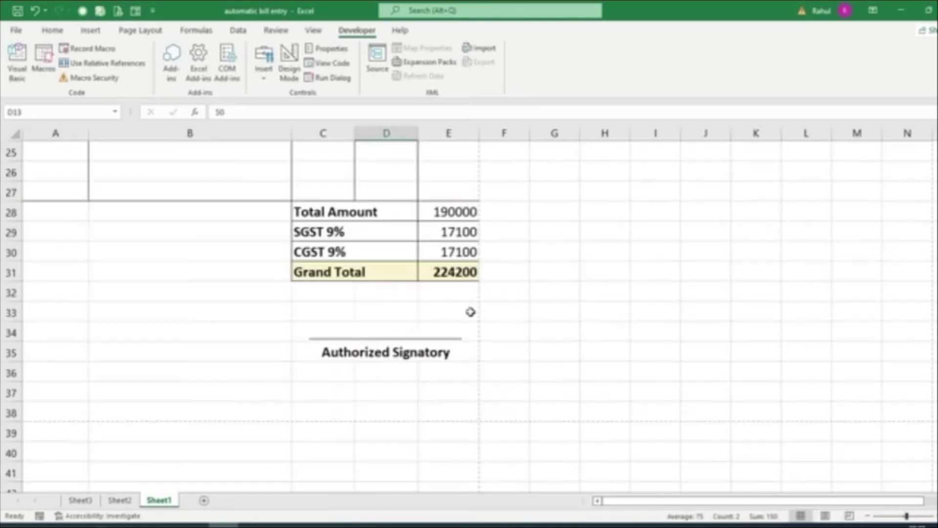
drag(456, 212, 453, 271)
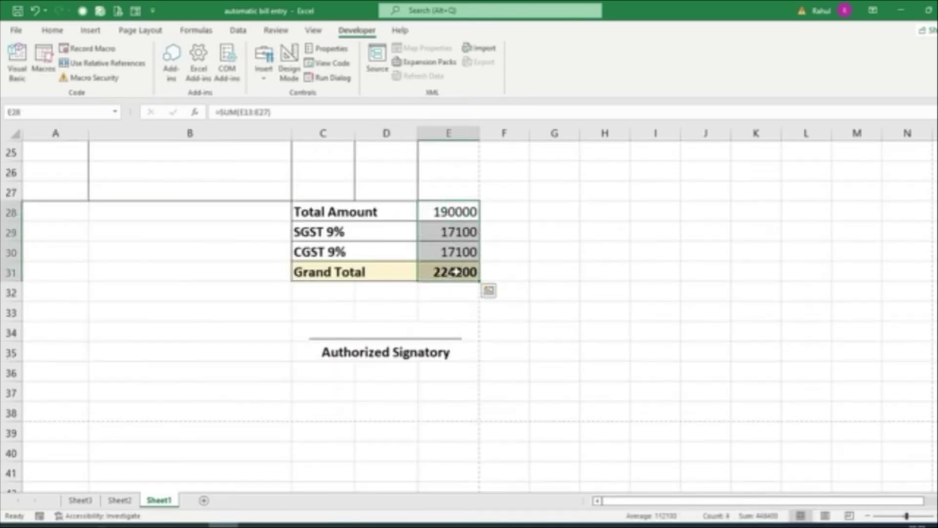
scroll(532, 377, up, 4)
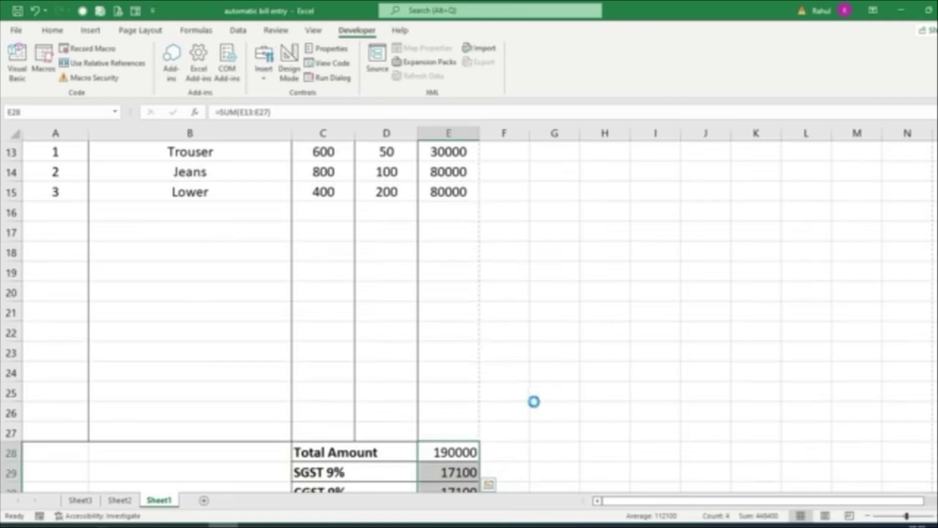
key(ctrl+p)
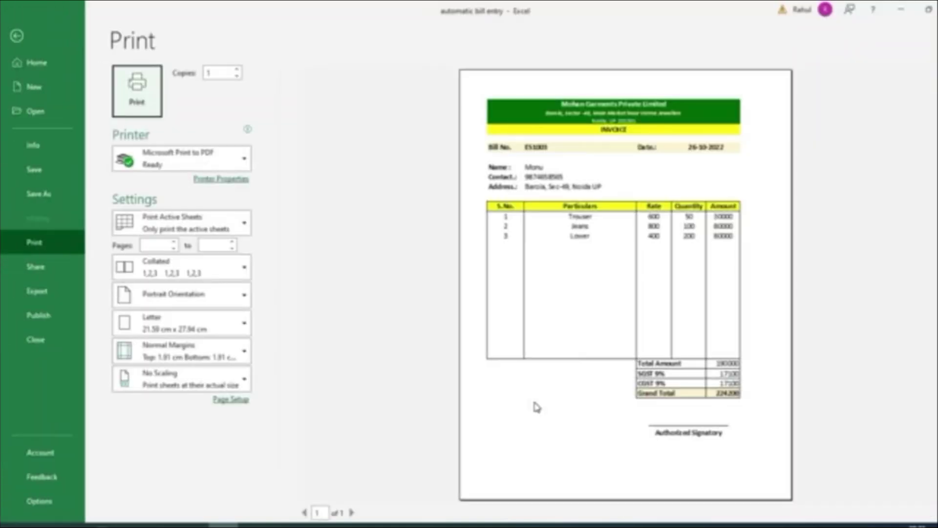
Leave the print preview and run the recorded clearing macro by its keyboard shortcut
key(Escape)
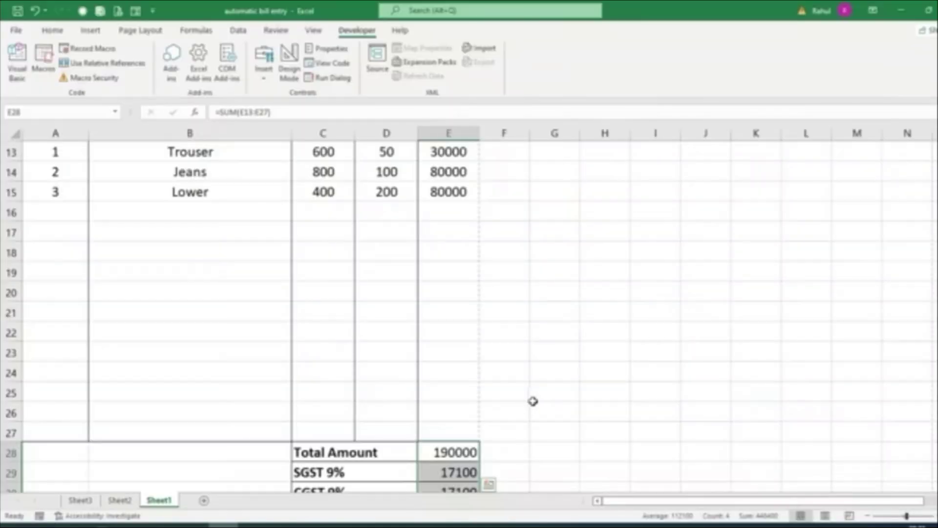
scroll(533, 399, up, 4)
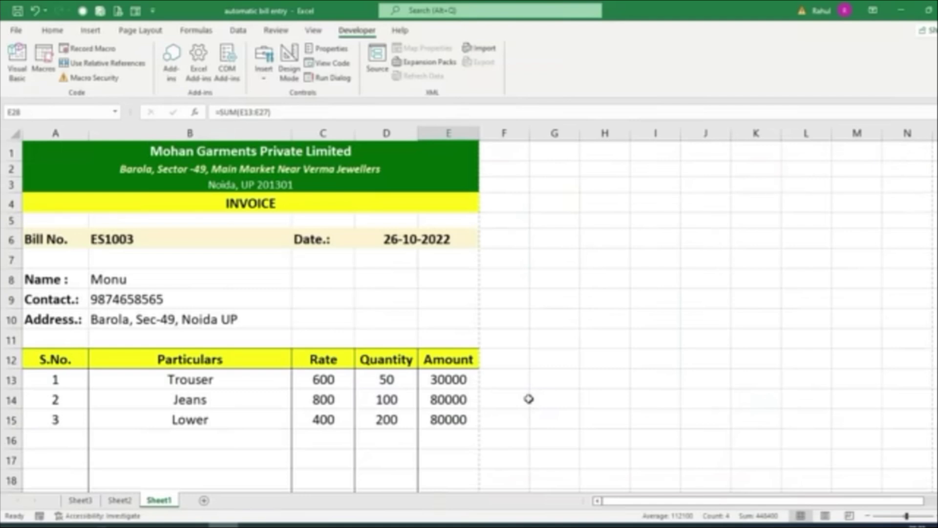
key(ctrl+m)
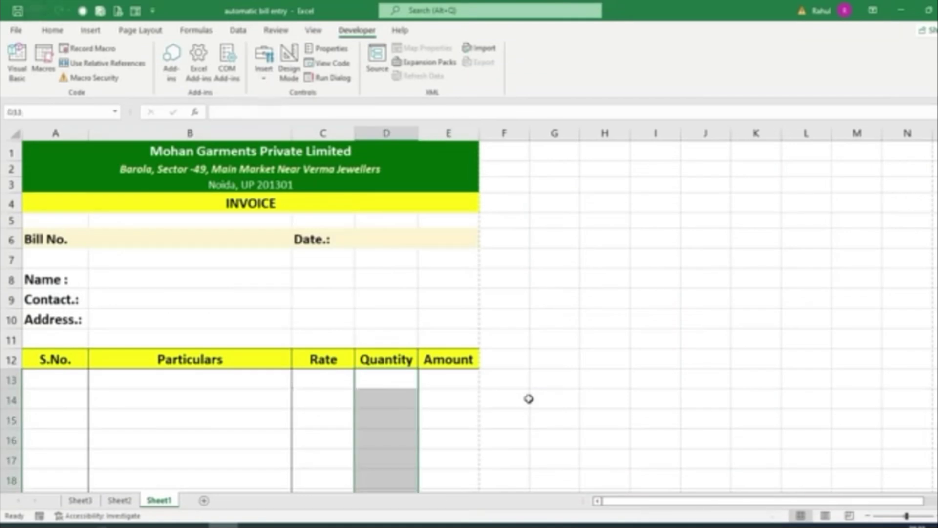
scroll(526, 359, down, 2)
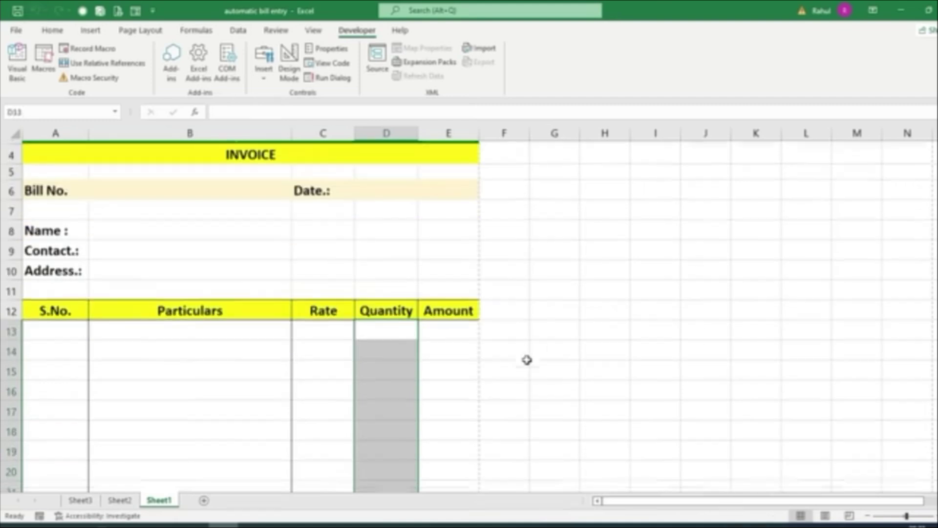
click(487, 393)
scroll(407, 430, up, 2)
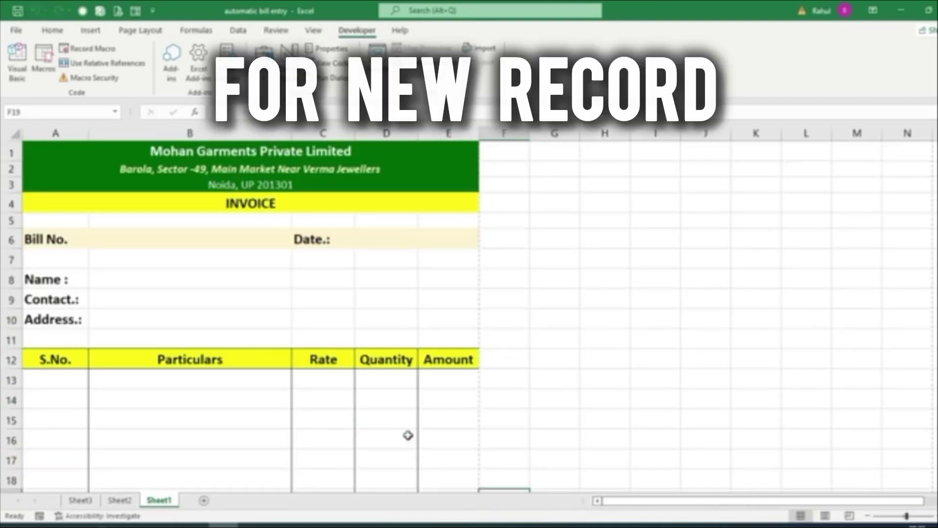